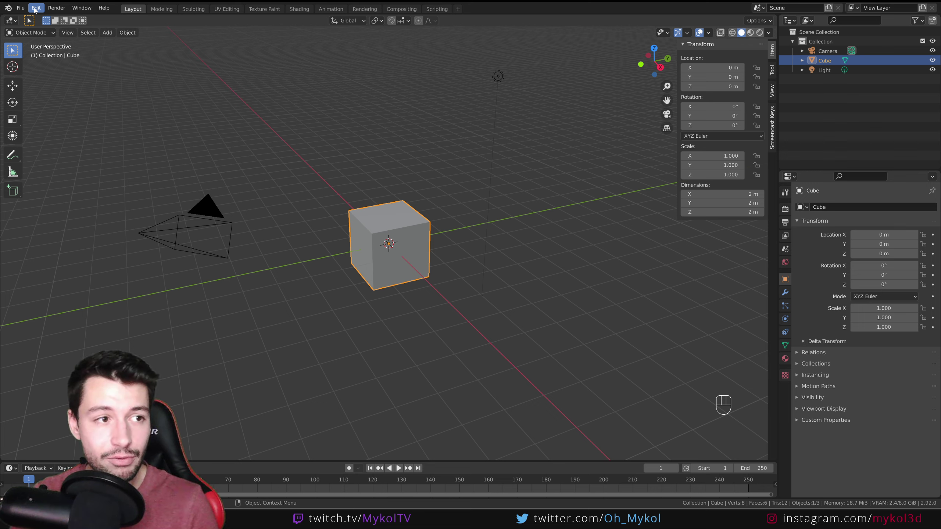
- Search for "node" in the add-on preferences to locate the Node Wrangler add-on
left_click(35, 8)
left_click(62, 153)
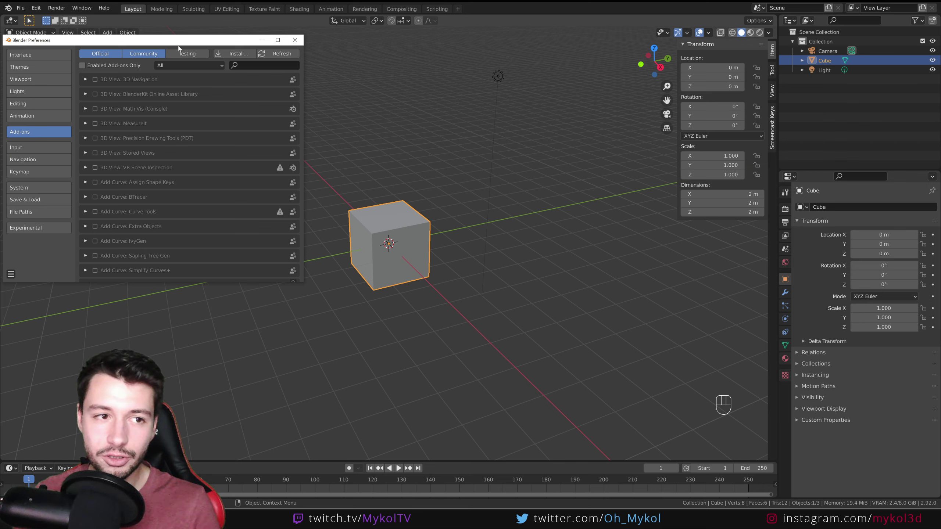
left_click_drag(178, 41, 427, 65)
left_click(492, 89)
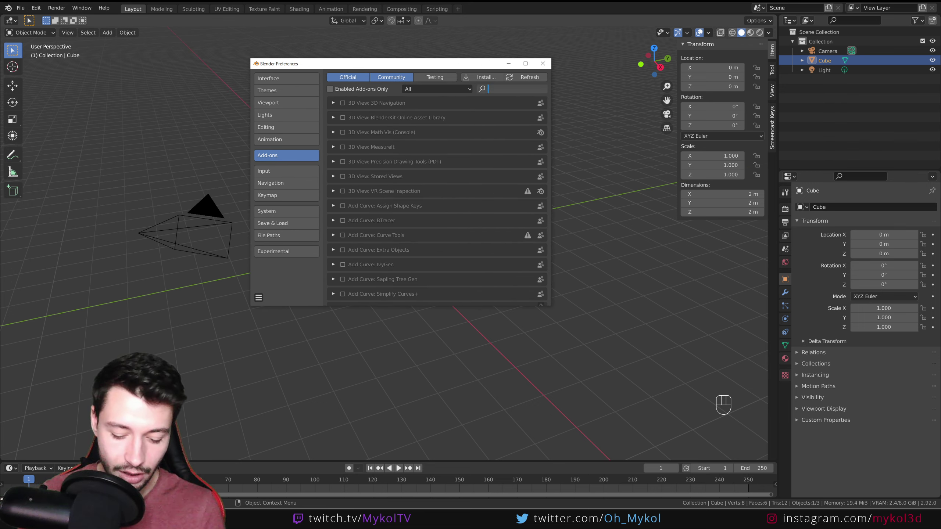
type("node")
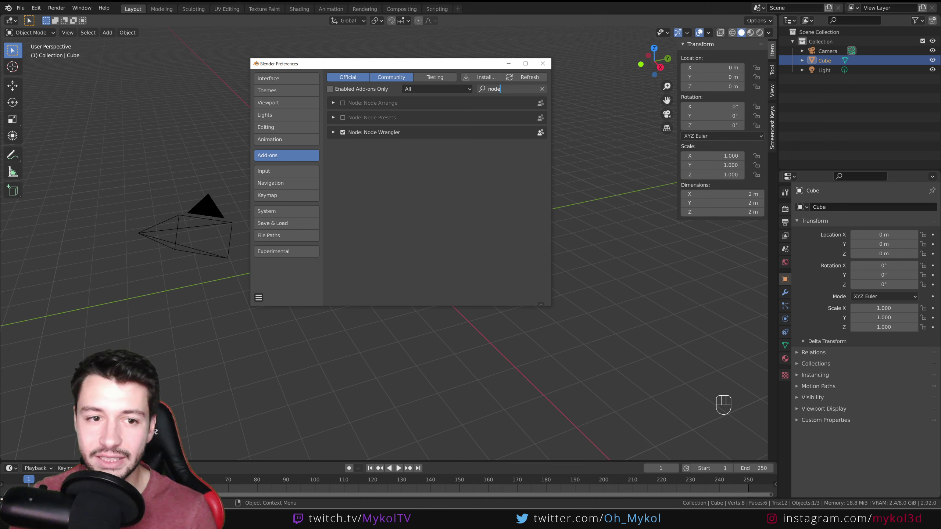
key("Return")
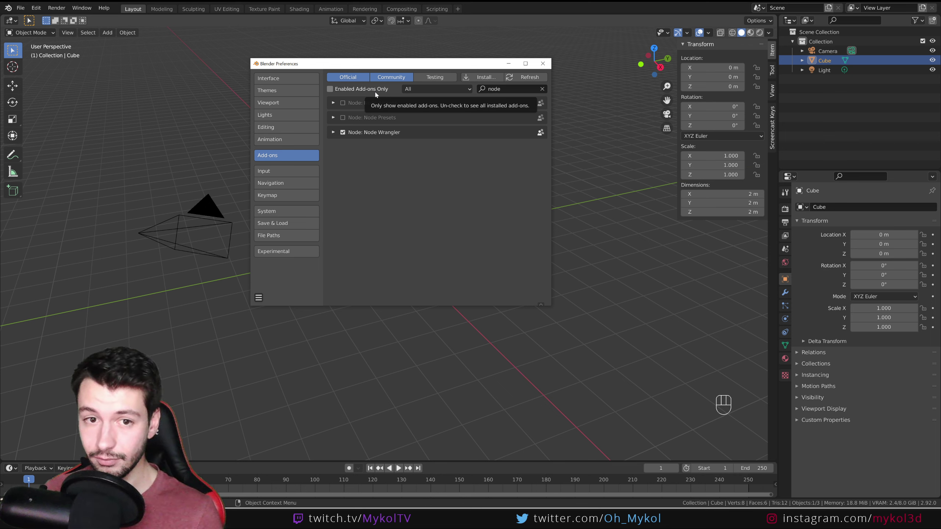
- Examine Node Wrangler's texture detection tags and hotkey list in its add-on details, and close the preferences
left_click(335, 132)
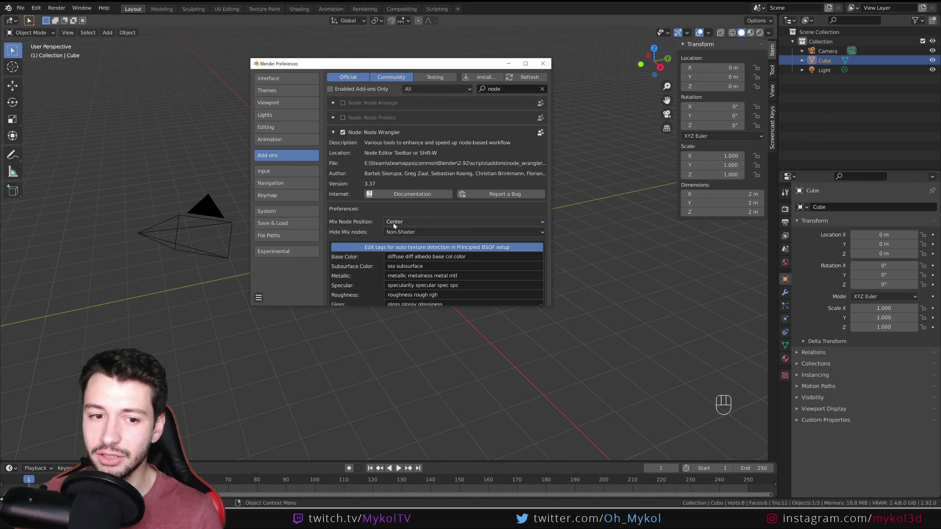
scroll(337, 214, "down", 2)
scroll(337, 214, "down", 15)
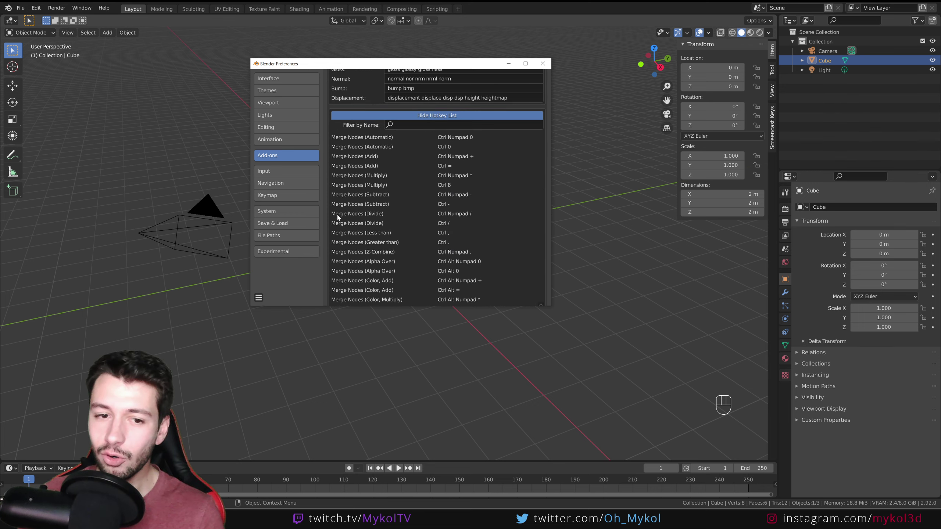
scroll(390, 172, "down", 8)
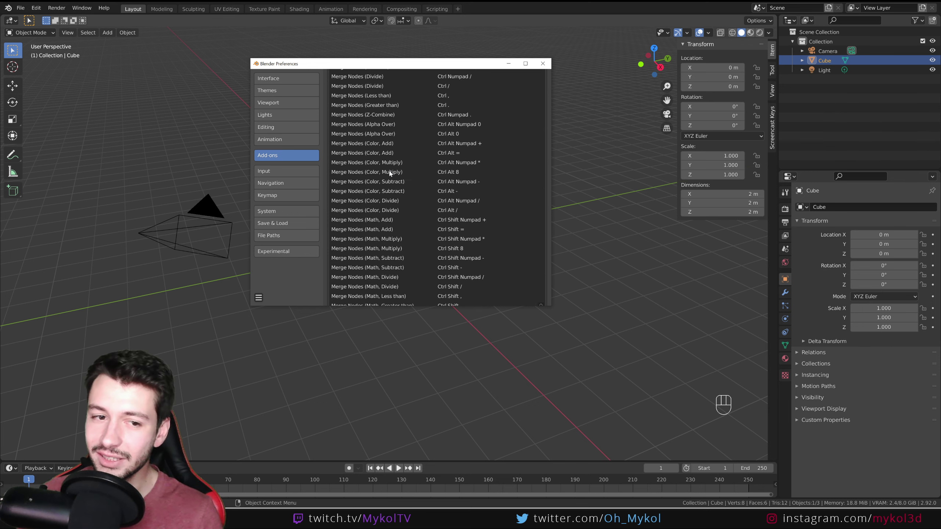
scroll(389, 172, "down", 10)
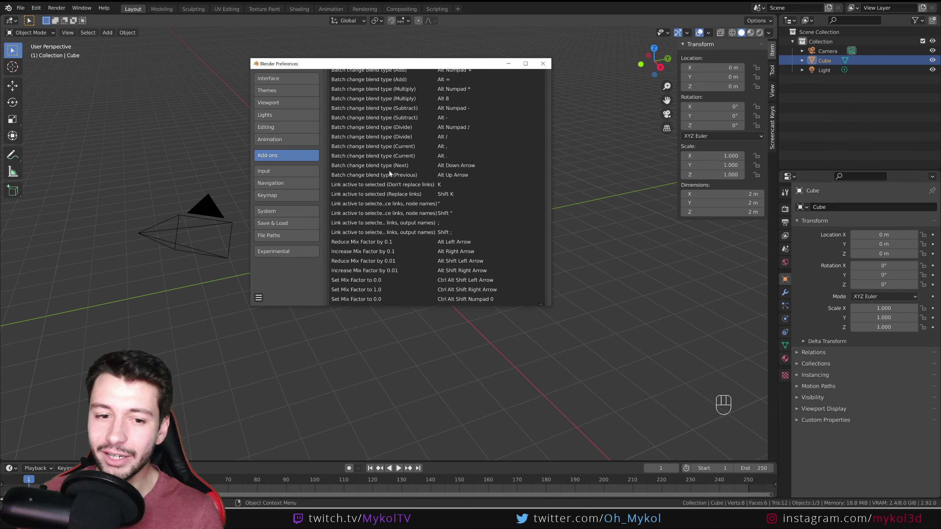
scroll(389, 173, "down", 10)
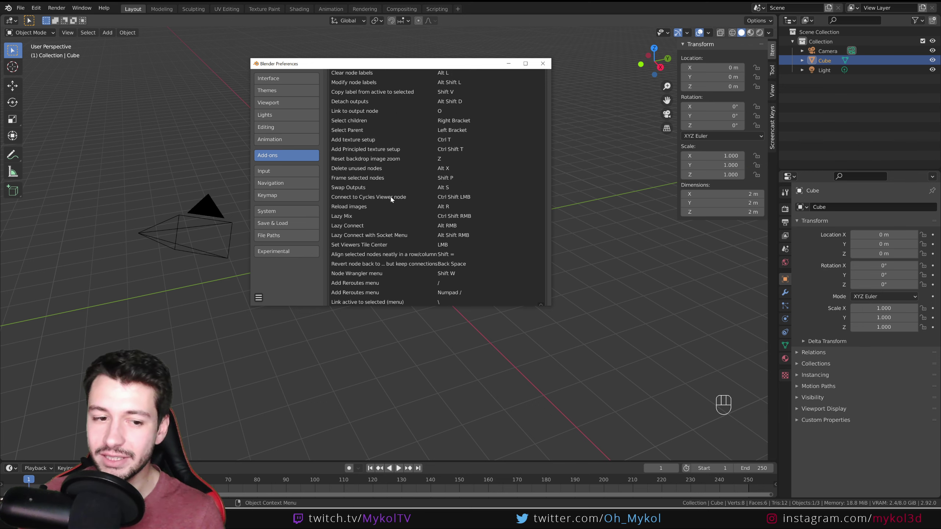
scroll(401, 229, "up", 10)
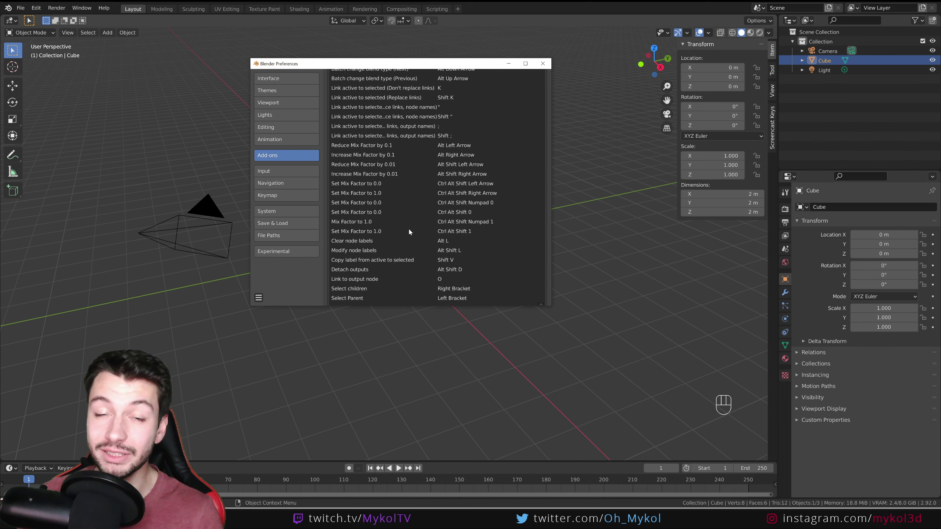
scroll(409, 231, "up", 10)
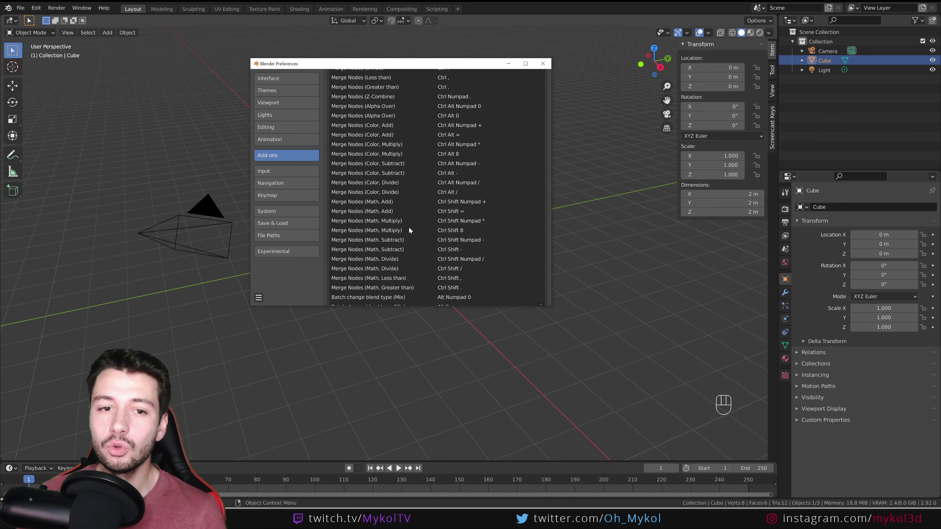
scroll(410, 230, "up", 12)
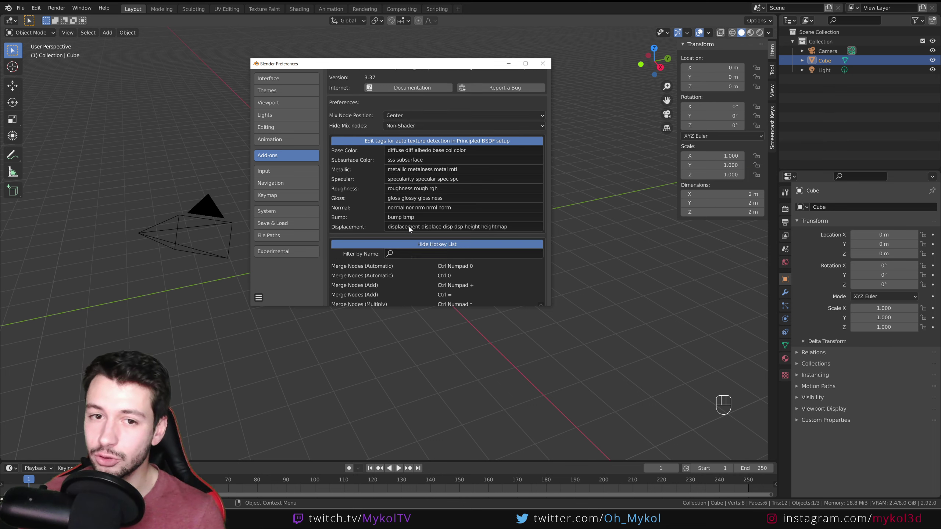
scroll(411, 229, "up", 2)
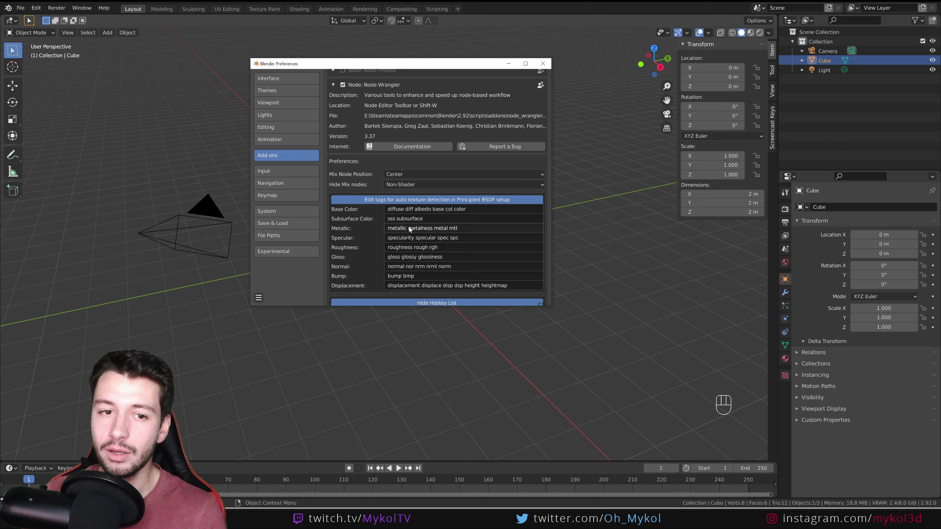
scroll(411, 229, "down", 8)
scroll(446, 255, "up", 7)
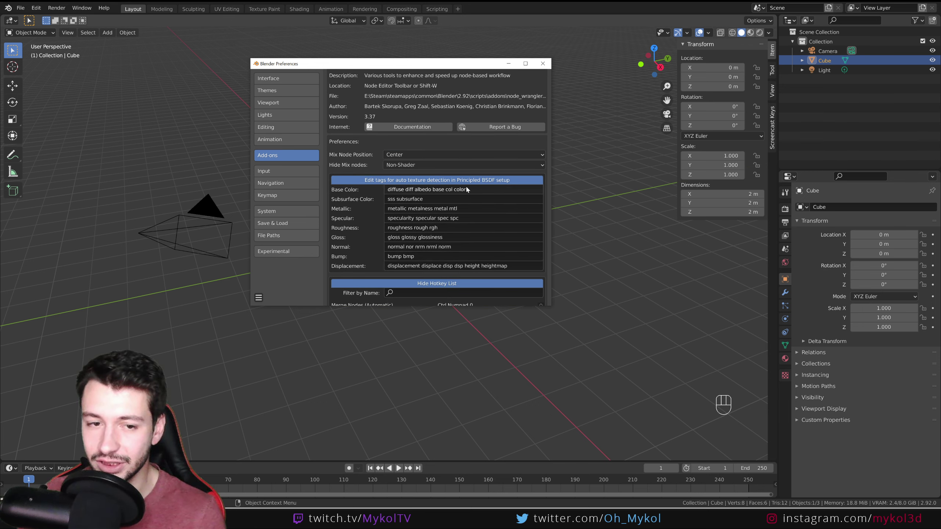
scroll(529, 107, "up", 3)
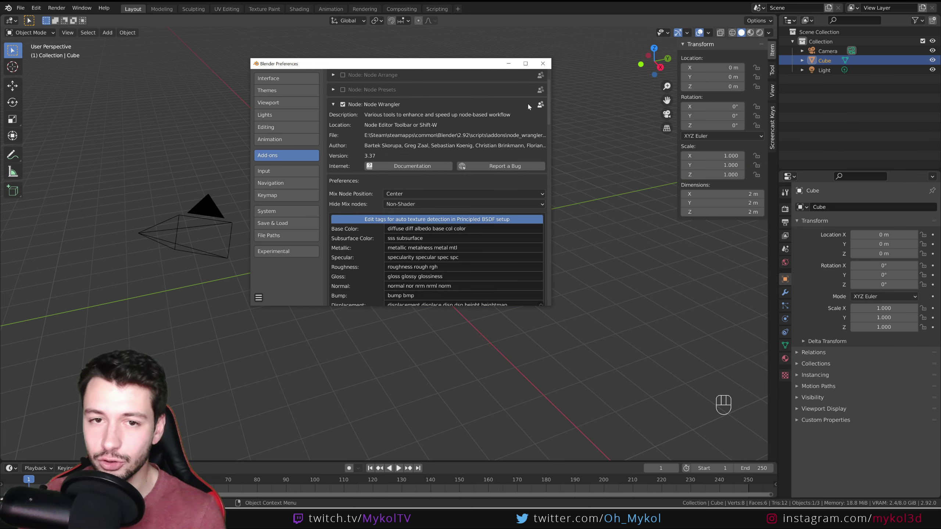
left_click(543, 63)
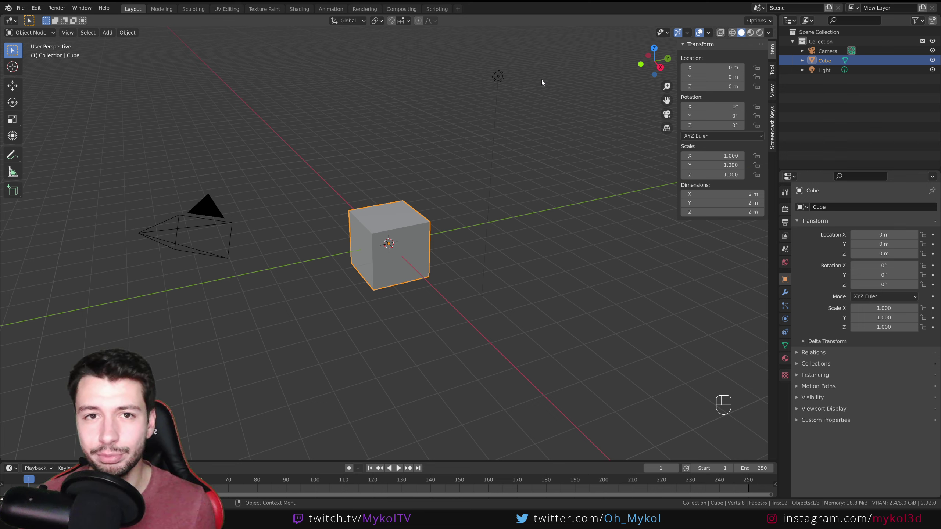
- Switch the Outliner area to the Shader Editor and enlarge it to show the cube's material nodes
left_click(789, 20)
left_click(483, 108)
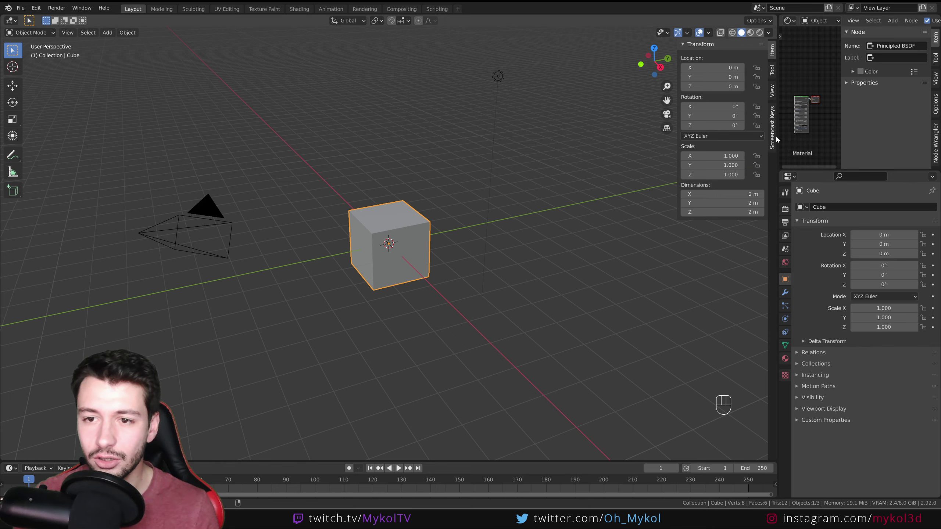
left_click_drag(778, 149, 576, 160)
left_click_drag(670, 170, 676, 398)
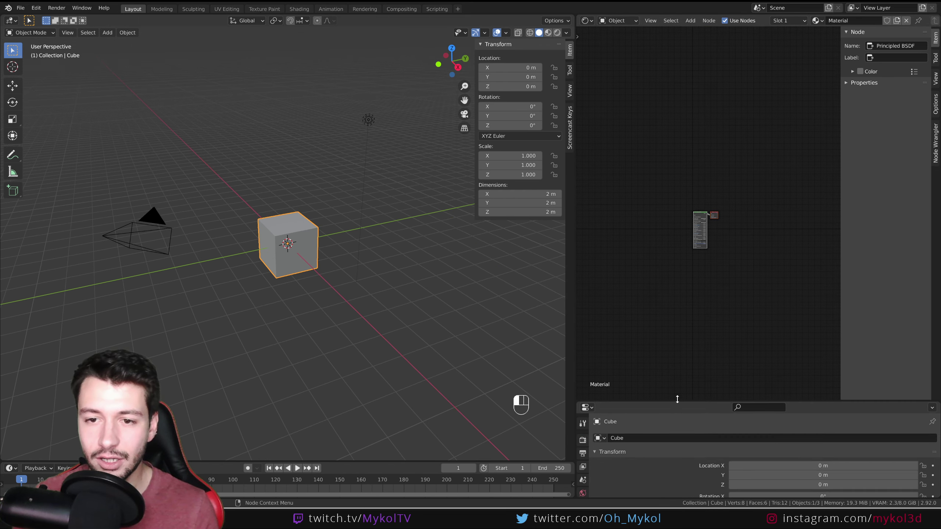
scroll(695, 306, "up", 6)
middle_click_drag(695, 306, 709, 159)
scroll(735, 189, "up", 2)
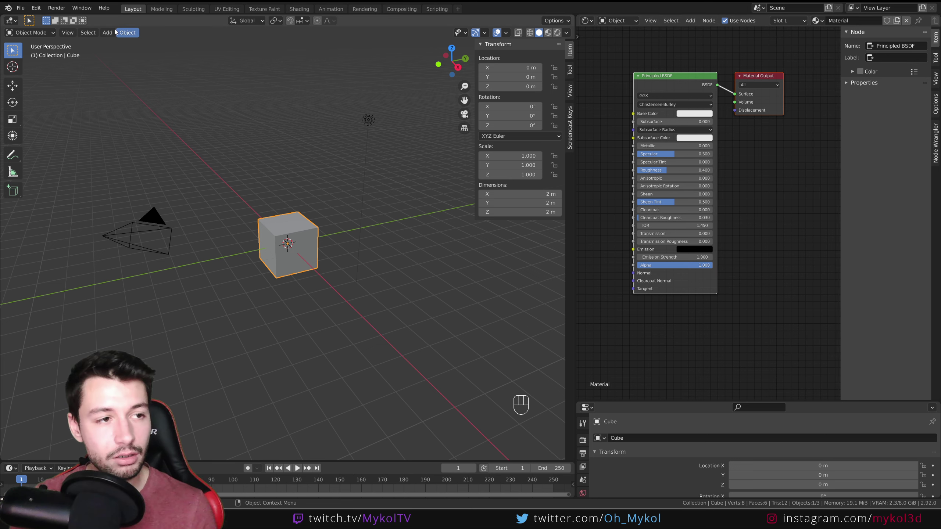
- Examine the Node Wrangler tools in the Shader Editor's sidebar while selecting the Principled BSDF and Material Output nodes
left_click(934, 142)
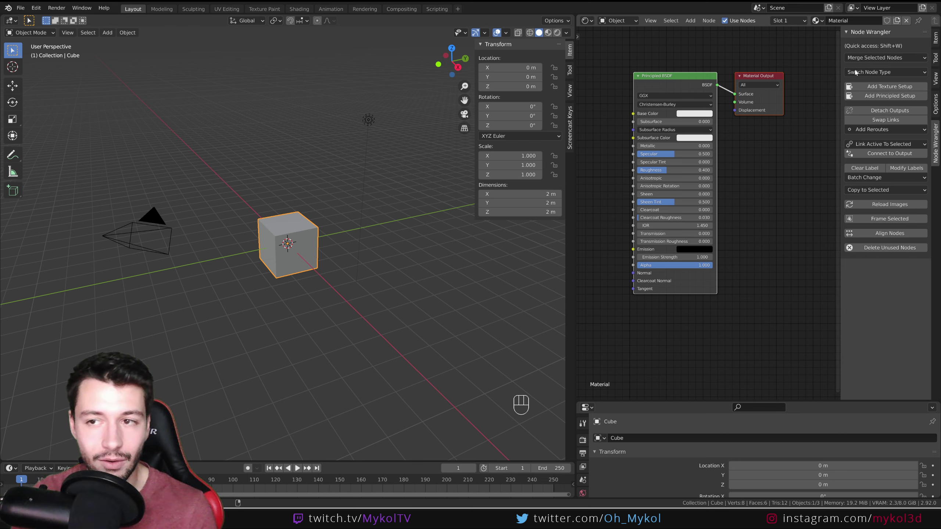
middle_click_drag(669, 101, 705, 106)
left_click(703, 92)
left_click(786, 84)
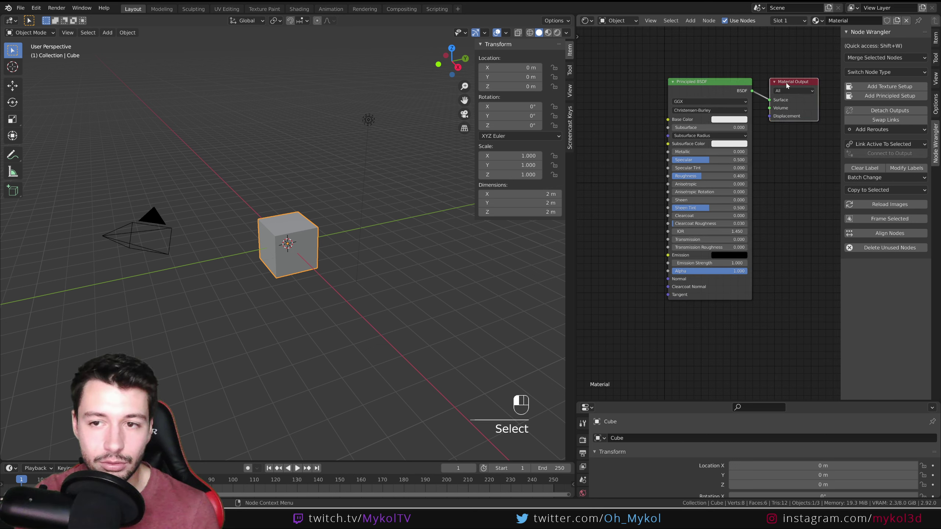
left_click_drag(661, 74, 836, 203)
left_click(784, 233)
left_click(784, 233)
middle_click_drag(732, 207, 738, 209)
- View the sidebar's Item and Node Wrangler pages, and hide the Shader Editor's sidebar
key("n")
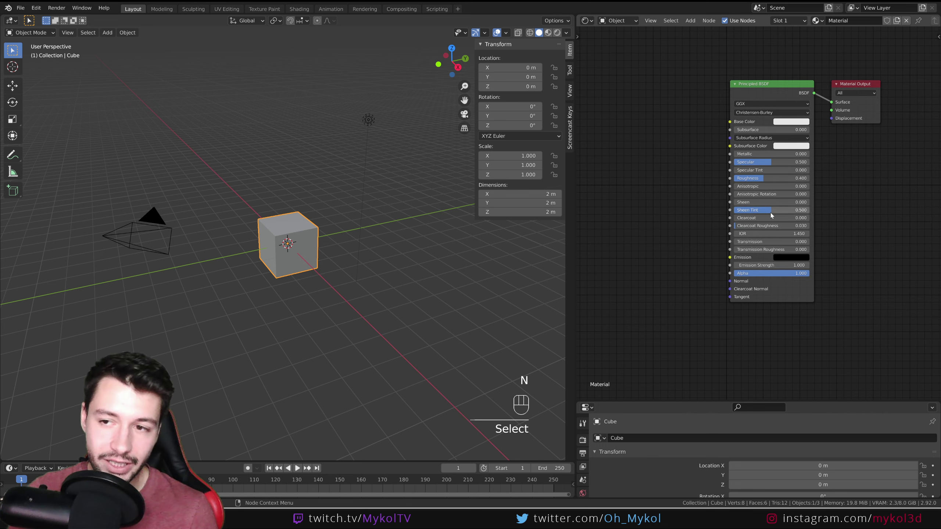
left_click(936, 36)
left_click(936, 45)
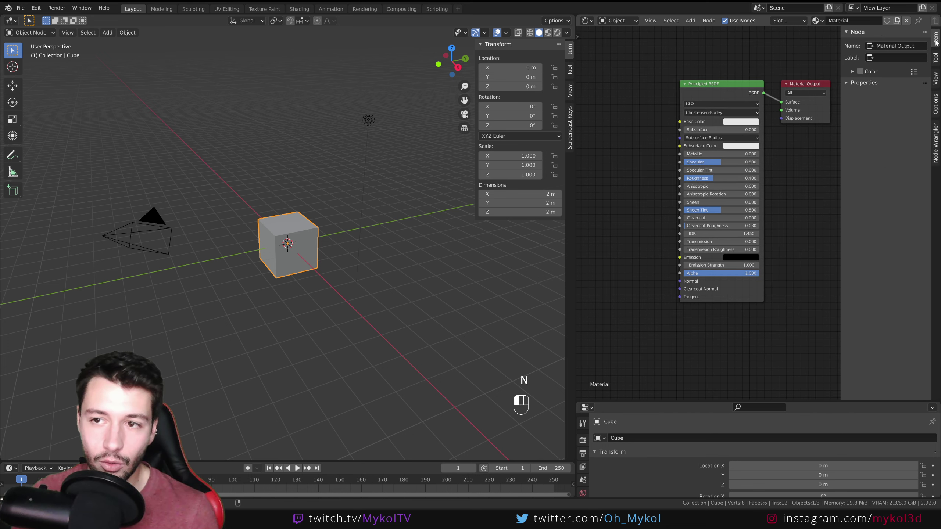
left_click(936, 147)
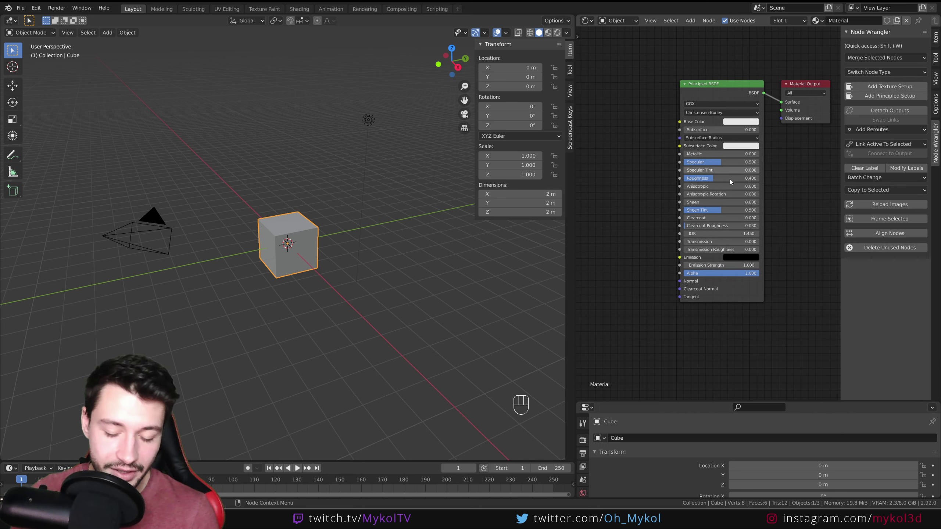
key("n")
middle_click_drag(703, 186, 675, 185)
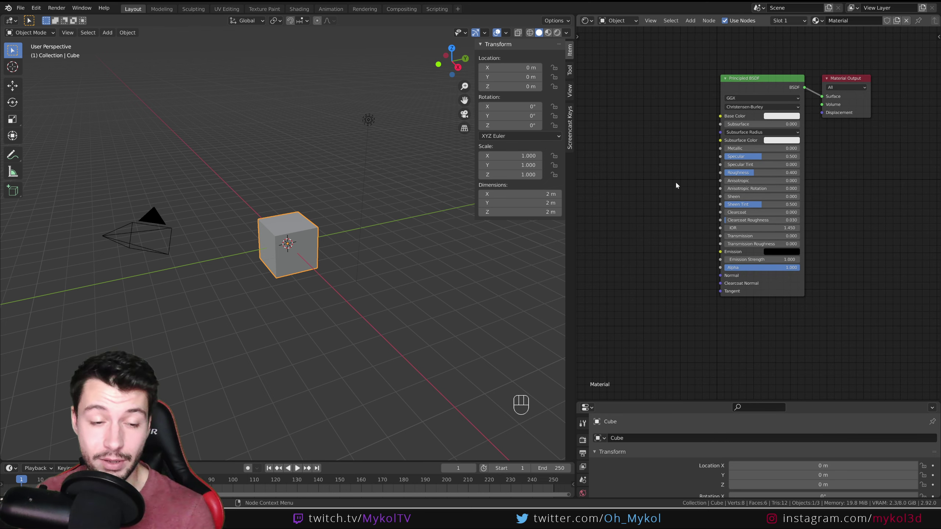
- Try to bring all five Metal004_4K images from the file explorer into the node graph at once, and delete the added node
key("alt+Tab")
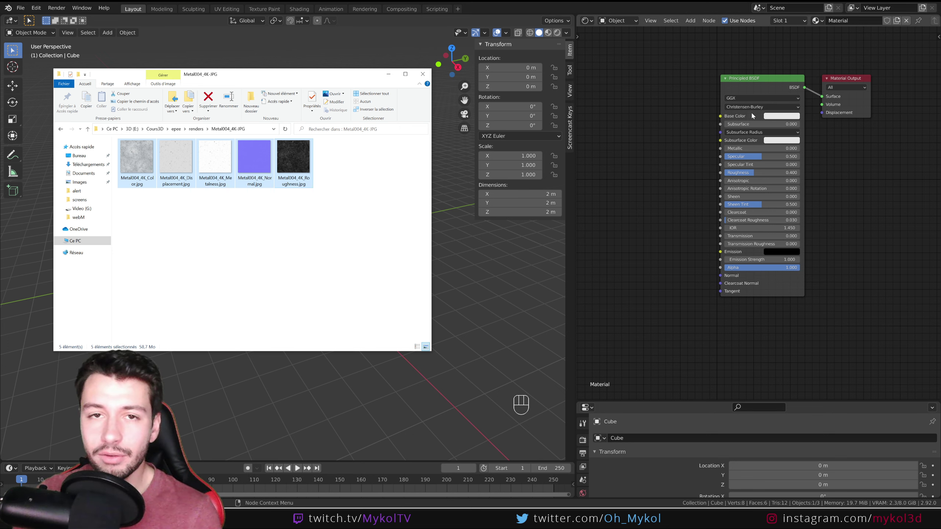
left_click_drag(320, 212, 121, 153)
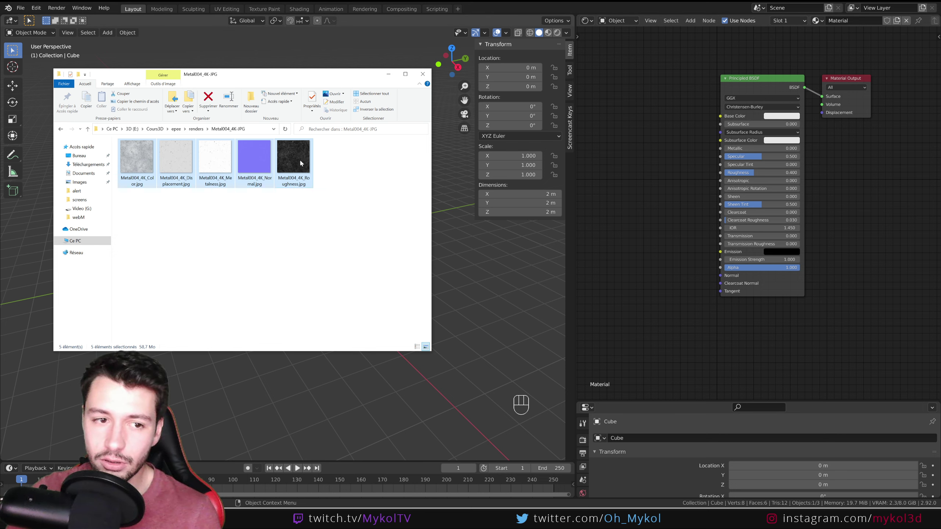
left_click_drag(301, 163, 621, 139)
left_click(633, 145)
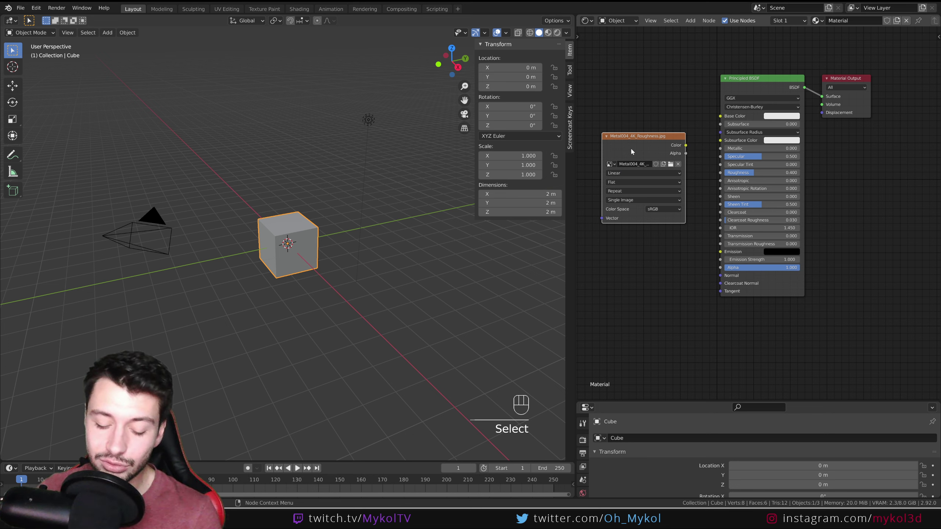
key("Delete")
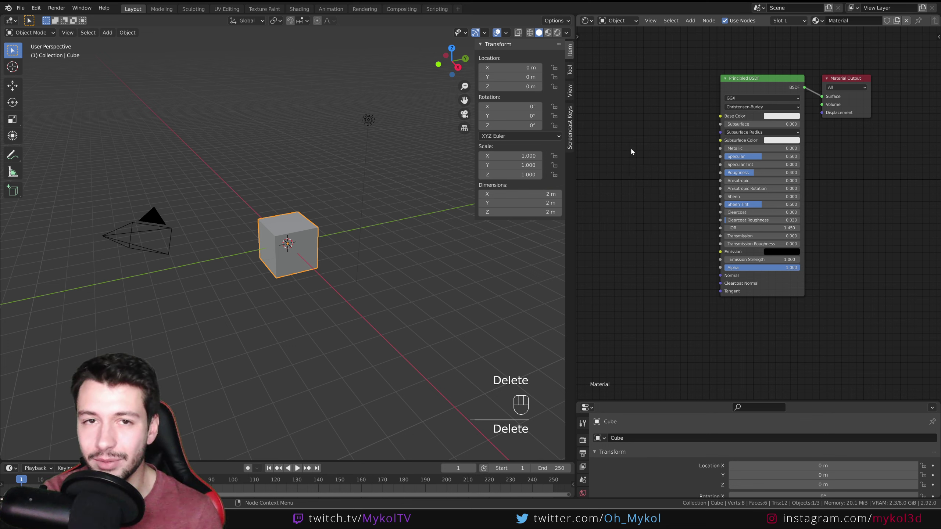
- Add the five Metal004_4K images from the Metal004_4K-JPG folder as Multiple Images texture nodes, placed left of the Principled BSDF
key("shift")
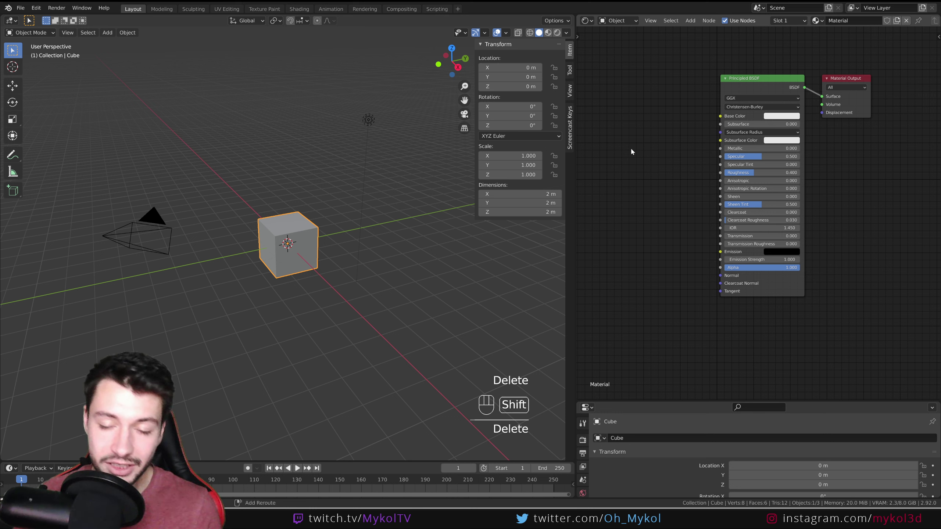
key("shift+a")
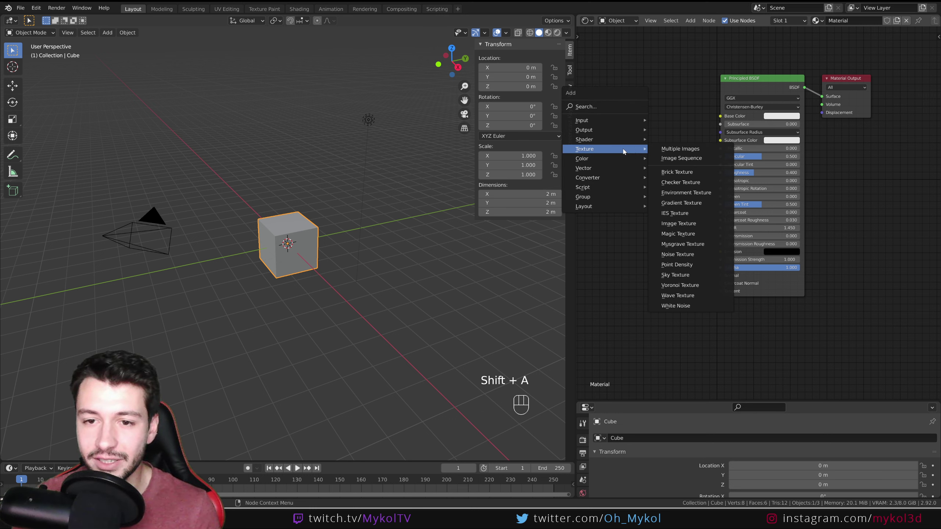
left_click(683, 152)
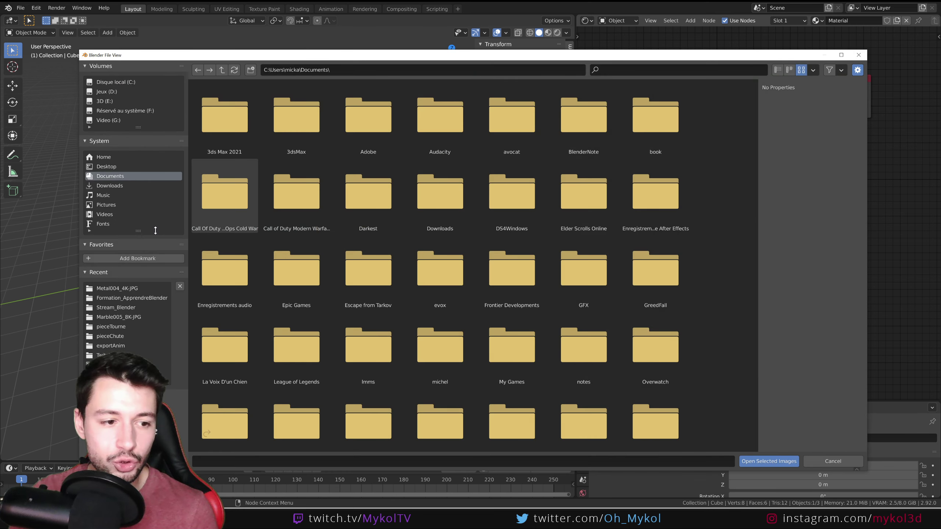
left_click(122, 288)
left_click_drag(199, 227, 548, 81)
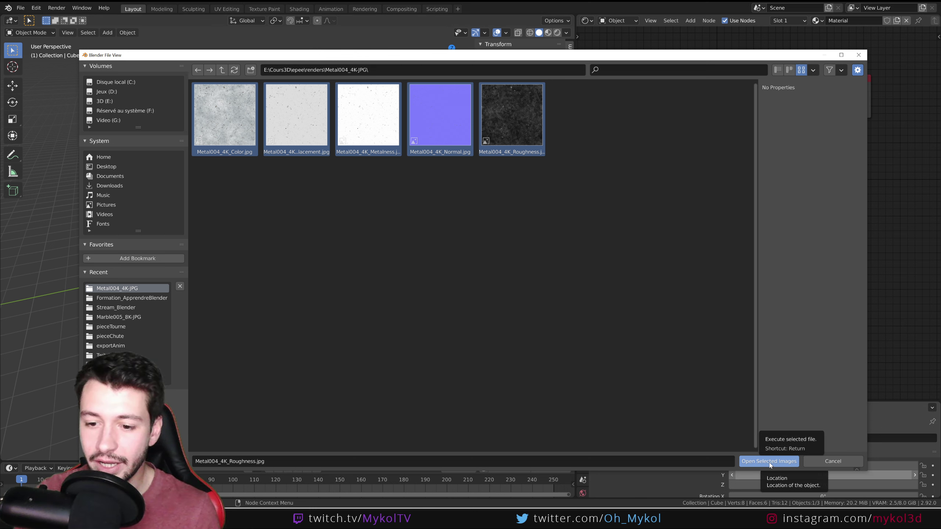
left_click(794, 461)
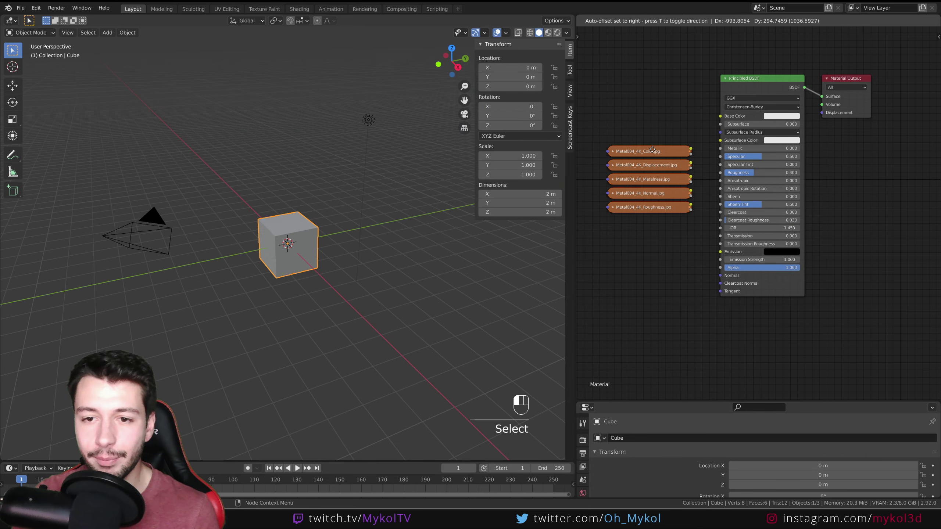
left_click(628, 125)
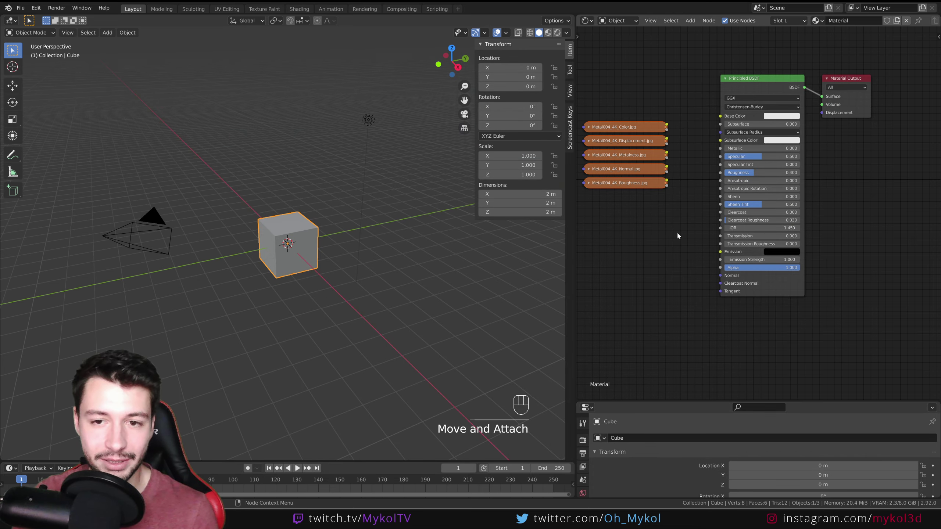
- Delete the five Metal004_4K image texture nodes, and reposition the Principled BSDF node slightly lower
left_click_drag(688, 228, 578, 108)
key("Delete")
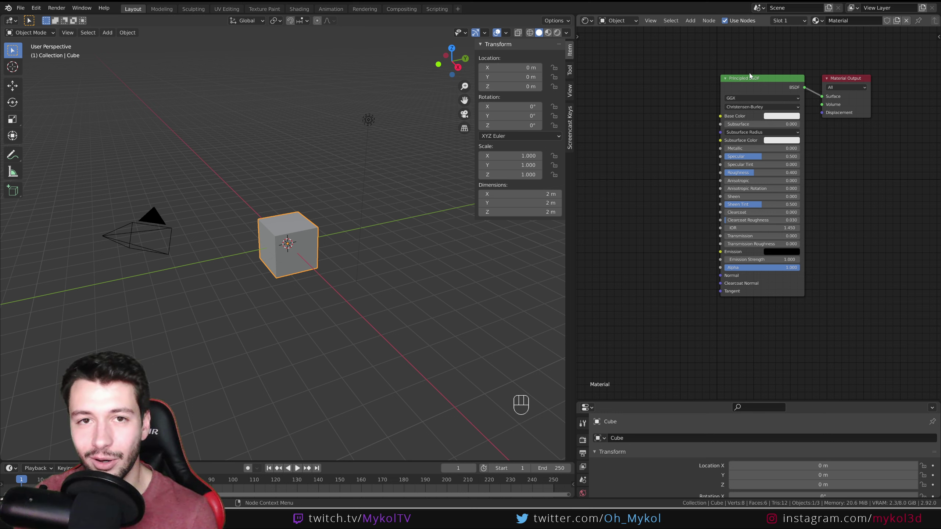
left_click(739, 81)
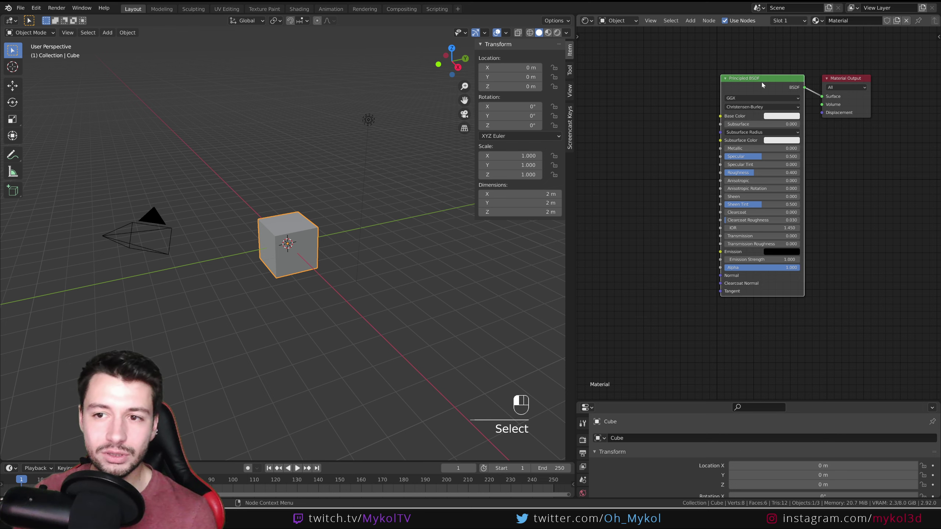
mouse_move(761, 82)
left_mouse_down()
mouse_move(776, 71)
mouse_move(765, 90)
left_mouse_up()
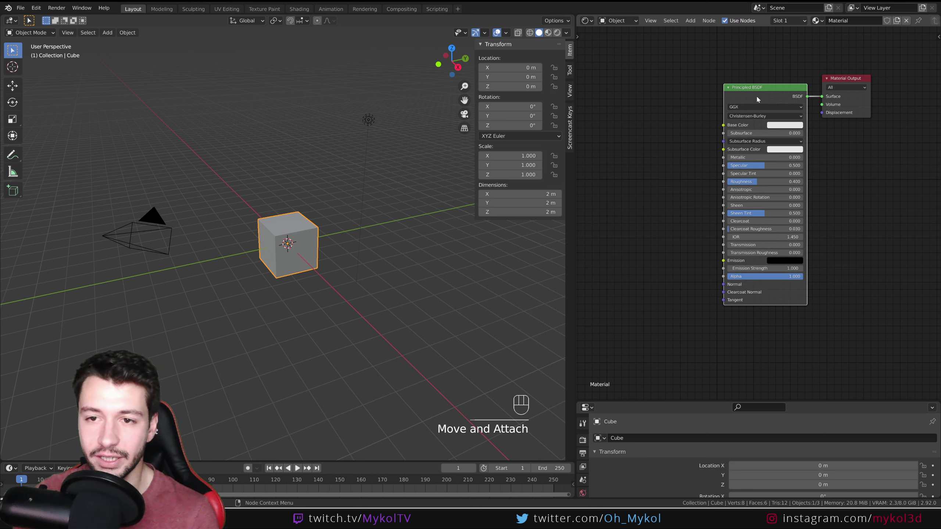
left_click_drag(757, 99, 759, 99)
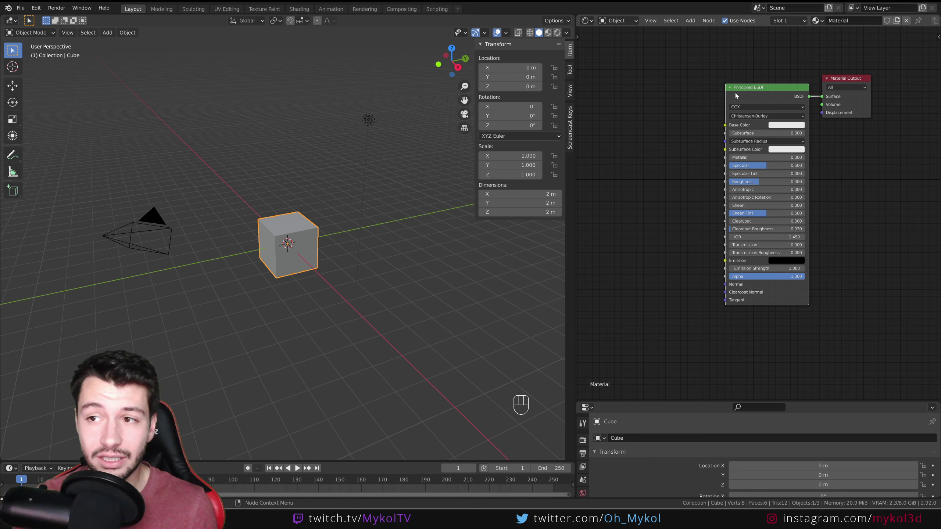
- Show the Node Wrangler sidebar and run Principled Texture Setup with all five images from the Metal004_4K-JPG folder
left_click(938, 36)
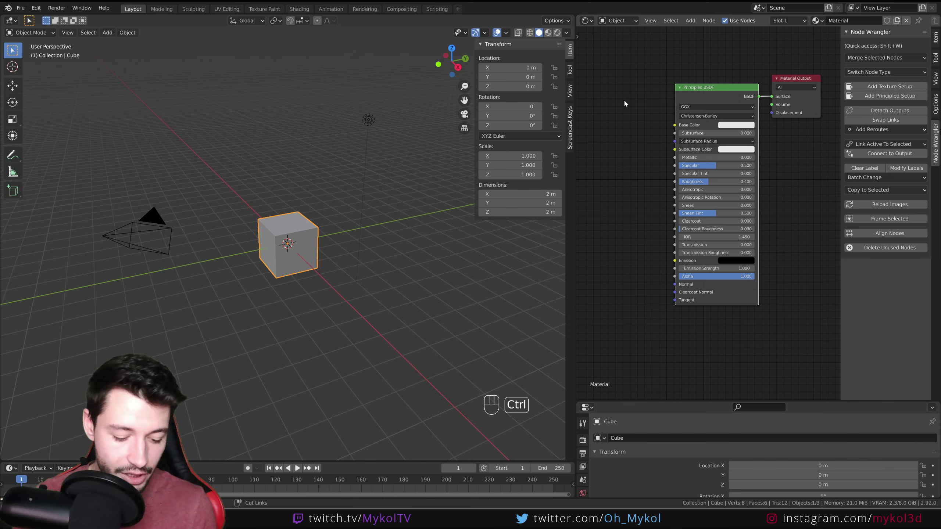
key("ctrl+shift+t")
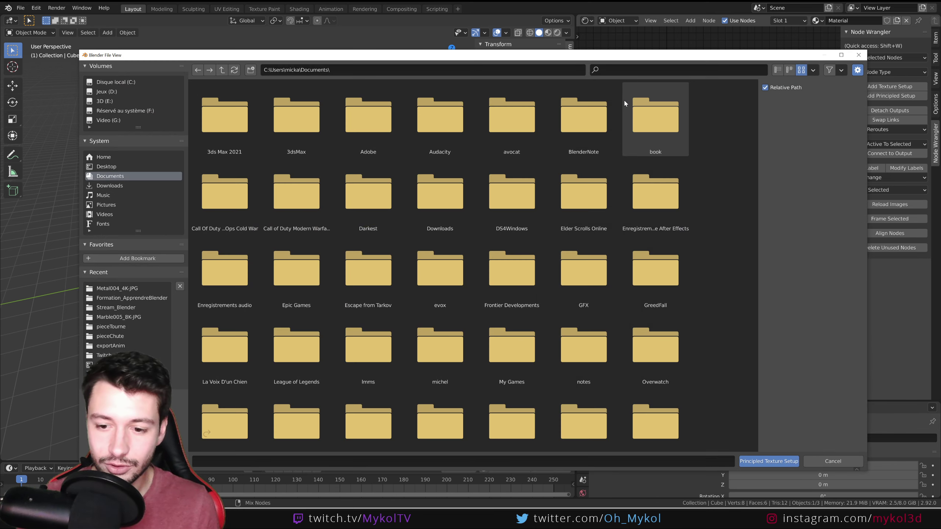
left_click(121, 289)
left_click_drag(235, 179, 523, 105)
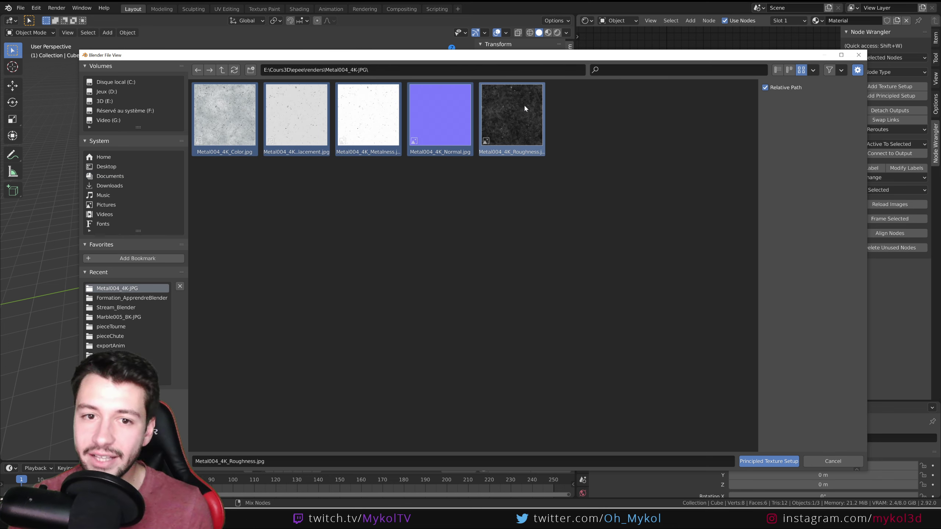
left_click(746, 463)
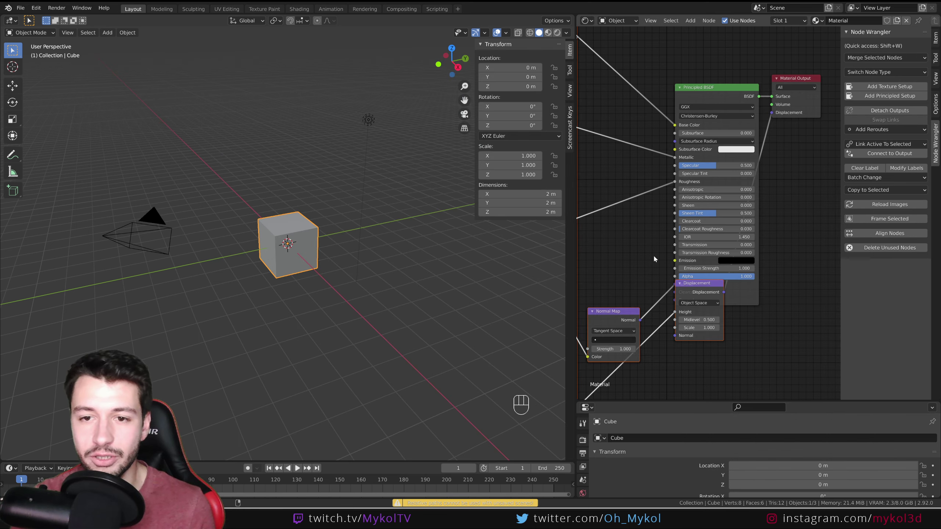
- Spread out the Material Output, Principled BSDF and Normal Map nodes so they no longer overlap the Displacement node
scroll(662, 233, "down", 9)
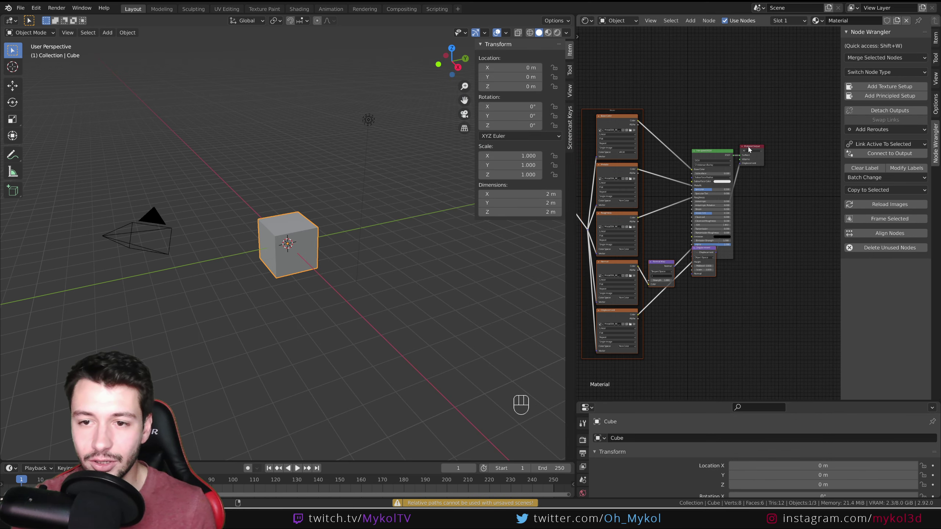
left_click_drag(750, 146, 810, 138)
left_click_drag(717, 152, 727, 79)
left_click_drag(659, 262, 666, 201)
scroll(669, 219, "down", 4)
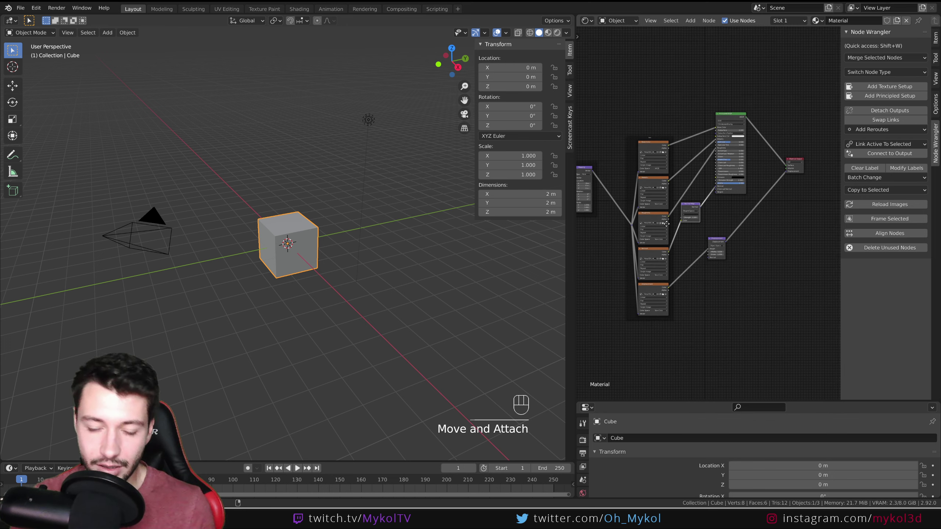
- Maximize the Shader Editor and examine the generated texture nodes, their color spaces and their links to the Principled BSDF
key("ctrl+space")
scroll(330, 256, "up", 5)
middle_click_drag(345, 254, 580, 246)
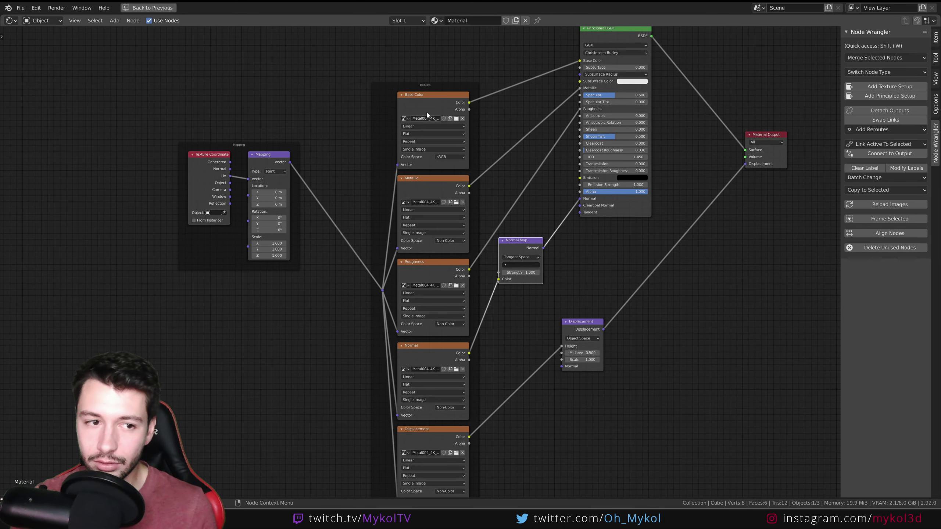
middle_click_drag(533, 283, 549, 236)
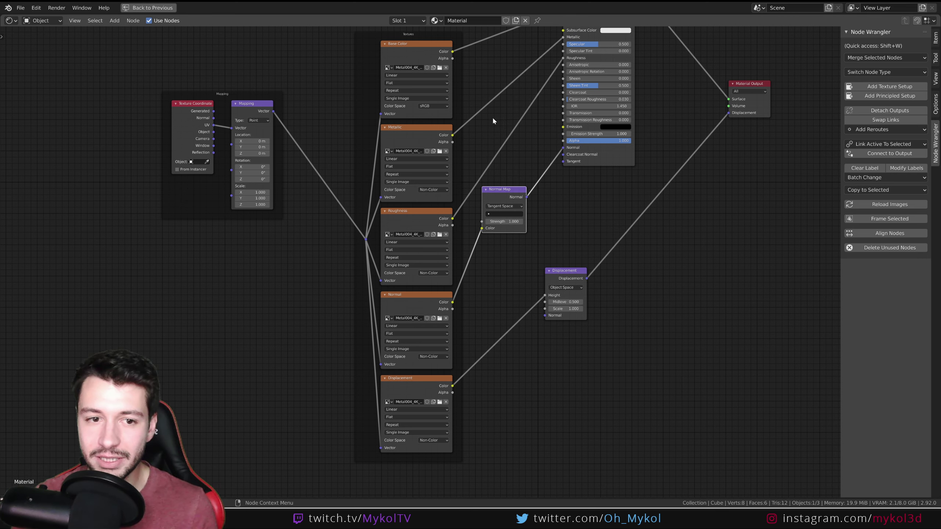
middle_click_drag(493, 119, 516, 211)
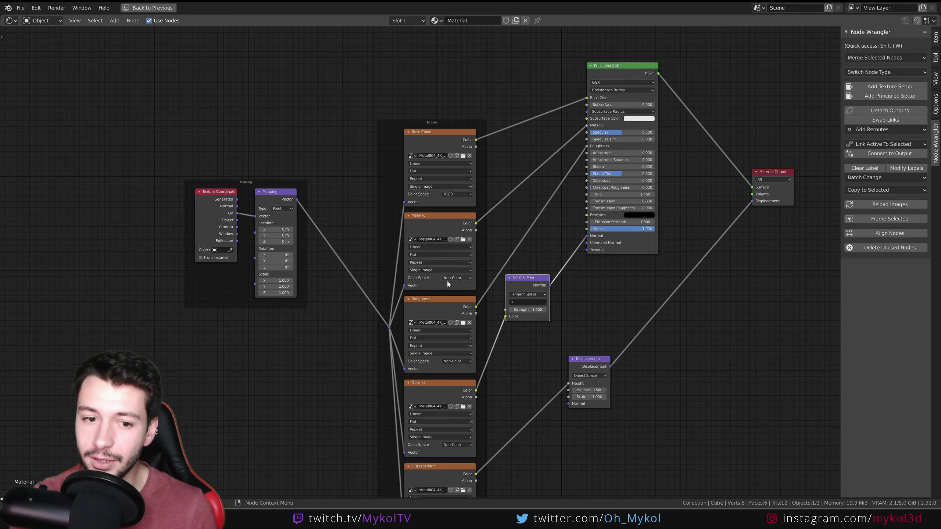
scroll(448, 283, "up", 5)
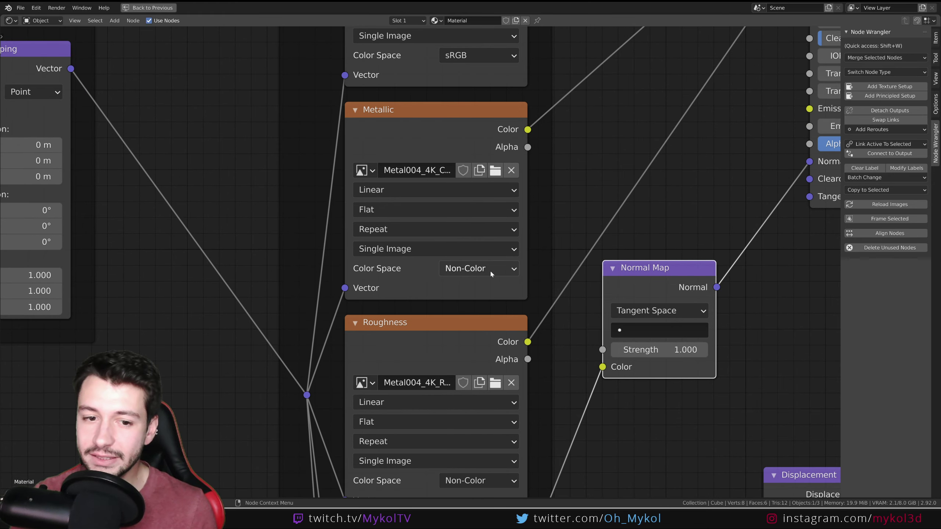
scroll(489, 277, "down", 6)
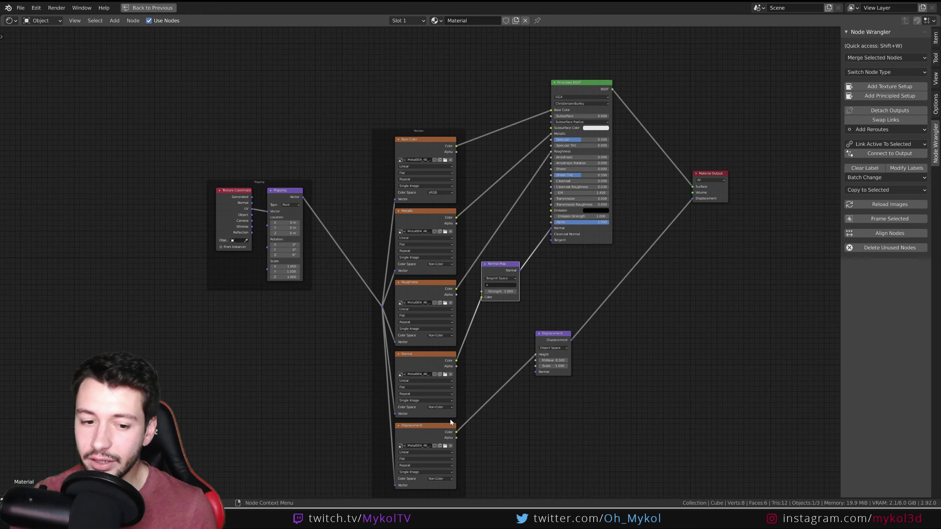
middle_click_drag(441, 412, 432, 363)
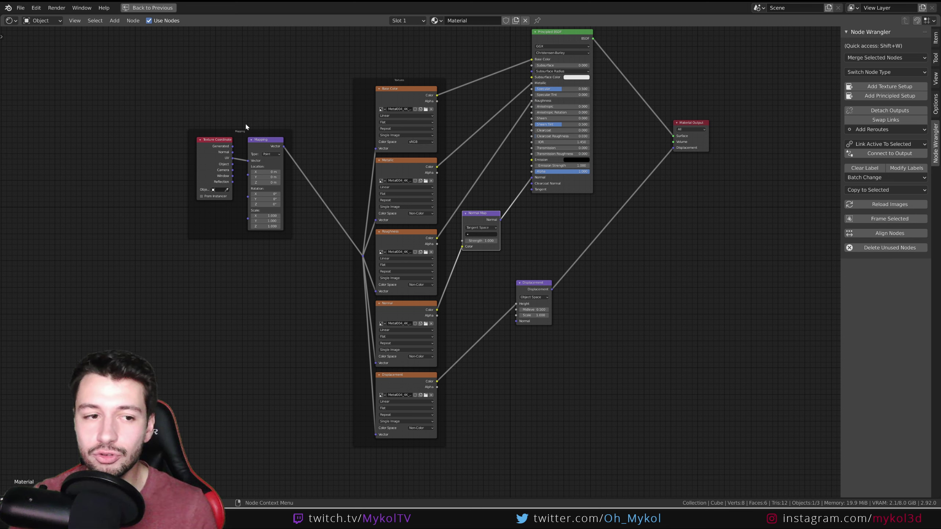
- Move the Mapping frame down beside the texture nodes, and shift the Normal Map node slightly toward the Principled BSDF
left_click_drag(257, 132, 292, 238)
left_click(310, 215)
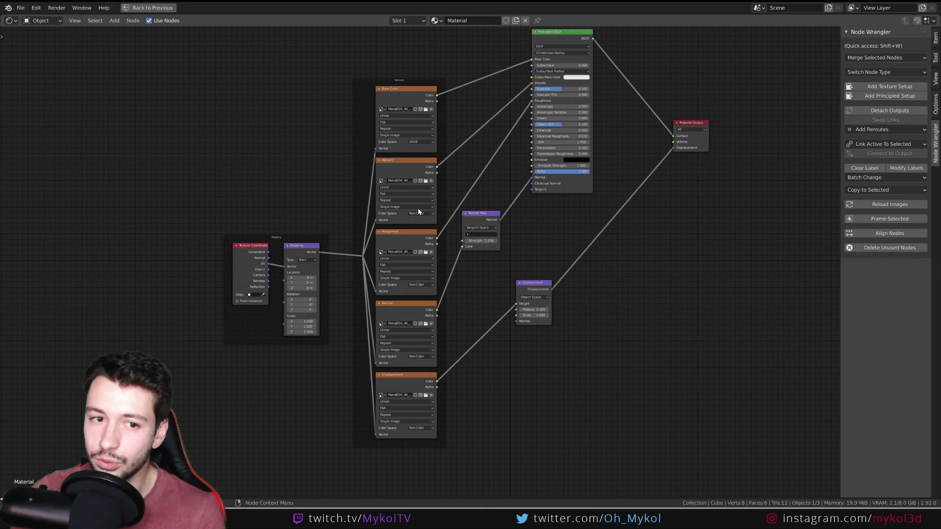
scroll(482, 181, "up", 2)
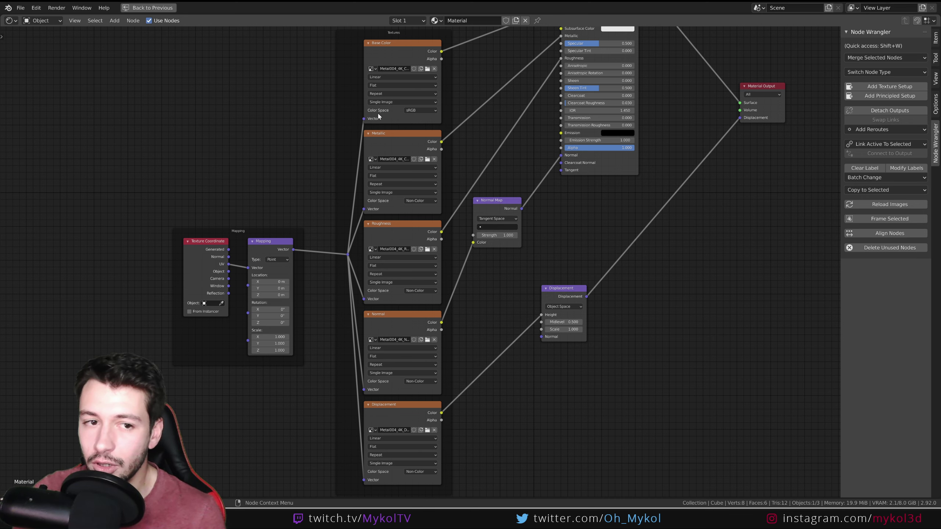
middle_click_drag(378, 110, 355, 172)
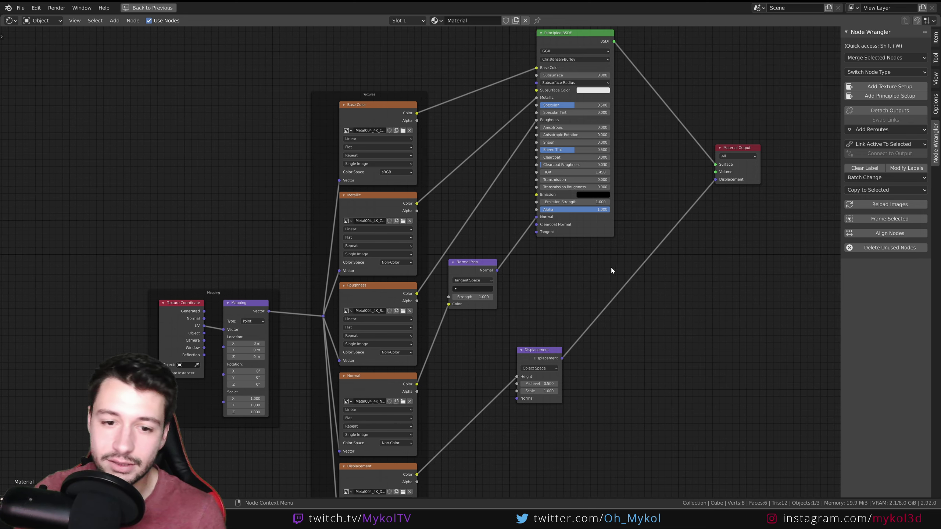
left_click_drag(474, 264, 488, 254)
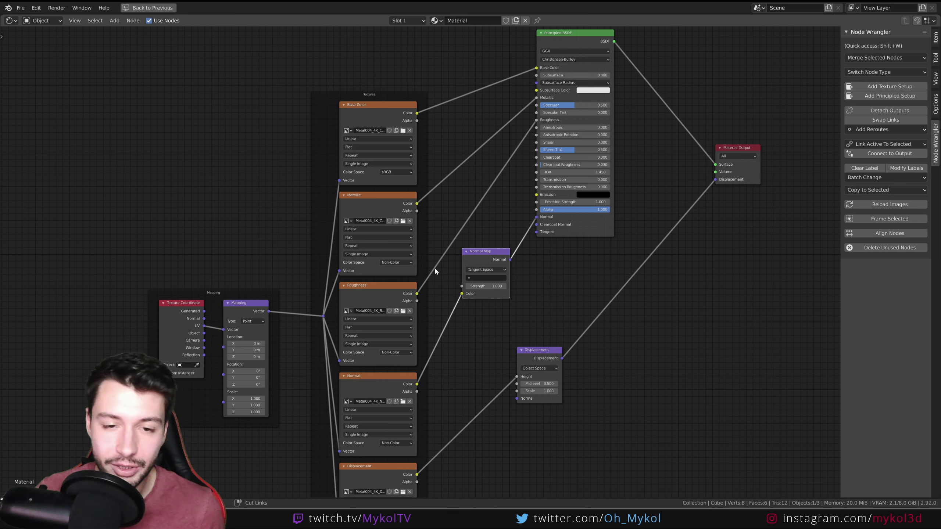
- Restore the split layout, switch the 3D viewport to Material Preview shading, and inspect the metal texture on the cube
key("ctrl+space")
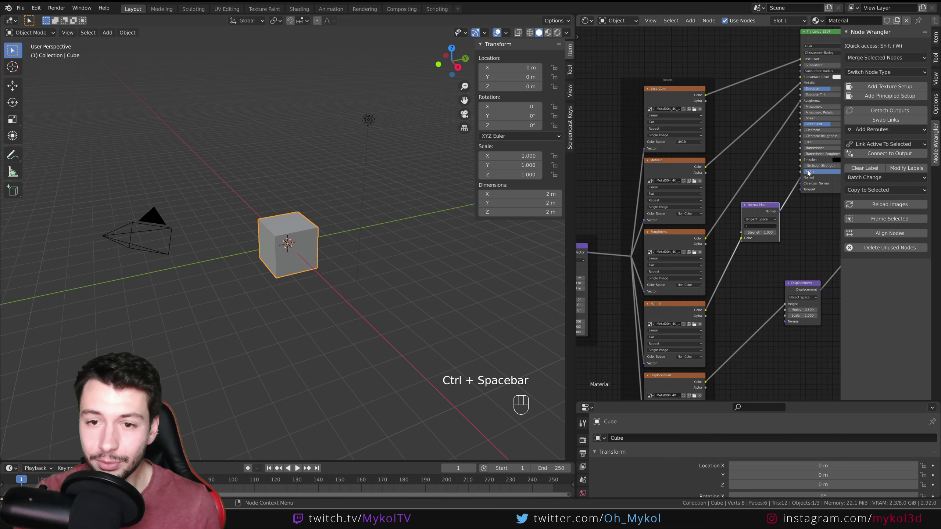
left_click(548, 33)
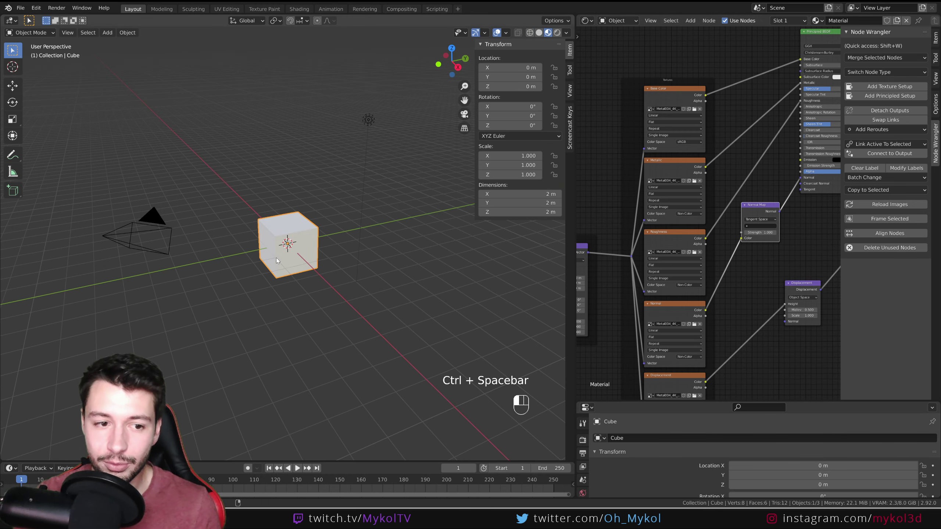
scroll(306, 217, "up", 8)
scroll(333, 240, "down", 5)
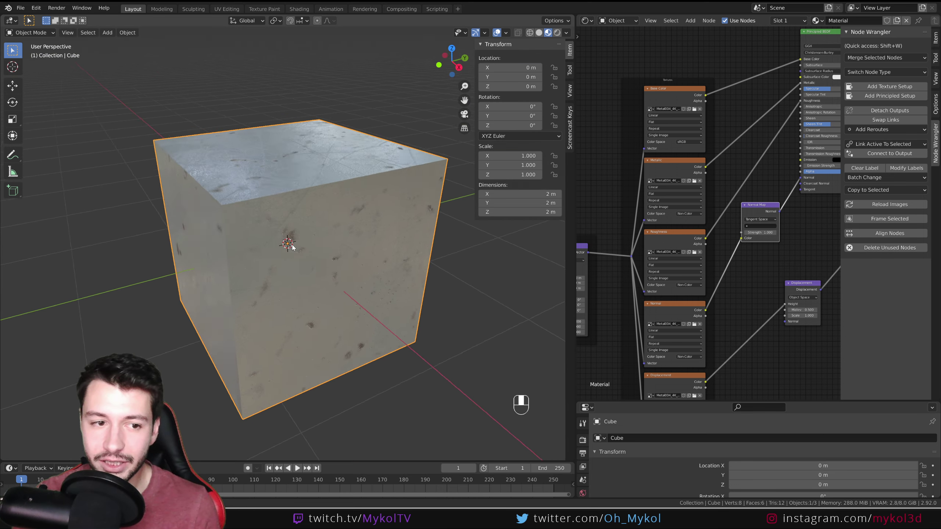
middle_click_drag(356, 252, 317, 251)
scroll(617, 204, "down", 5)
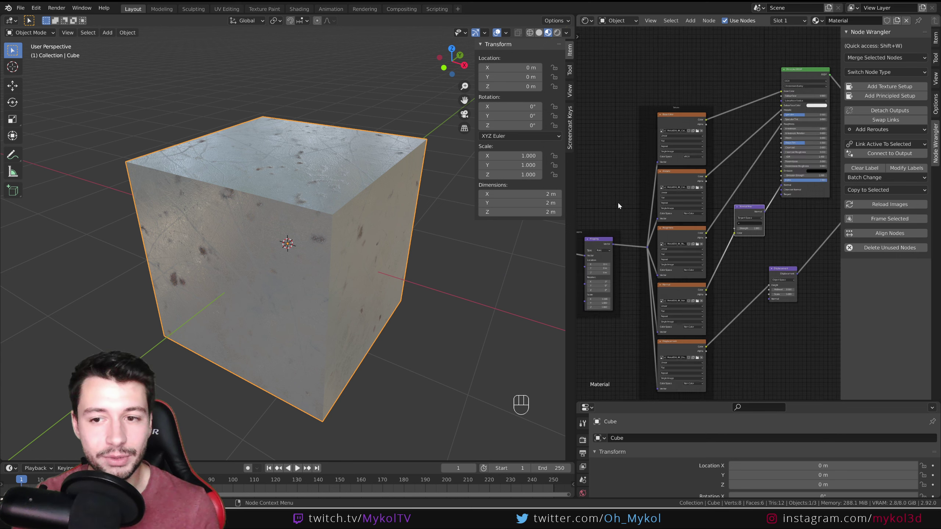
scroll(618, 202, "up", 3)
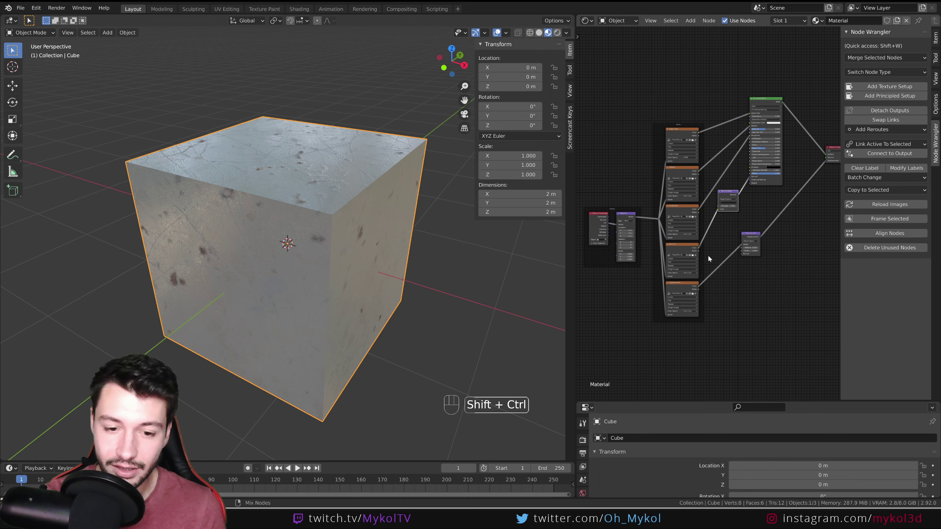
- Try to run Principled Texture Setup again with all five Metal004_4K images
key("ctrl+shift+t")
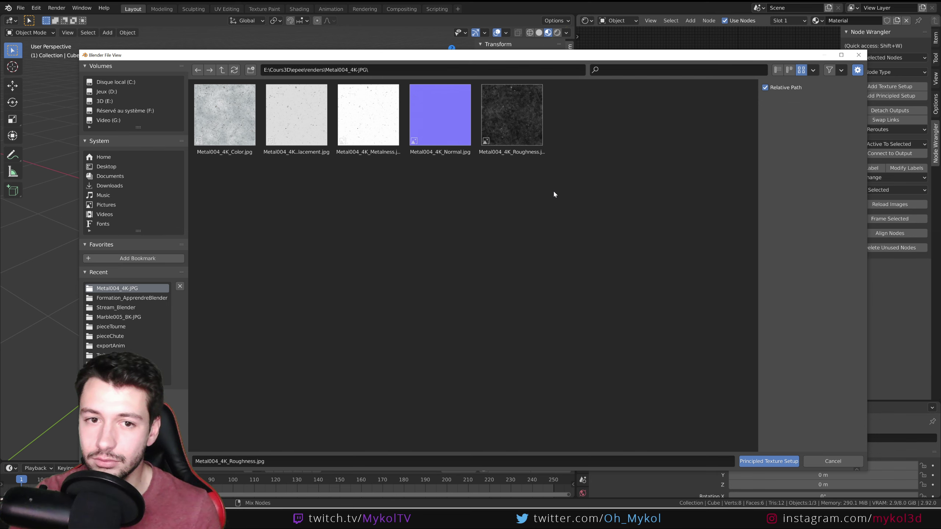
left_click_drag(558, 213, 208, 144)
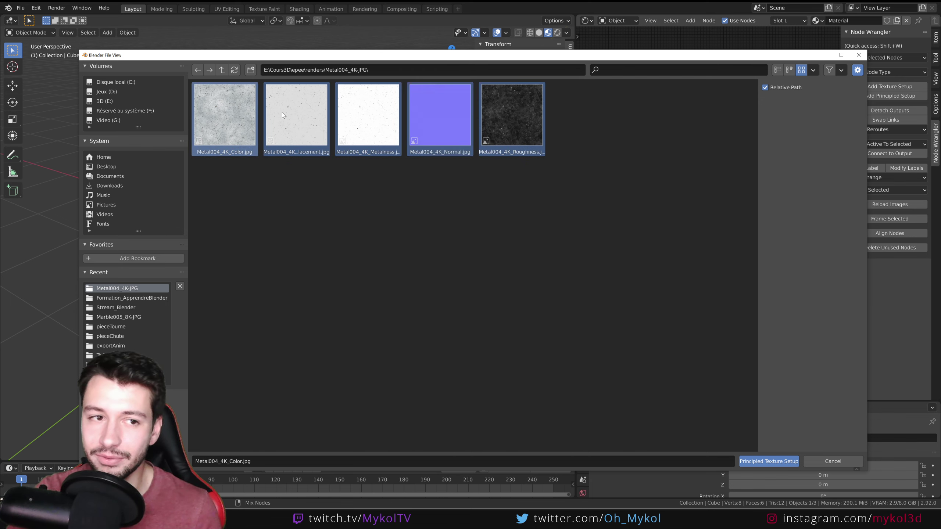
key("Return")
- Widen the Shader Editor at the 3D viewport's expense, and move the Principled BSDF node slightly closer to the Material Output
left_click(731, 107)
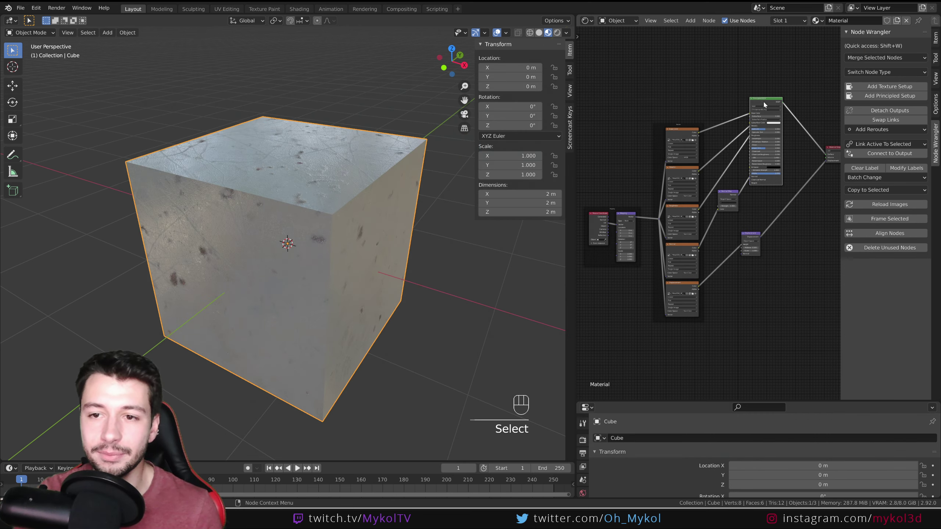
scroll(731, 108, "up", 2)
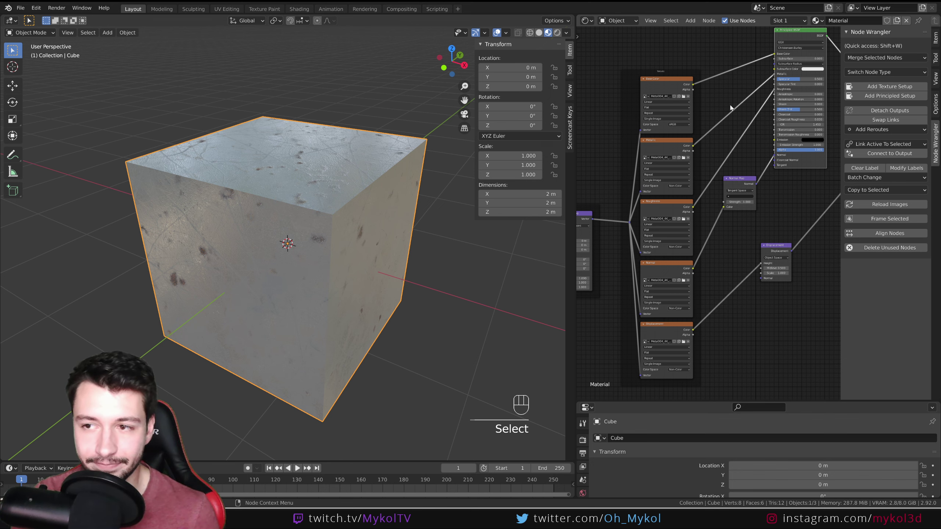
scroll(729, 103, "down", 3)
middle_click_drag(710, 159, 651, 164)
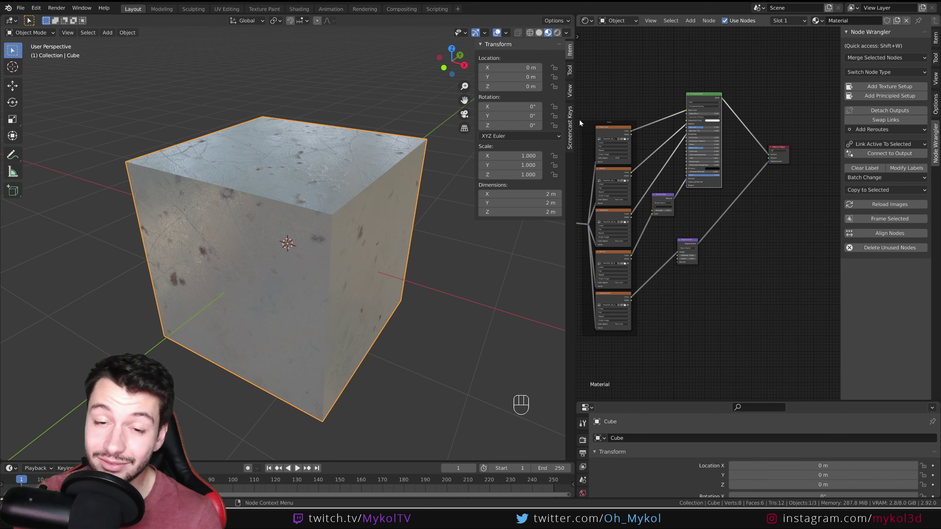
left_click_drag(576, 121, 438, 131)
scroll(645, 222, "up", 1)
scroll(269, 185, "up", 1)
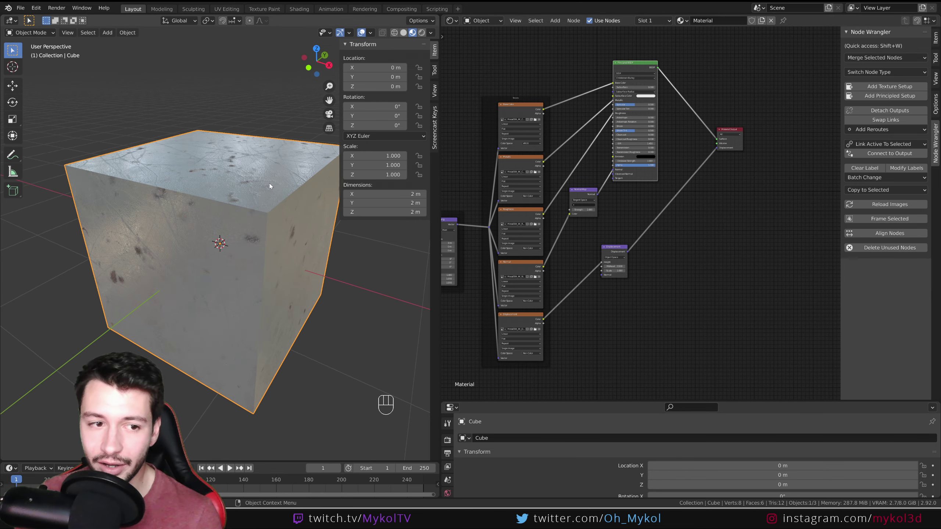
left_click_drag(642, 72, 654, 80)
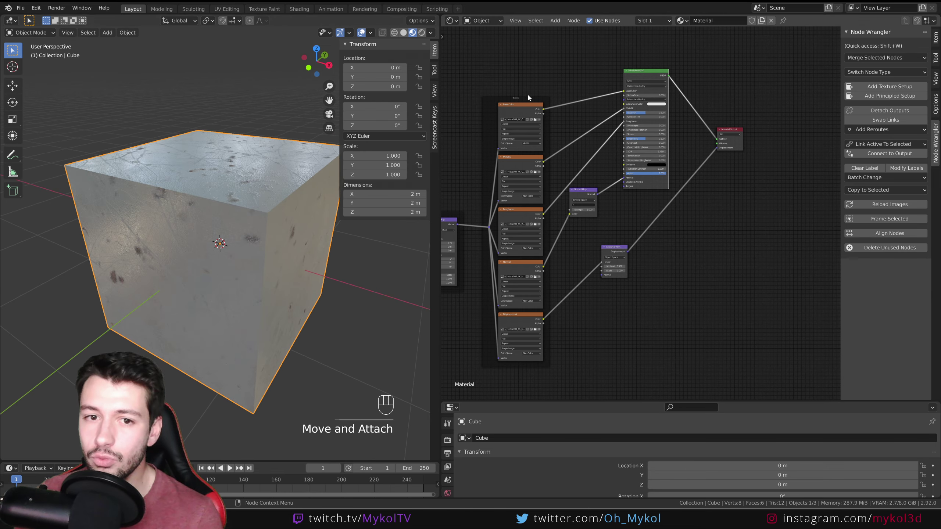
- Preview the Metallic texture node alone on the cube with Node Wrangler's Emission Viewer
left_click(524, 107)
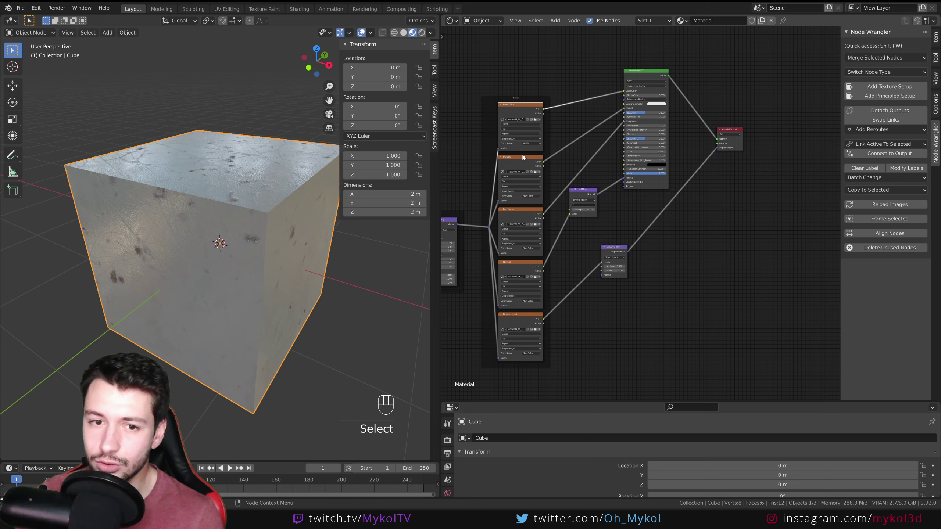
left_click(520, 159)
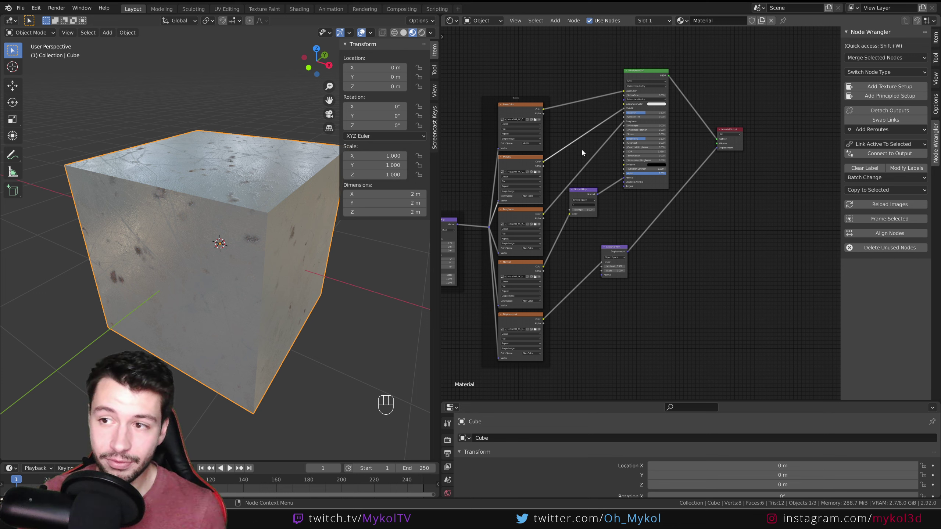
left_click(517, 158, "ctrl+shift")
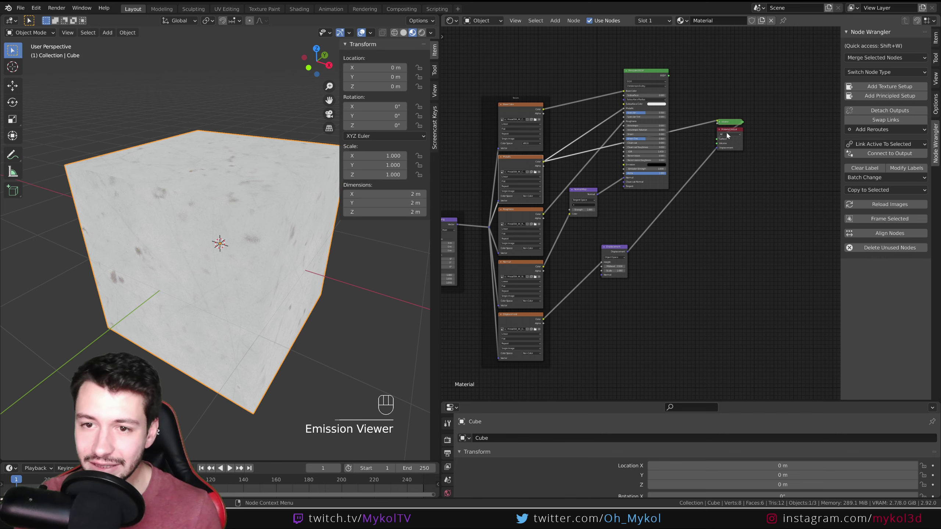
- Move the Material Output node away from the Viewer node, and briefly expand the Viewer node before collapsing it again
left_click_drag(729, 130, 779, 136)
scroll(728, 106, "up", 3)
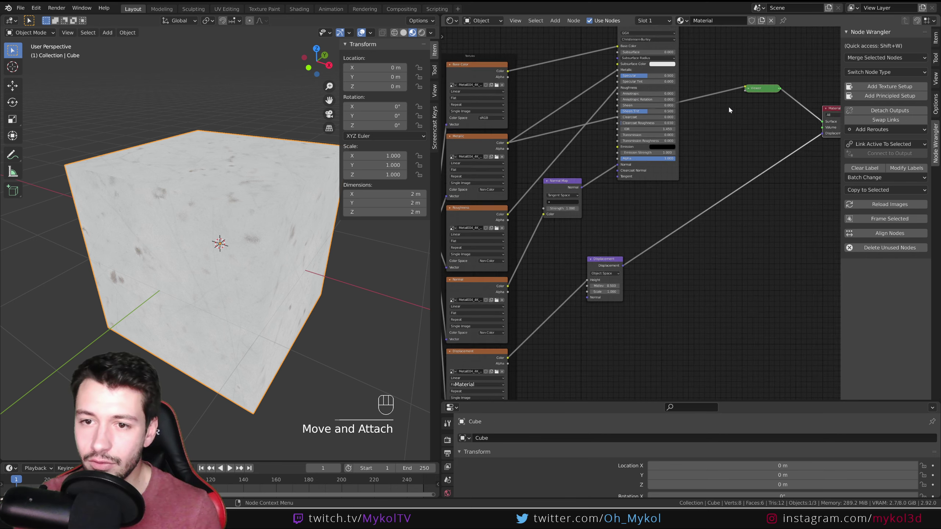
key("h")
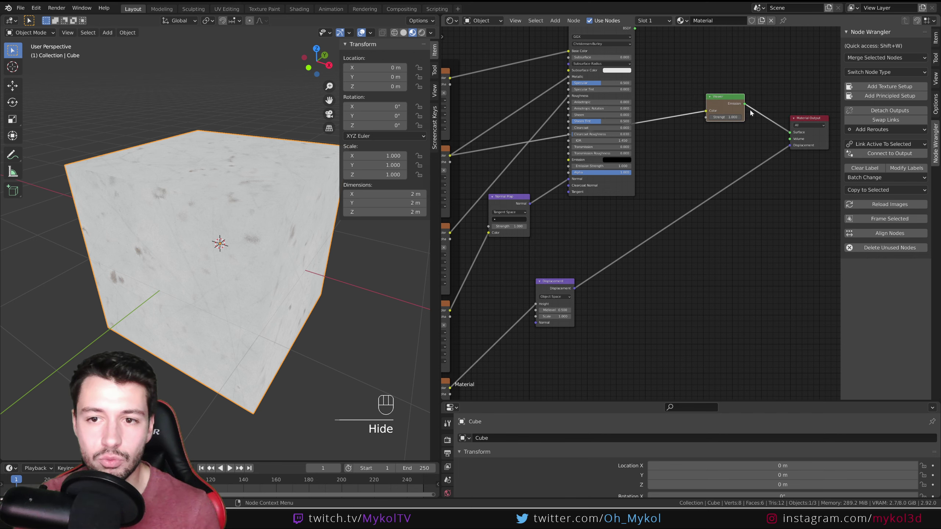
key("h")
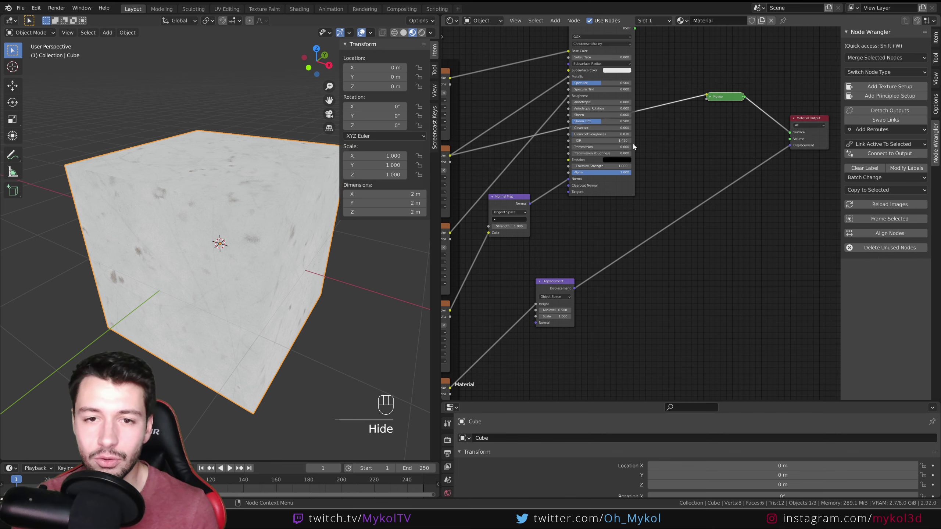
- Preview the Roughness, Normal and Base Color texture nodes one by one on the cube with the Emission Viewer
scroll(534, 219, "left", 4, "ctrl")
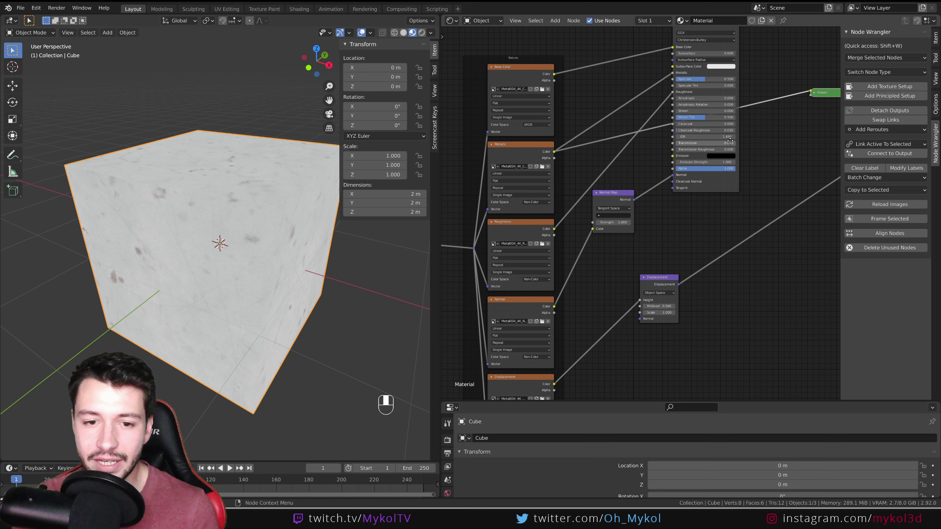
left_click(525, 224, "ctrl+shift")
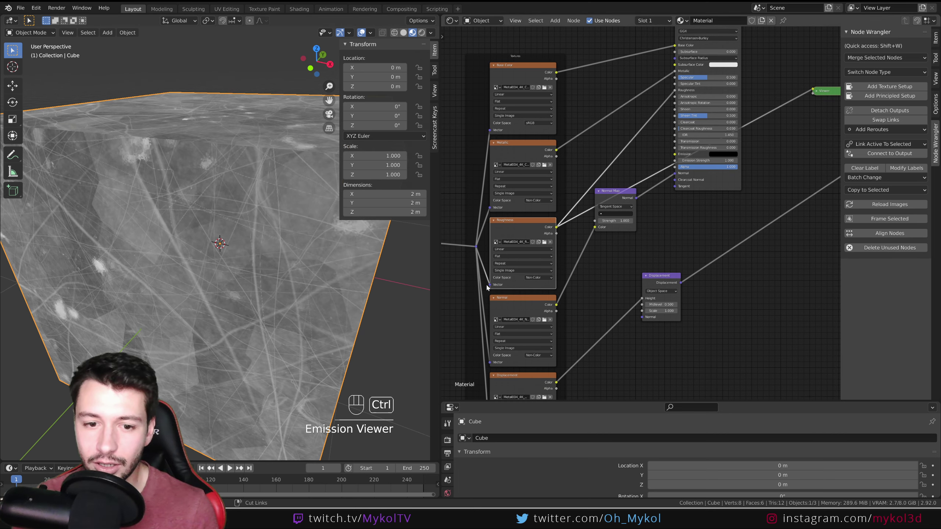
left_click(520, 300, "ctrl+shift")
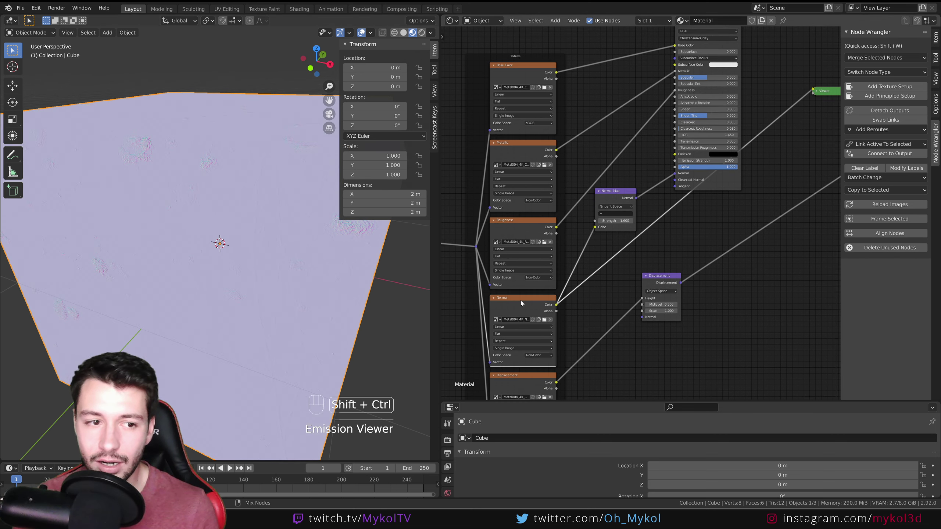
left_click(521, 71, "ctrl+shift")
scroll(692, 153, "down", 2)
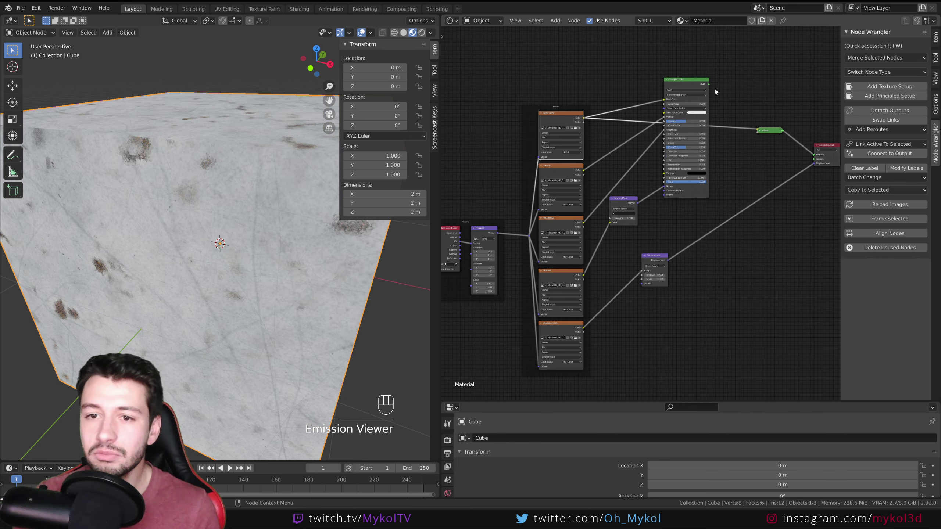
- Show the full Principled BSDF material on the cube again and inspect it from another angle
left_click(688, 84, "ctrl+shift")
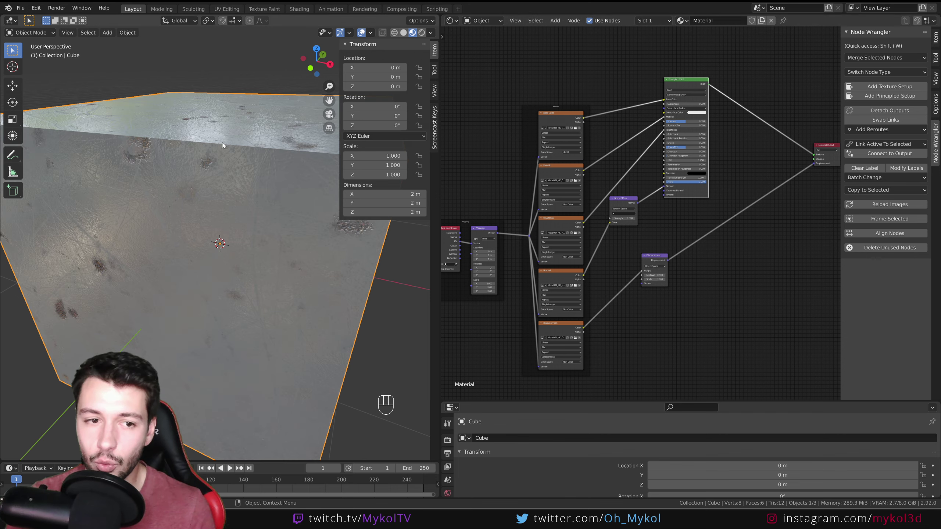
middle_click_drag(258, 235, 270, 222)
middle_click_drag(567, 108, 593, 89)
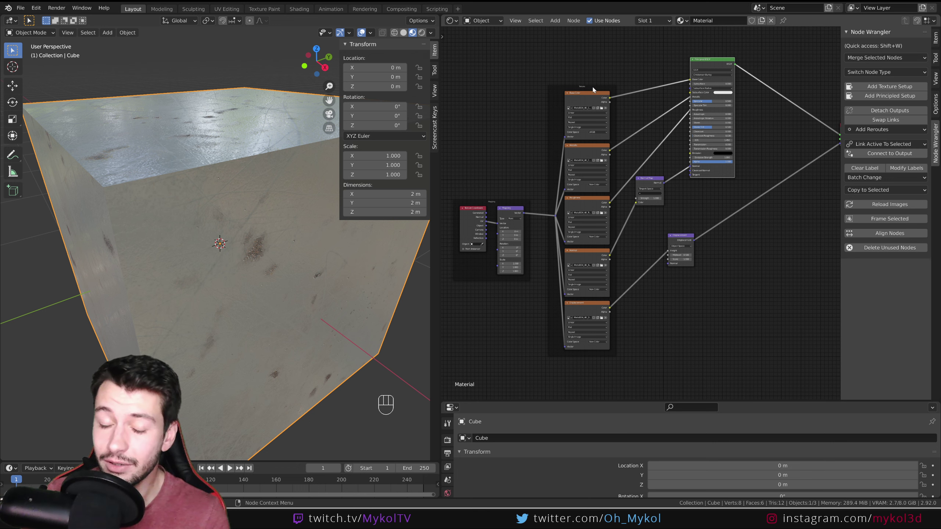
- Open briqueTuto.blend in a second Blender window and widen its Shader Editor to about half the window
right_click(253, 497)
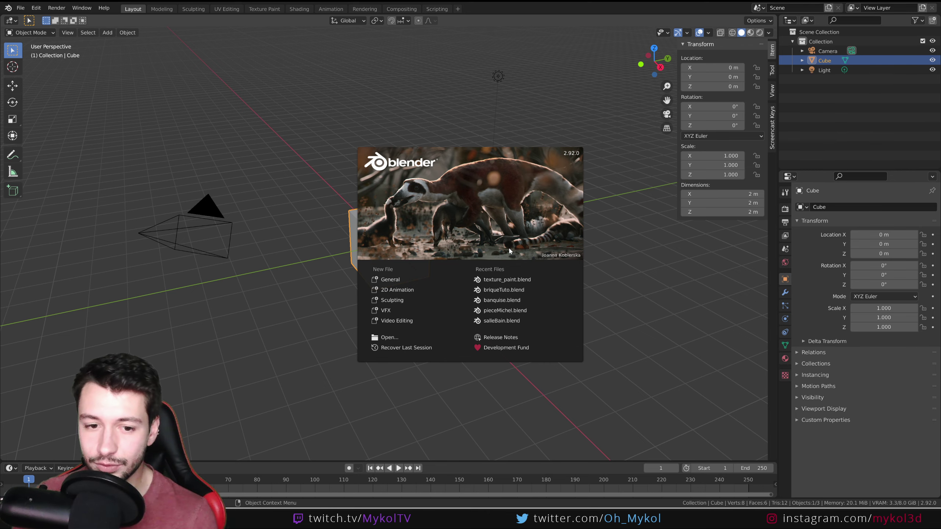
left_click(520, 290)
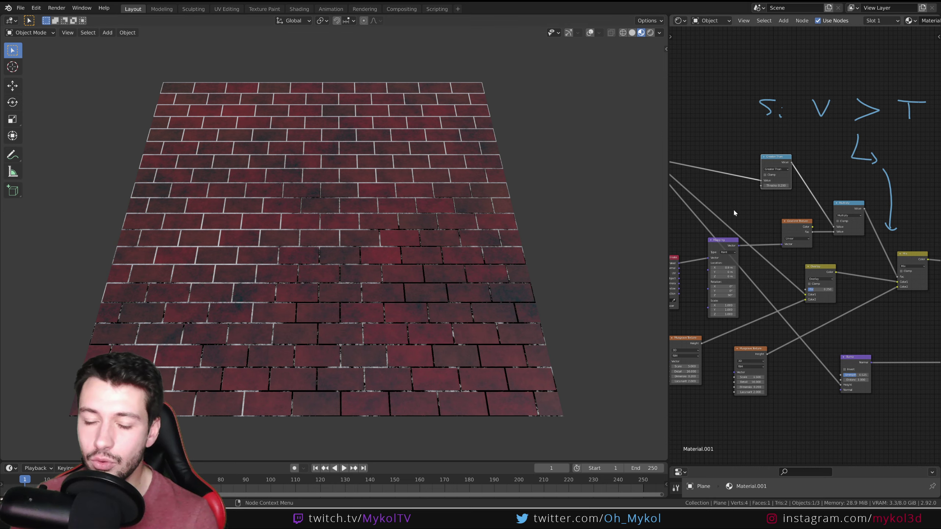
middle_click_drag(733, 209, 670, 175)
left_click_drag(669, 175, 435, 200)
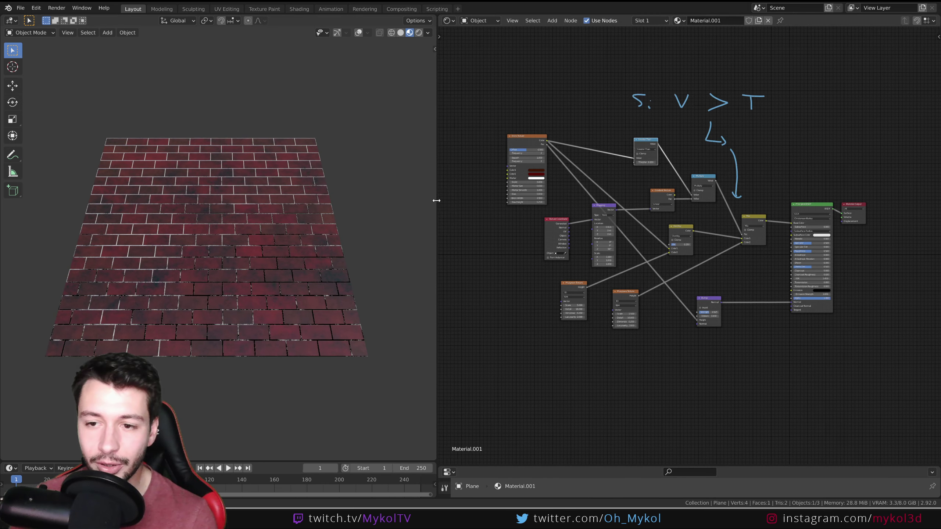
- Preview the Multiply node and the Greater Than node on the brick plane with the Emission Viewer
scroll(691, 236, "up", 3)
middle_click_drag(709, 192, 677, 216)
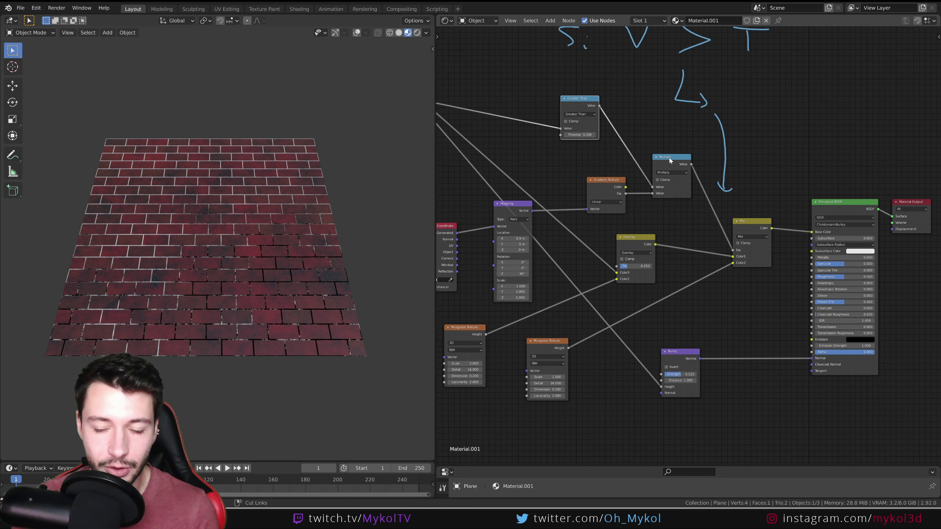
left_click(669, 161, "ctrl+shift")
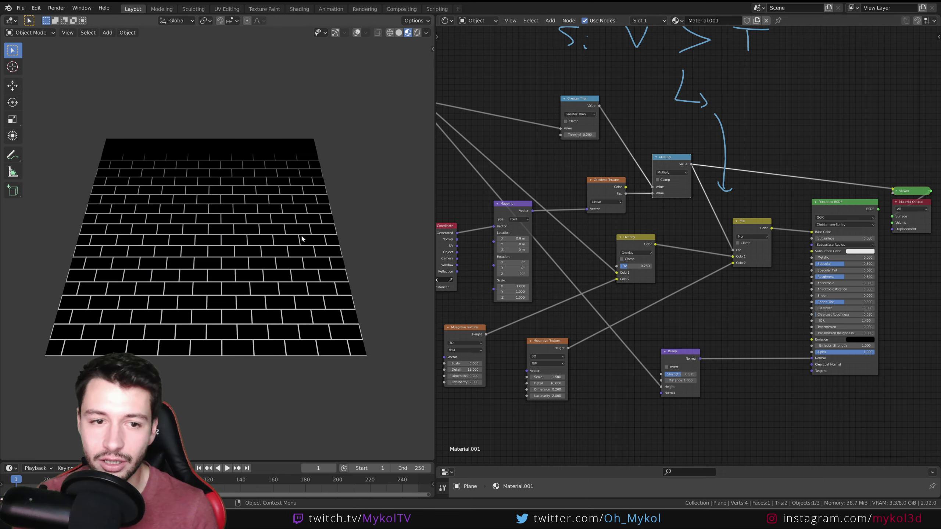
middle_click_drag(224, 207, 274, 190)
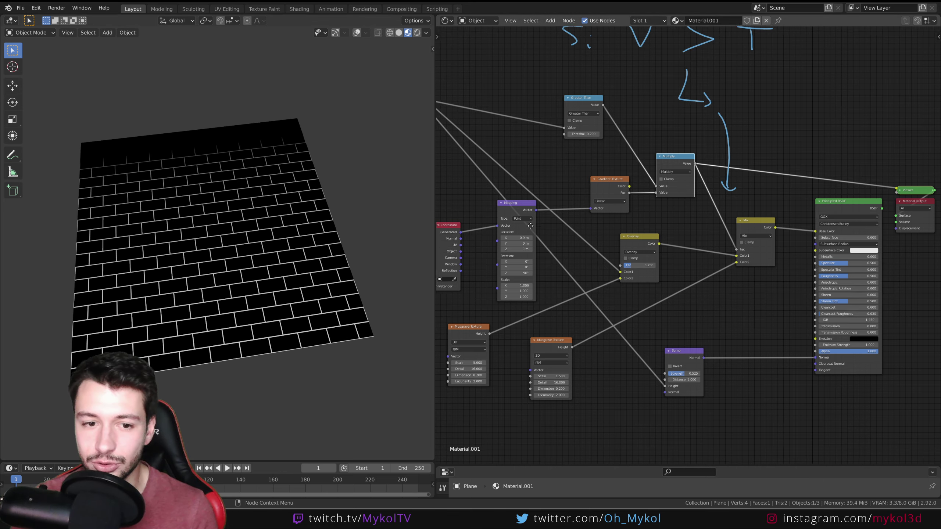
middle_click_drag(546, 140, 677, 153)
left_click(714, 113, "ctrl+shift")
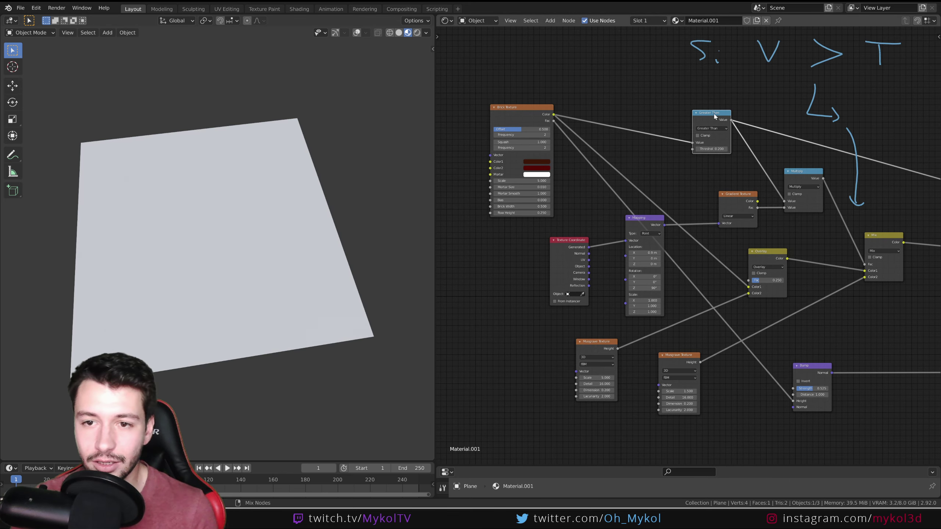
- Preview the Musgrave Texture feeding the Mix node, and the Overlay node, on the brick plane
middle_click_drag(670, 371, 570, 325)
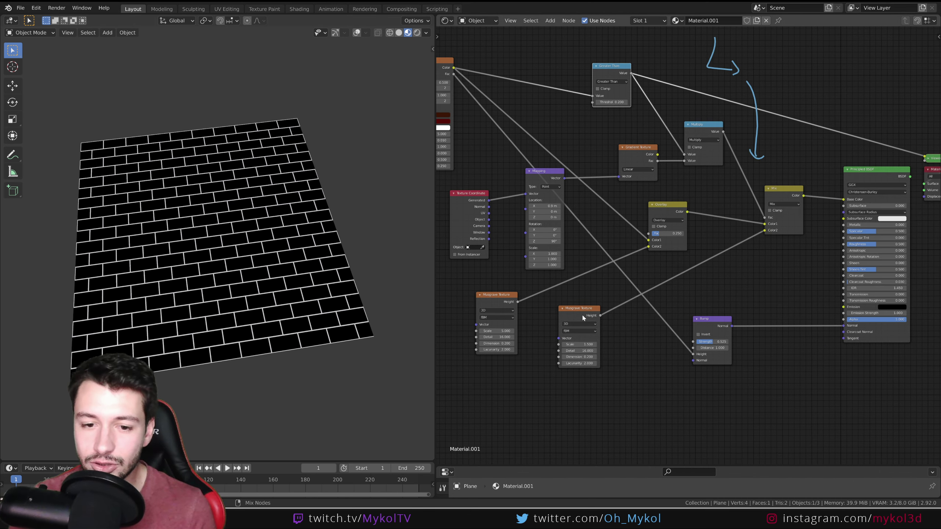
left_click(581, 310, "ctrl+shift")
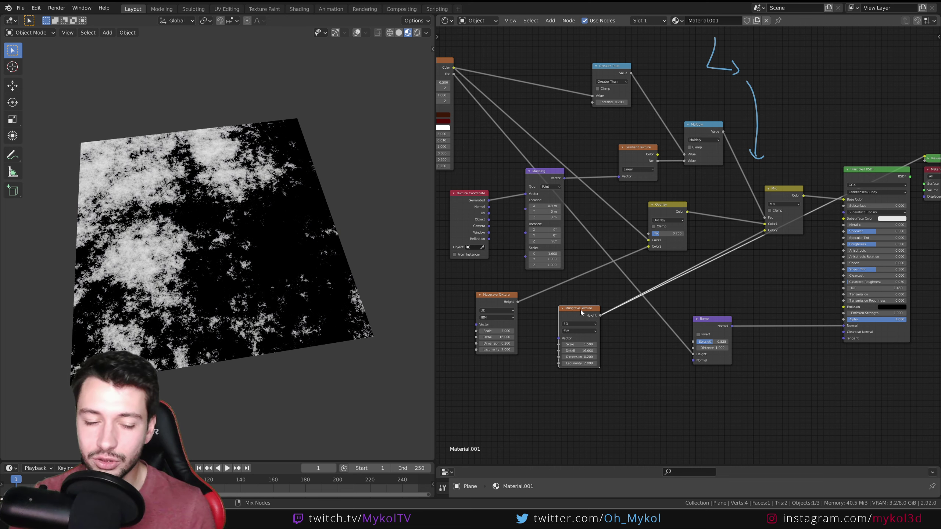
middle_click_drag(671, 207, 622, 213)
left_click(621, 208, "ctrl+shift")
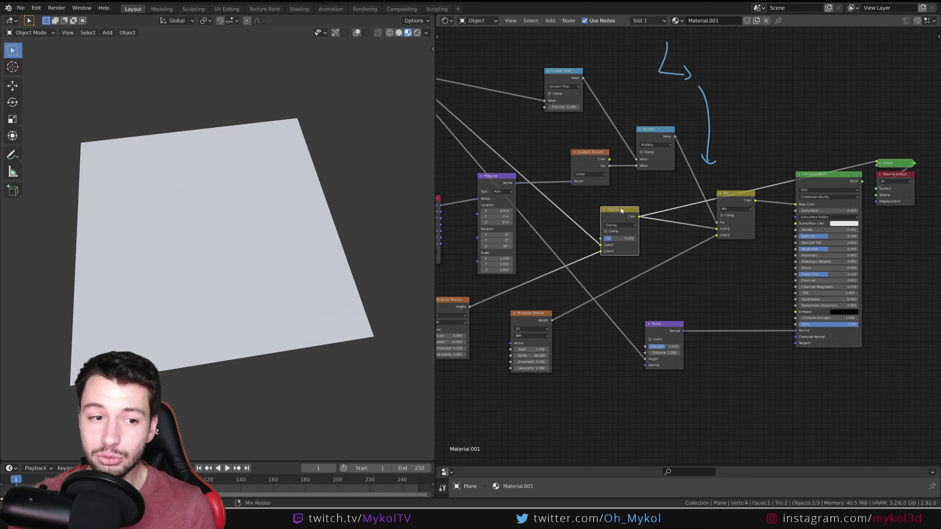
scroll(407, 238, "up", 5)
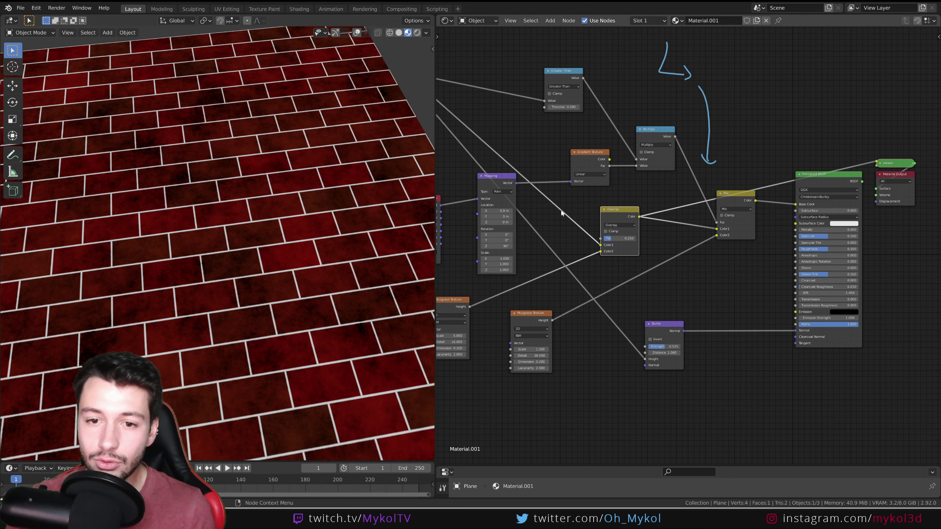
- Preview the Gradient Texture node on the brick plane, and close briqueTuto.blend without saving
left_click_drag(609, 211, 623, 204)
left_click(587, 152, "ctrl+shift")
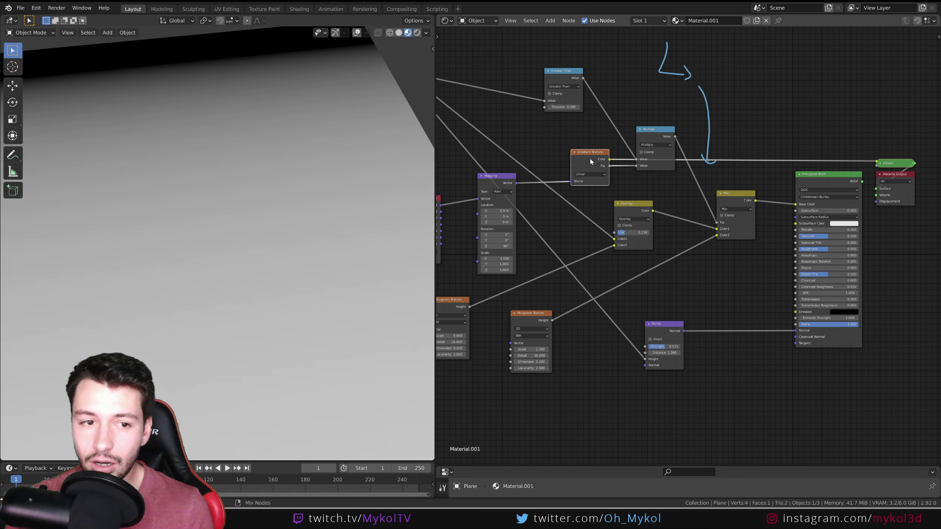
scroll(585, 163, "down", 1)
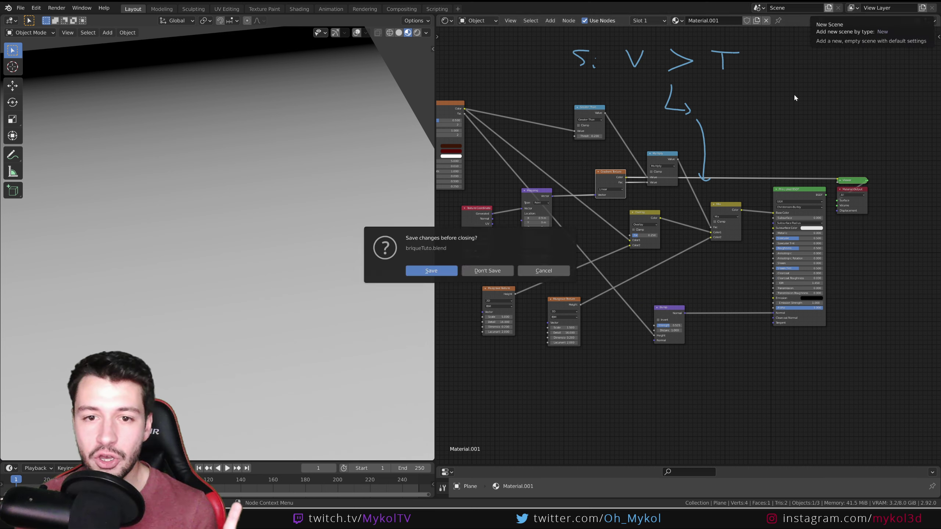
left_click(483, 269)
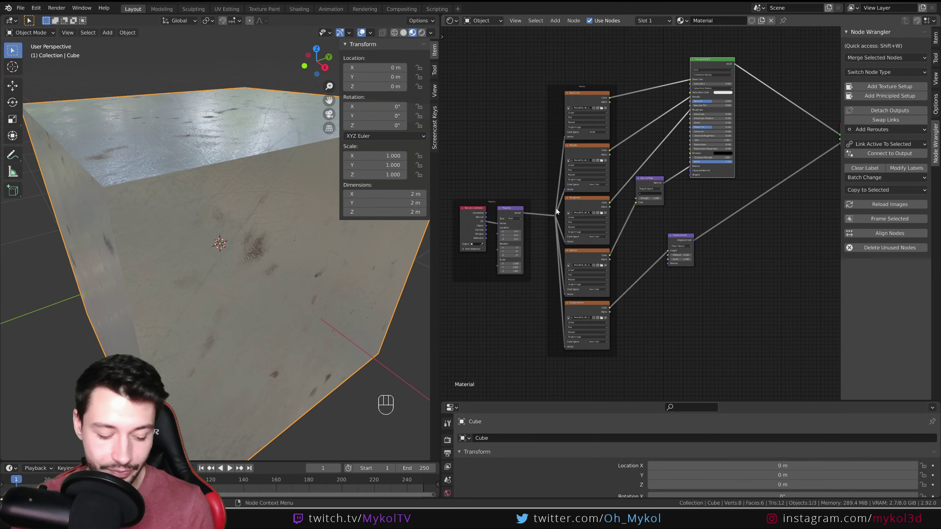
- Preview the Metallic texture node on the metal cube, and switch the preview back to the Principled BSDF
left_click(596, 153, "ctrl+shift")
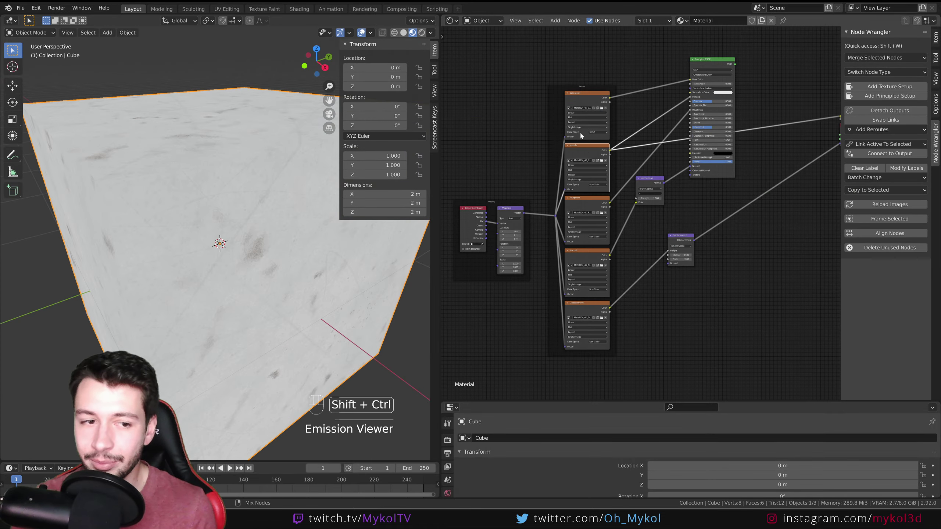
middle_click_drag(750, 206, 651, 262)
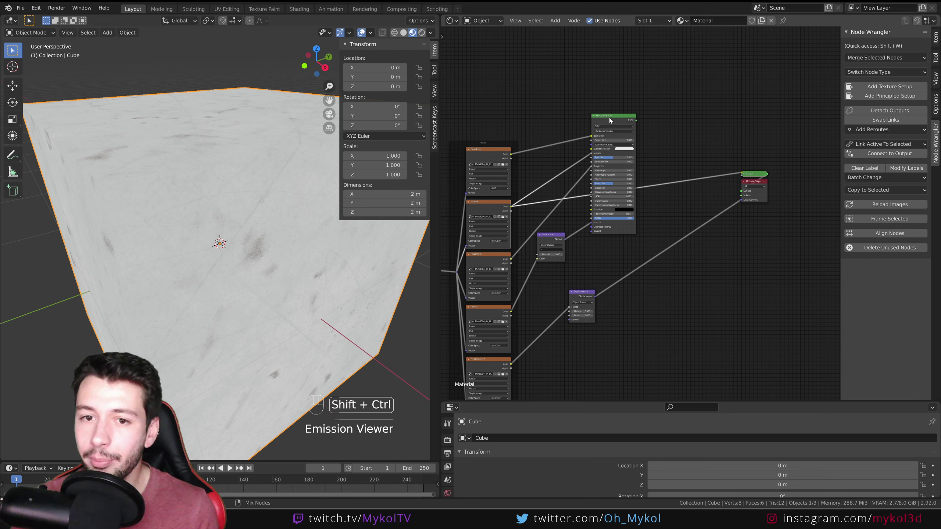
left_click(611, 120, "ctrl+shift")
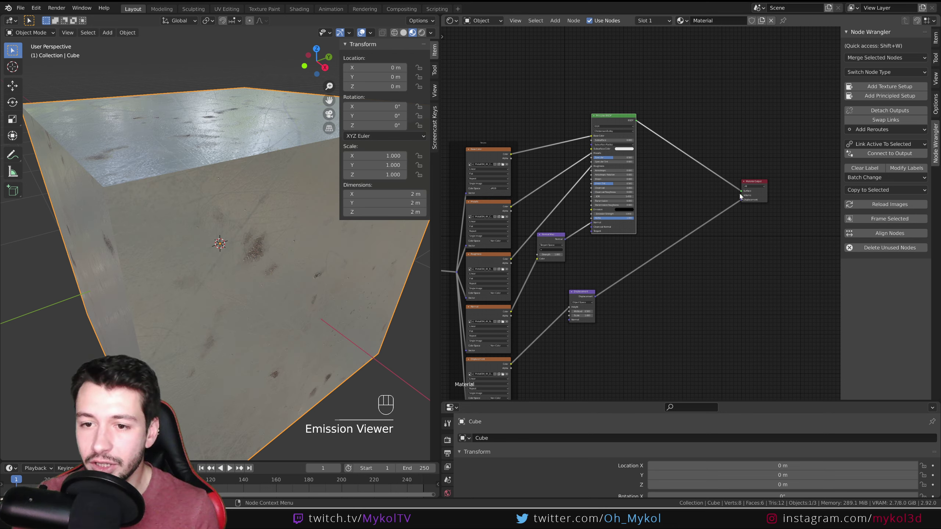
scroll(646, 229, "down", 1)
middle_click_drag(642, 239, 680, 230)
left_click(20, 7)
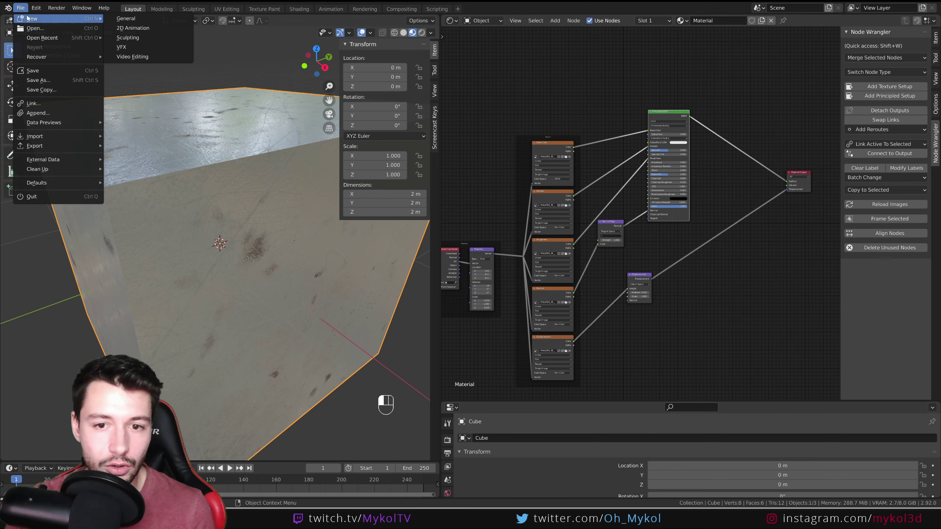
- Replace the textured cube with a fresh mesh cube and give it a new material
scroll(188, 203, "down", 5)
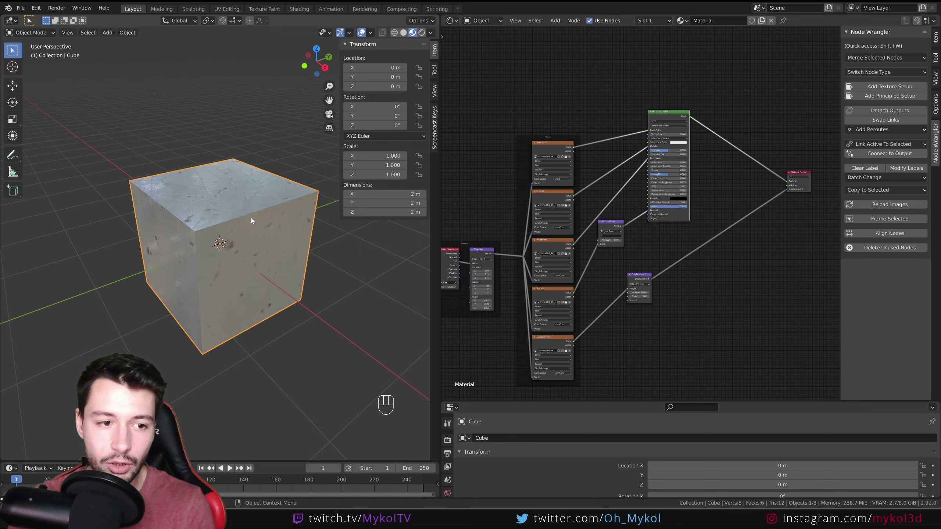
left_click(251, 218)
key("Delete")
key("shift+a")
mouse_move(275, 226)
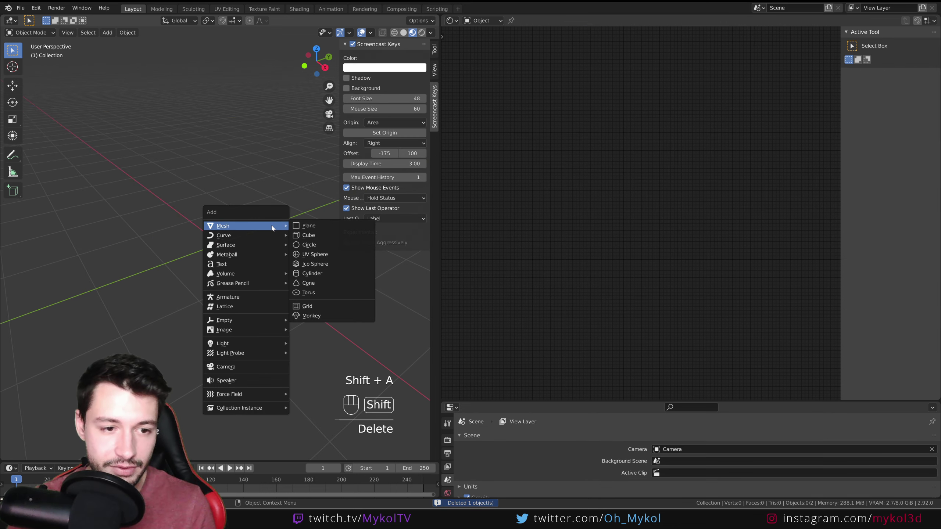
left_click(308, 235)
left_click(710, 20)
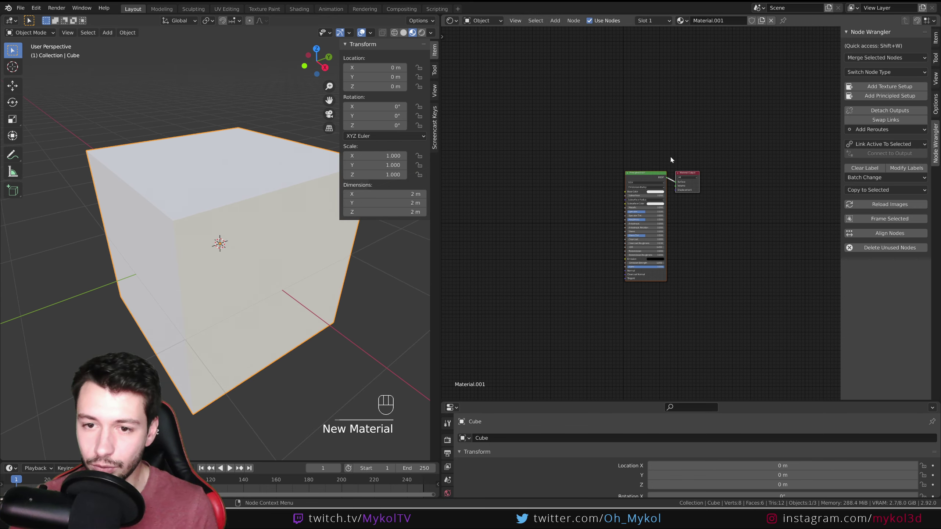
- Delete the Material Output node, and run Connect to Output on the Principled BSDF to create a linked replacement
scroll(670, 155, "up", 3)
left_click_drag(666, 109, 684, 100)
left_click_drag(737, 62, 737, 62)
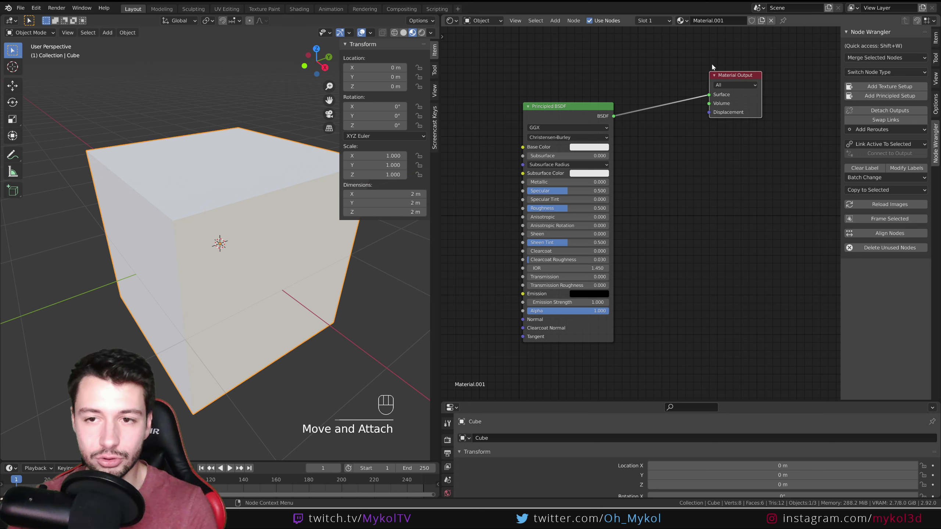
key("Delete")
left_click(589, 105)
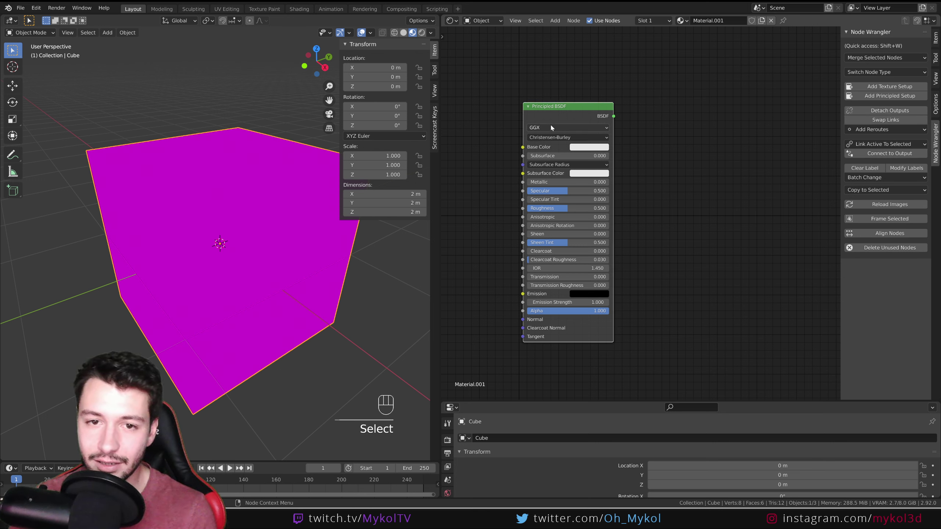
key("o")
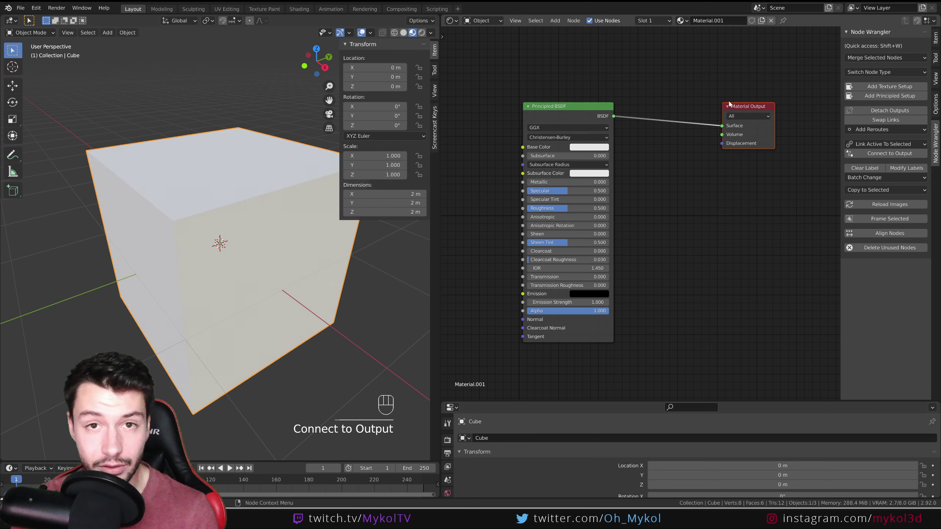
- Break the link into Surface, restore it with Connect to Output on the Principled BSDF, and move the Material Output slightly closer
left_click_drag(723, 126, 648, 128)
left_click(580, 108)
key("o")
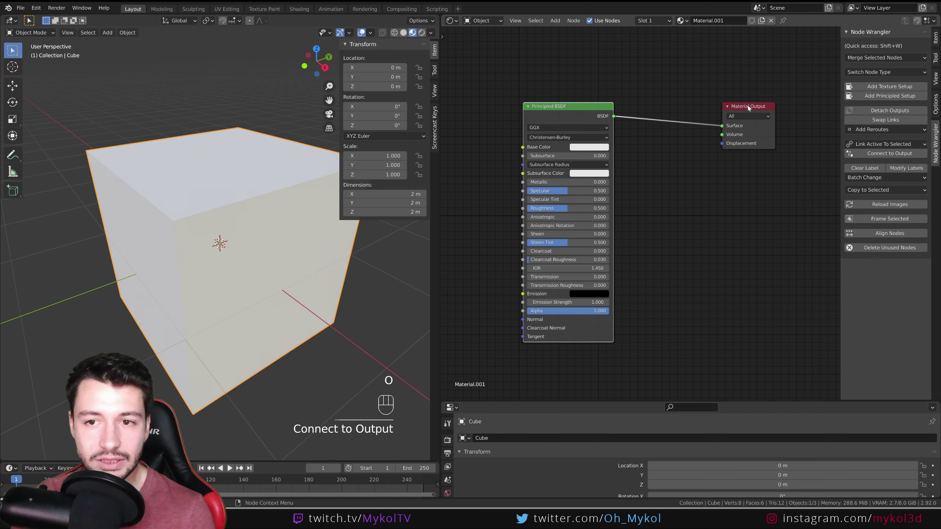
left_click_drag(747, 105, 741, 94)
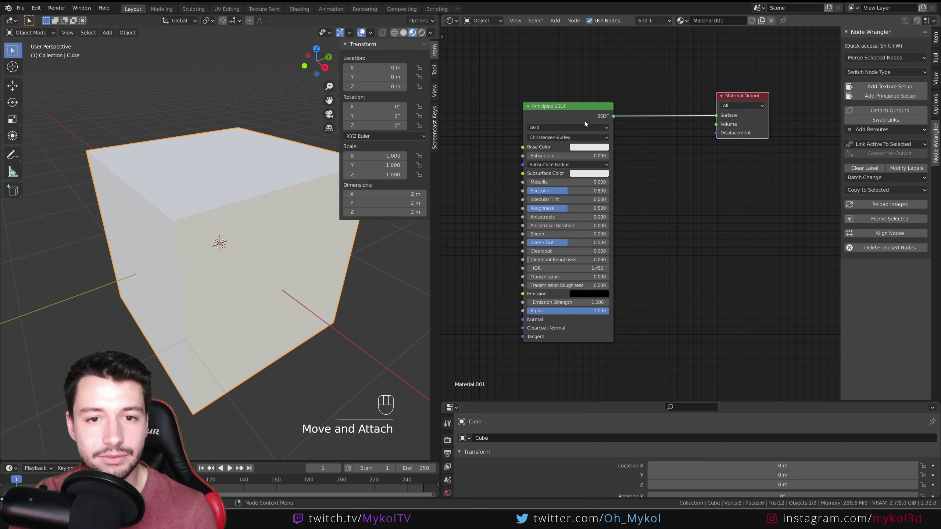
- Move the Principled BSDF slightly closer to the Material Output node
left_click_drag(550, 110, 561, 107)
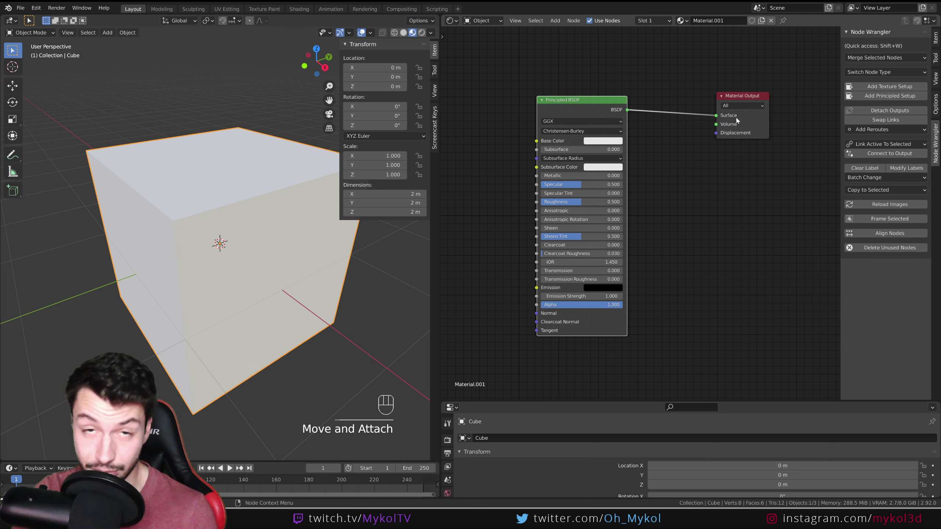
left_click(737, 96)
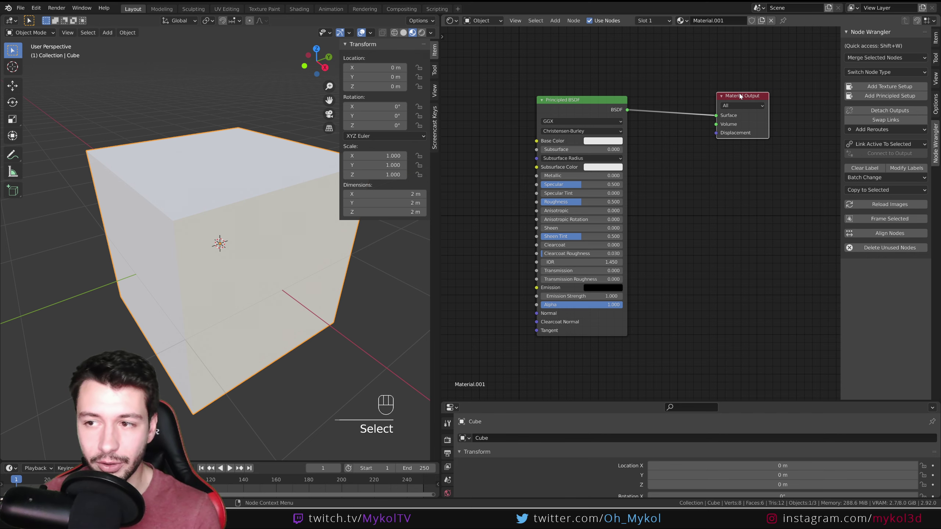
scroll(505, 162, "down", 1)
middle_click_drag(505, 162, 616, 161)
- Add Metal004_4K_Color.jpg from the texture folder as an image node and link its Color output to Base Color
left_click(223, 523)
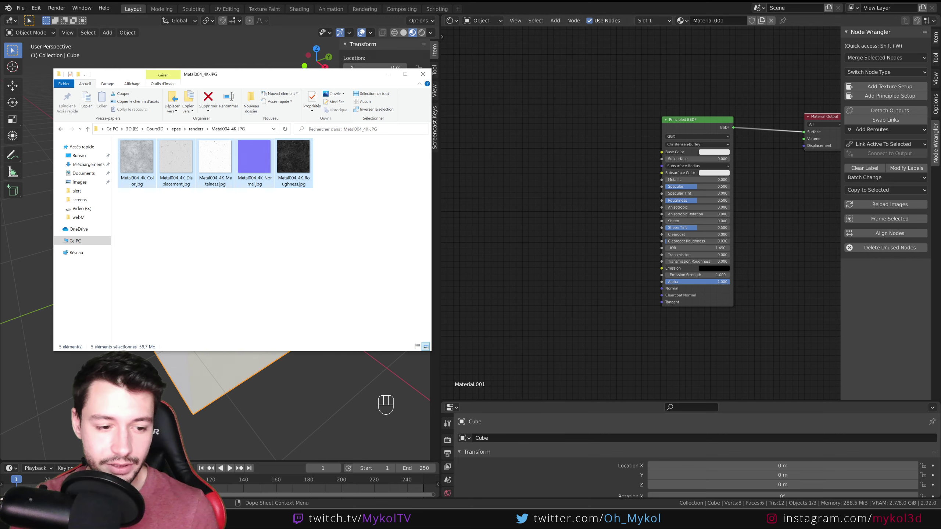
left_click(137, 157)
left_click_drag(137, 158, 493, 131)
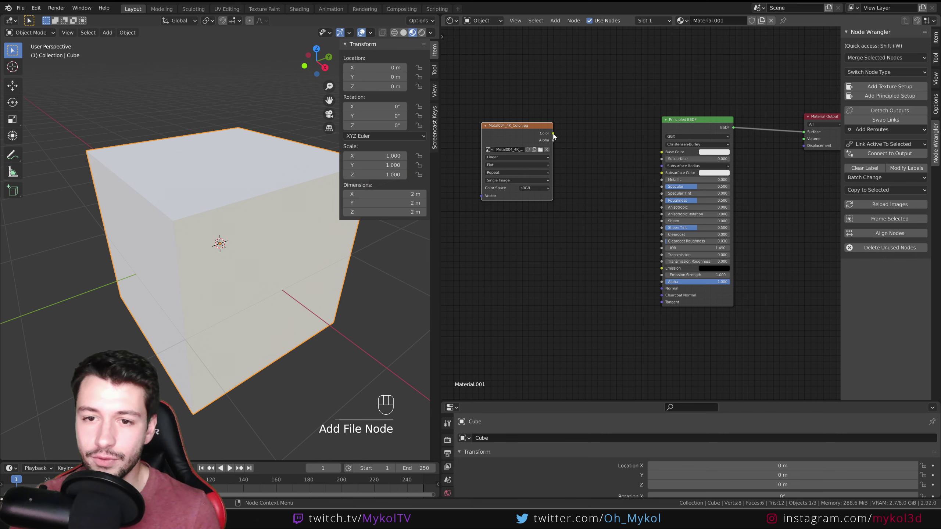
left_click_drag(553, 133, 661, 152)
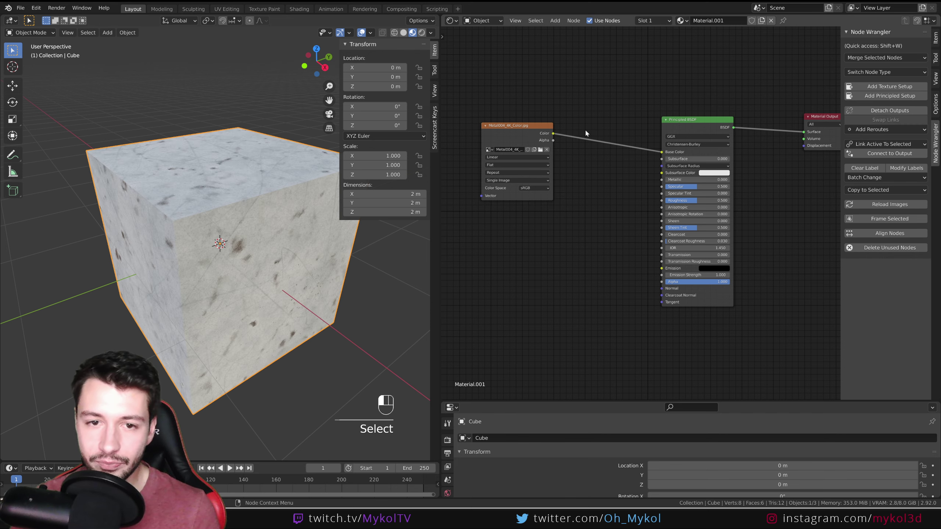
- Move the color texture node closer to the Principled BSDF
left_click_drag(519, 128, 577, 132)
scroll(479, 153, "down", 1)
middle_click_drag(565, 146, 586, 148)
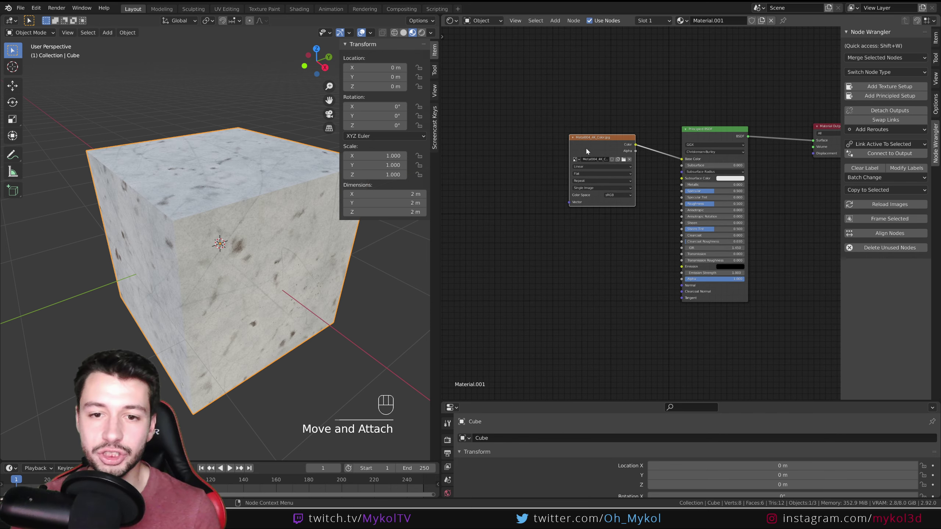
left_click(571, 136)
left_click_drag(569, 135, 573, 134)
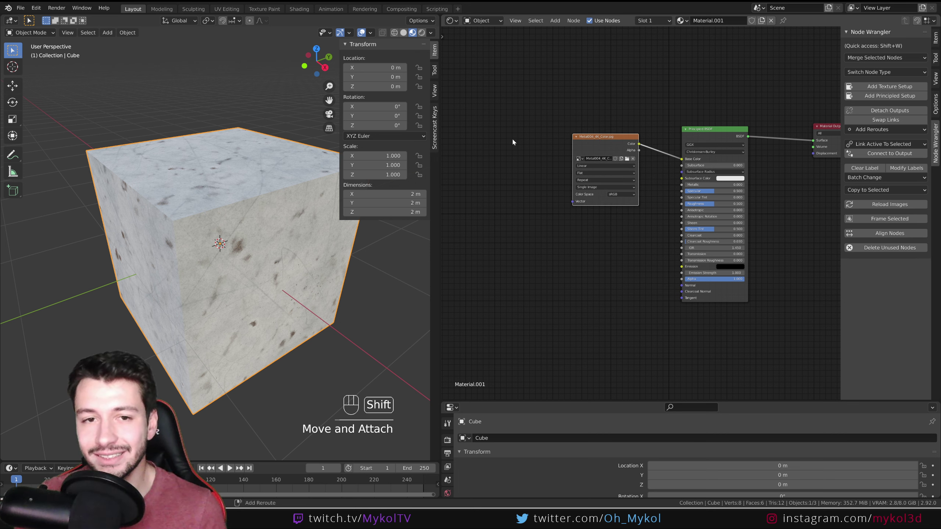
- Add a Mapping node and a Texture Coordinate node manually before the color texture, and delete both again
key("shift+a")
left_click(495, 143)
type("mapp")
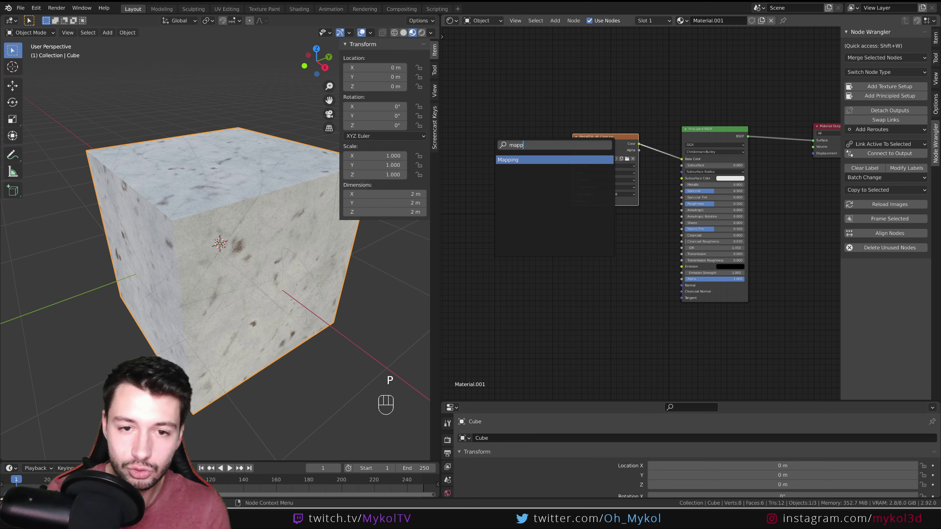
key("Return")
left_click(495, 143)
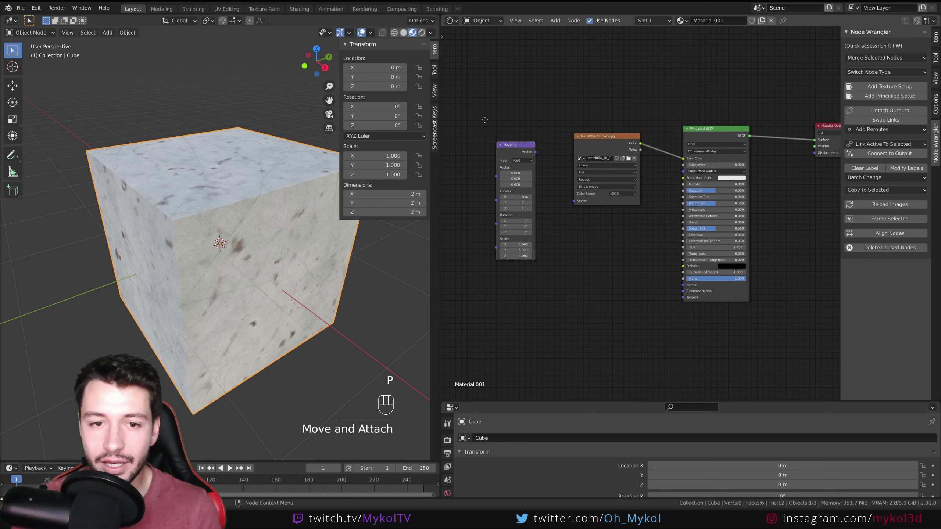
key("shift+a")
left_click(465, 123)
type("tex co")
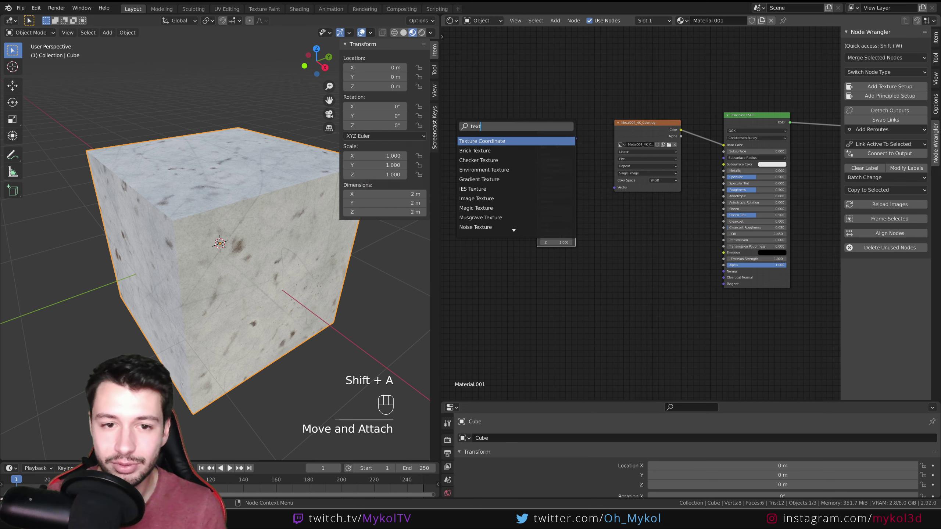
key("Return")
left_click(459, 130)
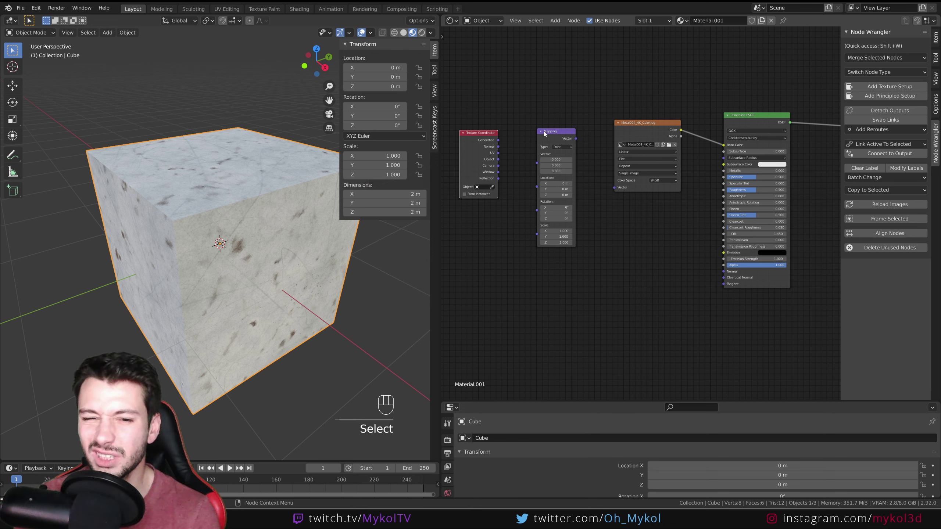
key("Delete")
key("Delete")
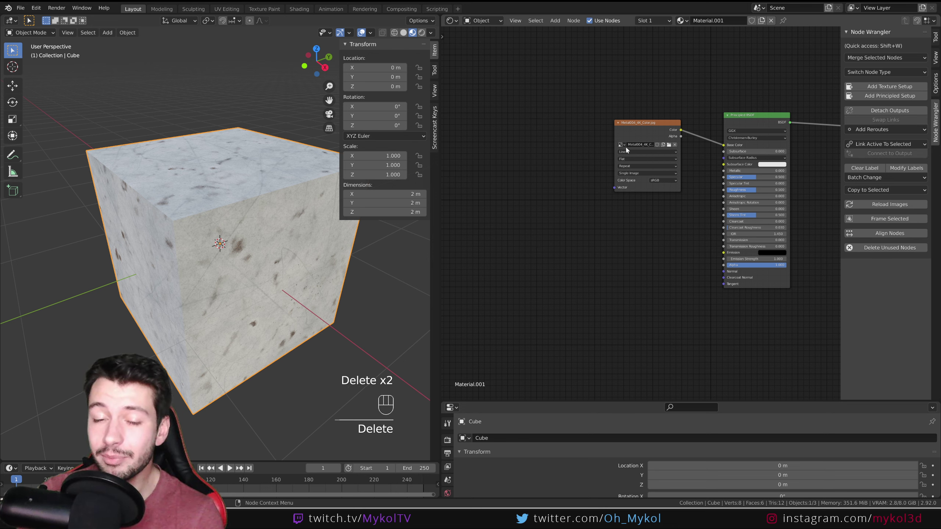
- Run Texture Setup on the color texture node to add linked Mapping and Texture Coordinate nodes, and move those two nodes higher
left_click(644, 122)
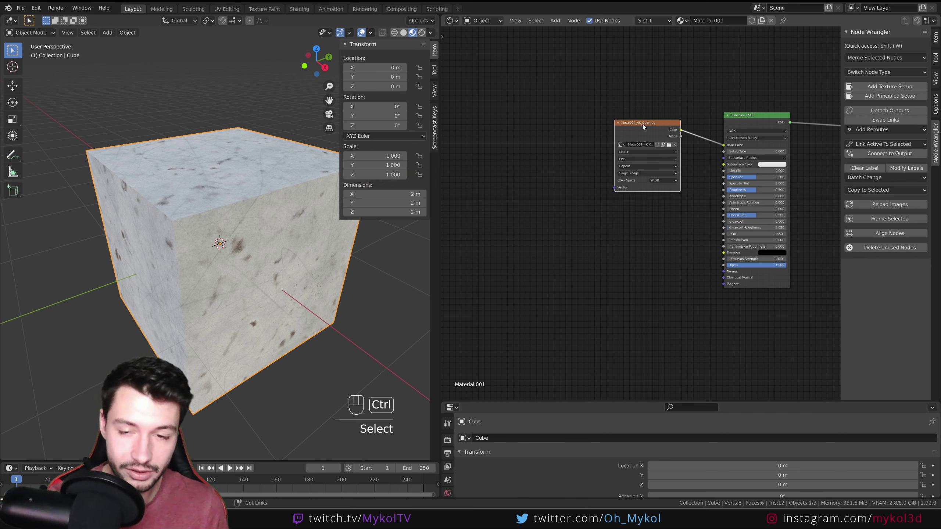
key("ctrl+t")
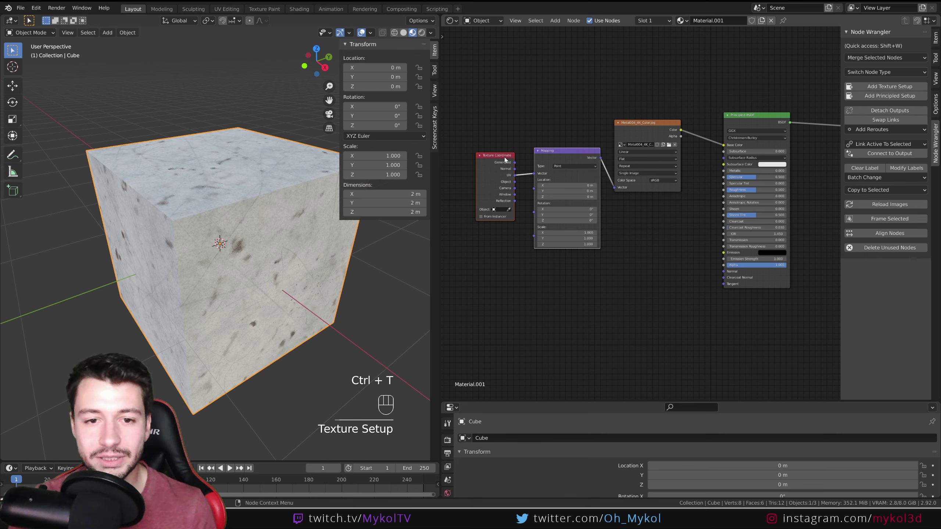
left_click_drag(546, 158, 569, 134)
left_click(542, 112)
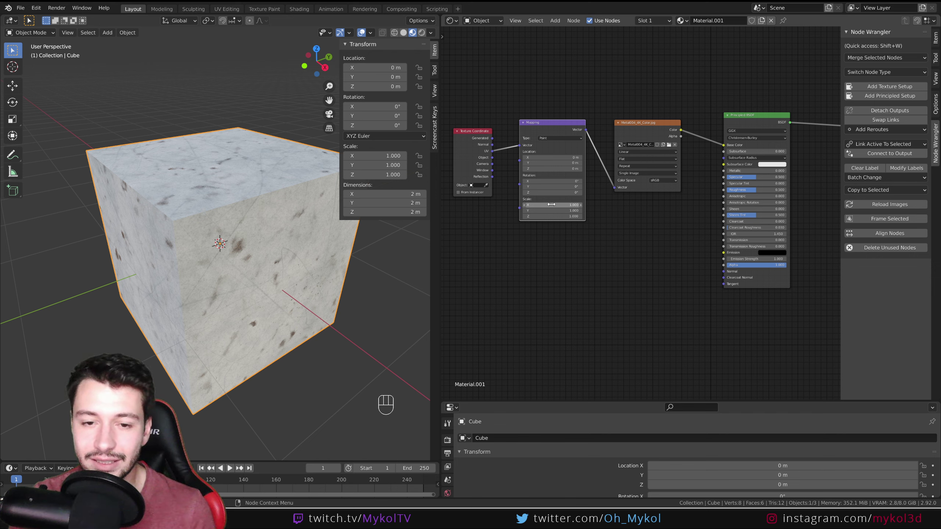
- Try adjusting the Mapping node's transform values, and undo the changes
left_click_drag(552, 205, 570, 157)
key("ctrl+z")
key("ctrl+z")
key("ctrl+z")
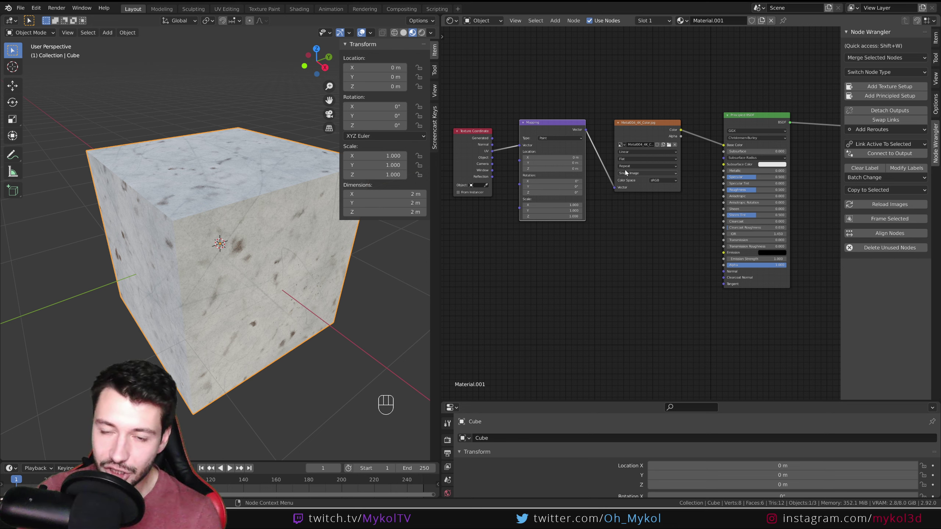
- Move the color texture, Mapping and Texture Coordinate nodes higher to free space below them
left_click_drag(631, 124, 618, 113)
left_click_drag(548, 124, 540, 104)
left_click_drag(467, 137, 466, 121)
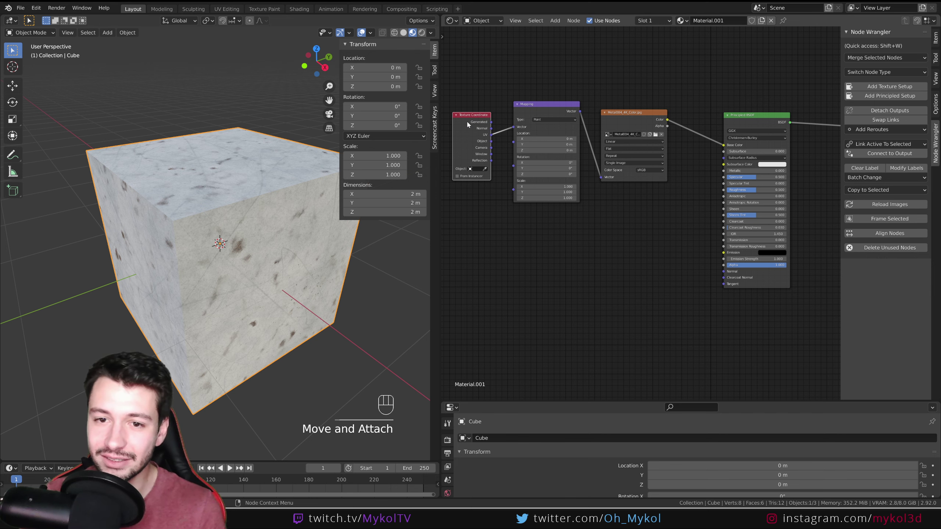
- Add Metal004_4K_Metalness.jpg as an image node below the color texture, link its Color output to Metallic, and move it closer
key("alt+Tab")
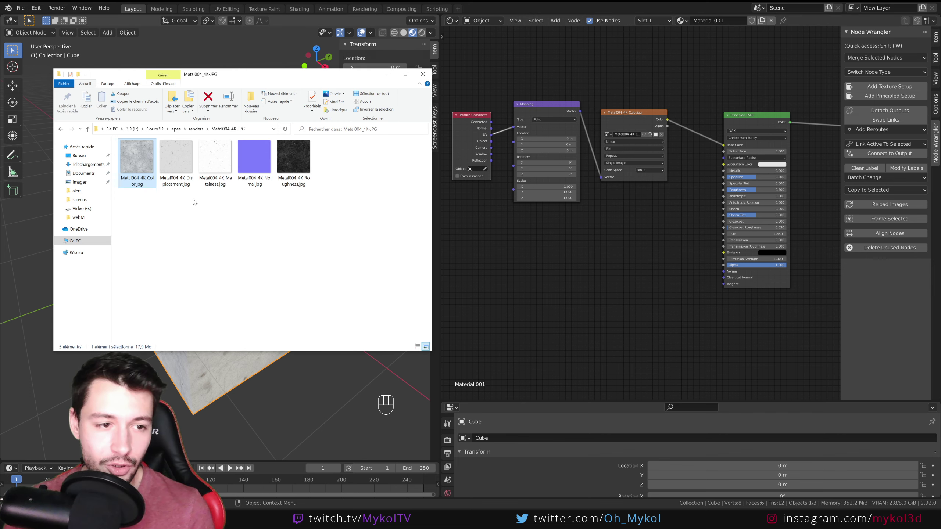
left_click(221, 170)
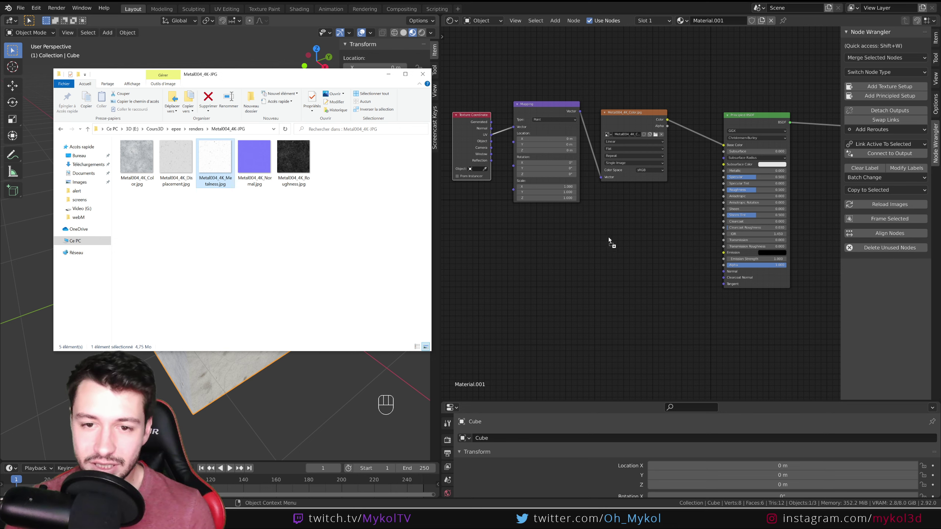
left_click_drag(610, 239, 610, 239)
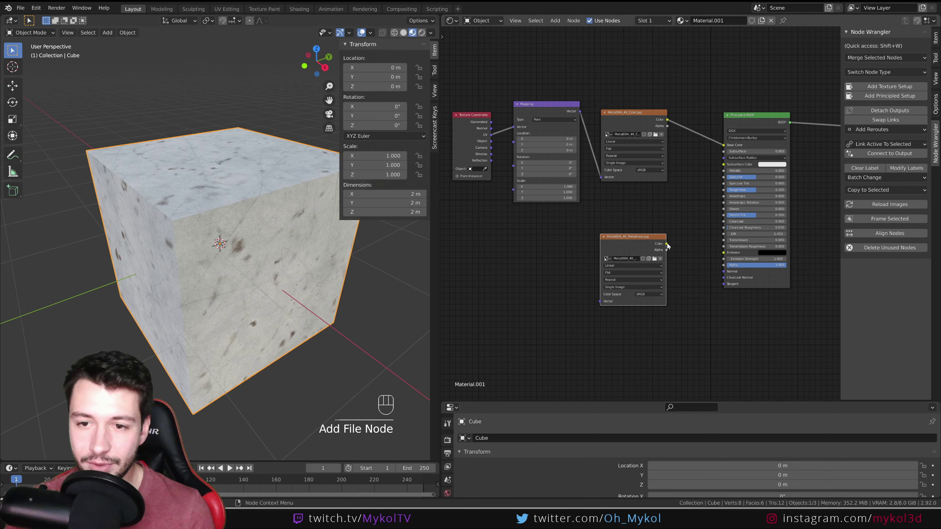
left_click_drag(667, 244, 723, 171)
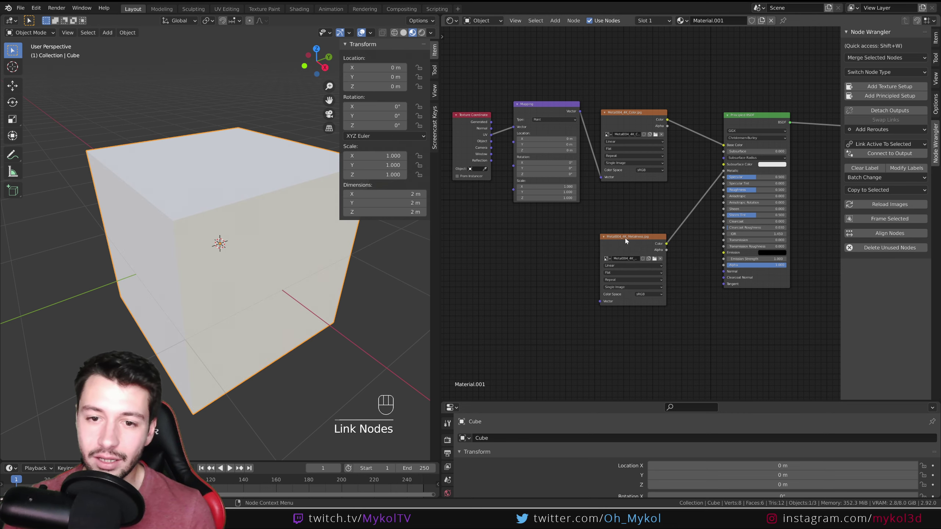
left_click_drag(625, 241, 653, 215)
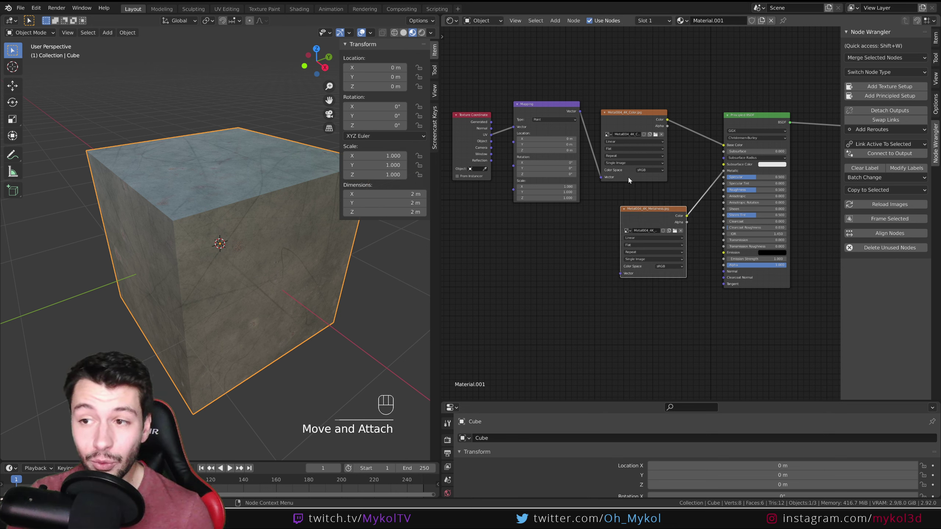
left_click_drag(600, 73, 696, 319)
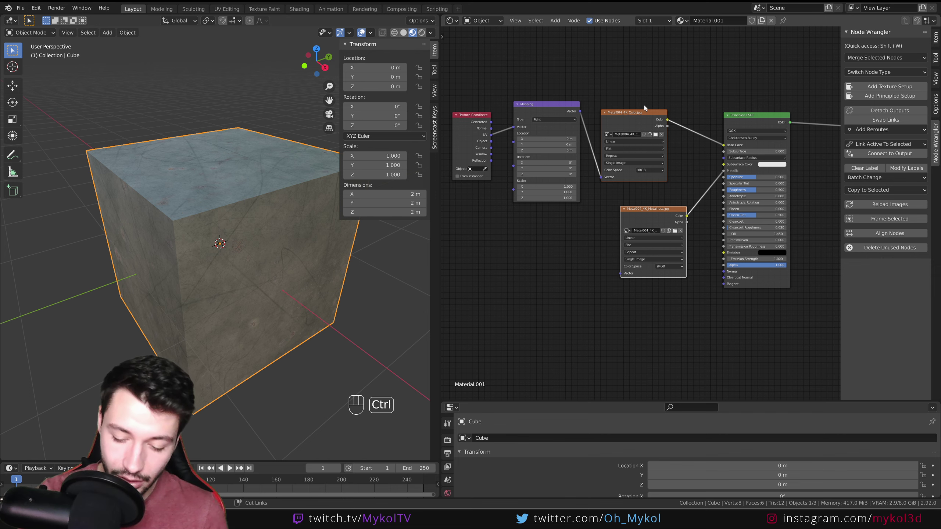
key("ctrl+equal")
key("ctrl+z")
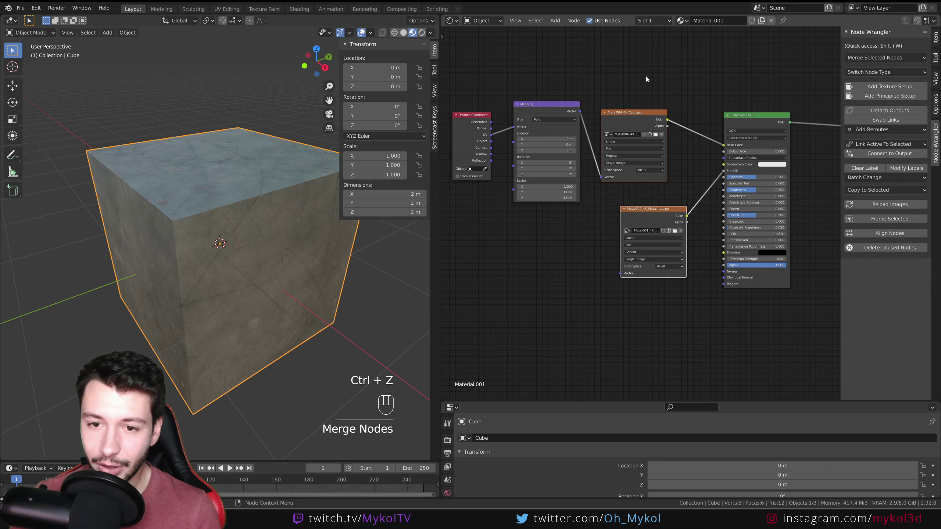
- Run Align Nodes on the color and metalness textures, and move the color texture out of alignment again
middle_click_drag(663, 175, 685, 188)
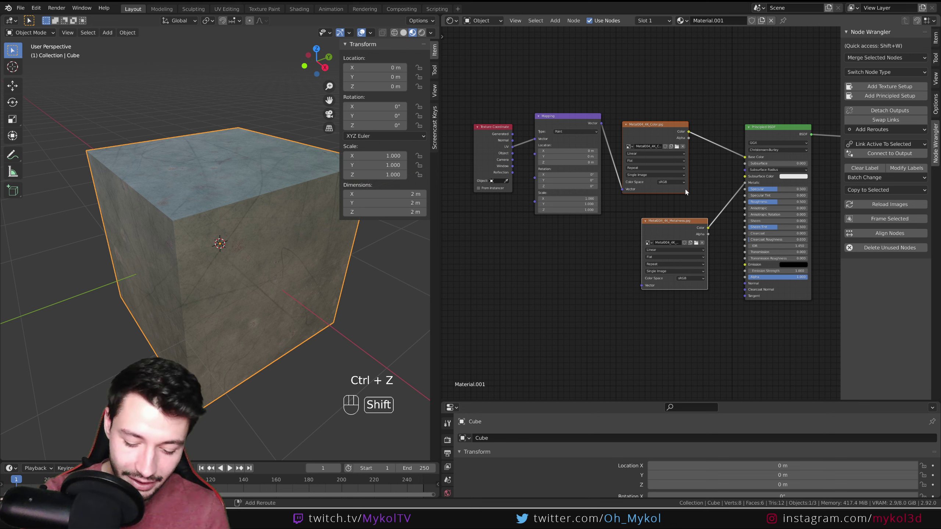
key("shift+equal")
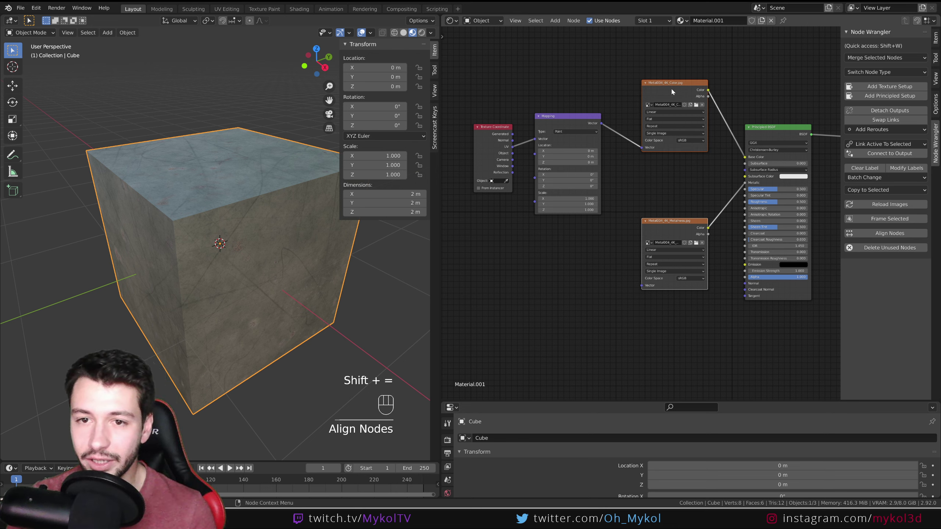
left_click_drag(671, 87, 665, 134)
key("ctrl+z")
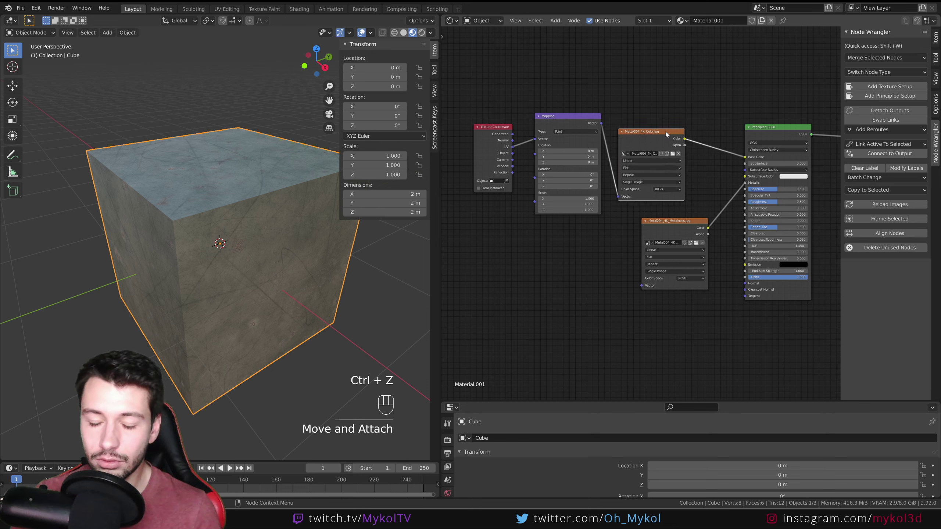
- Select both texture nodes, stack them with Align Nodes, and shift the aligned pair slightly
left_click(660, 223, "shift")
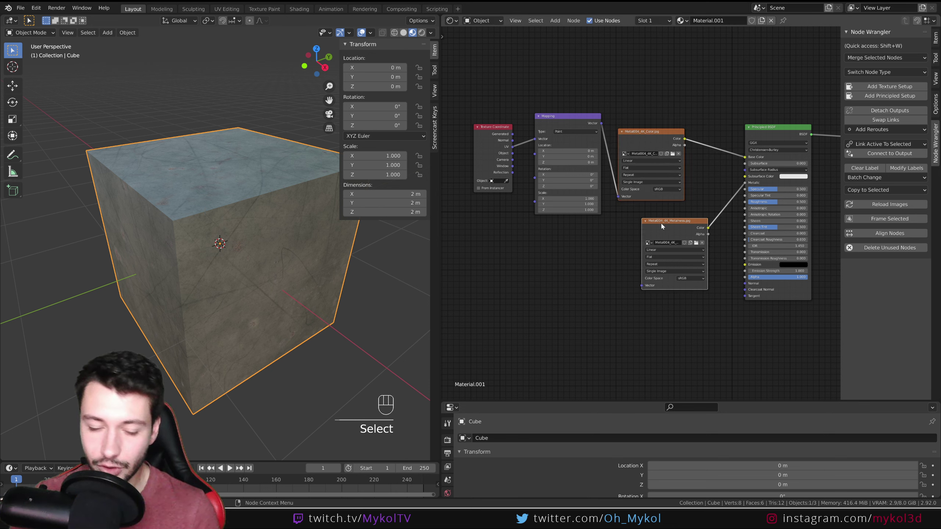
key("shift+equal")
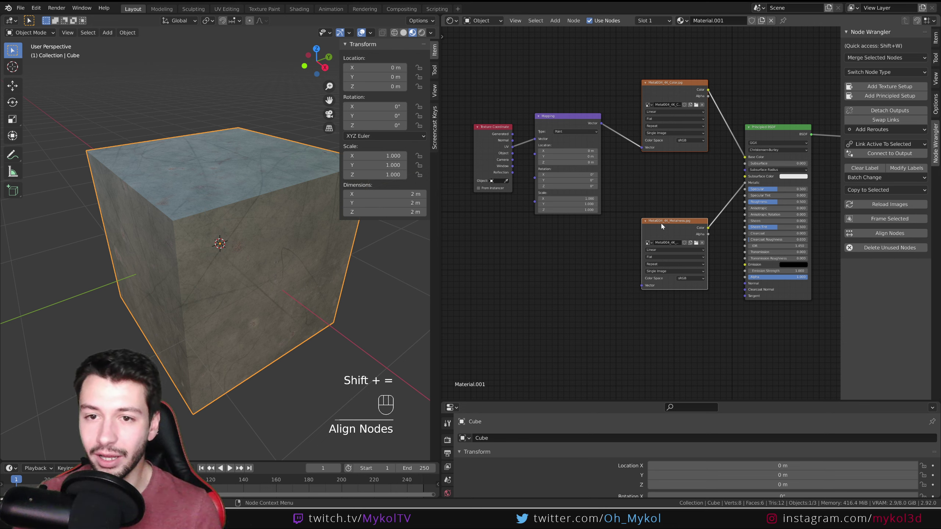
left_click_drag(661, 89, 656, 94)
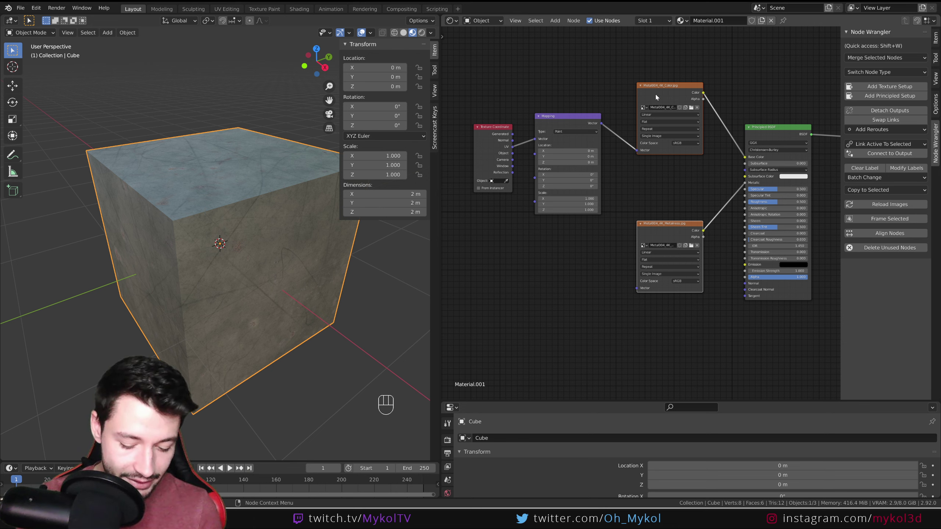
- Frame the selected color and metalness texture nodes together, and move the frame slightly lower
key("shift+p")
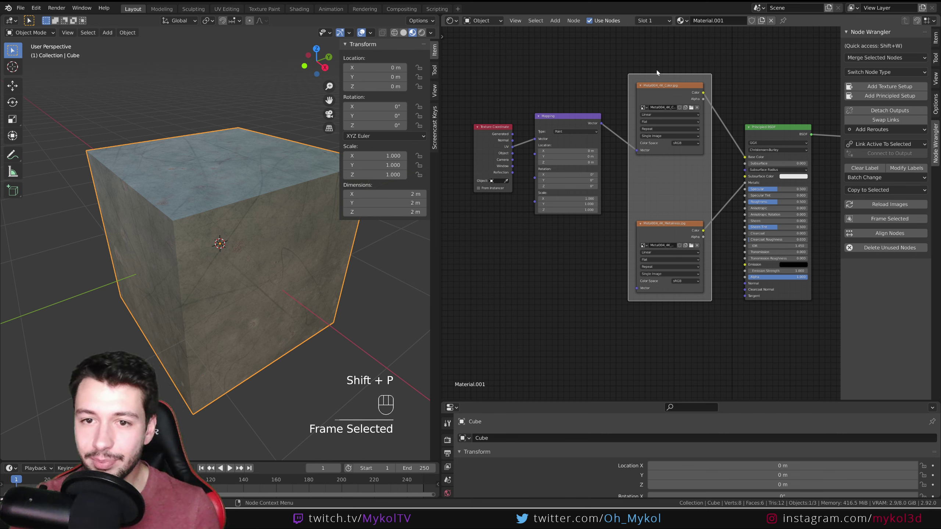
left_click_drag(664, 163, 660, 199)
- Move the color texture node inside the frame, and realign it with the metalness texture using Align Nodes
mouse_move(667, 123)
left_mouse_down()
mouse_move(663, 98)
mouse_move(636, 101)
mouse_move(618, 171)
mouse_move(630, 118)
mouse_move(680, 110)
mouse_move(578, 122)
mouse_move(656, 136)
left_mouse_up()
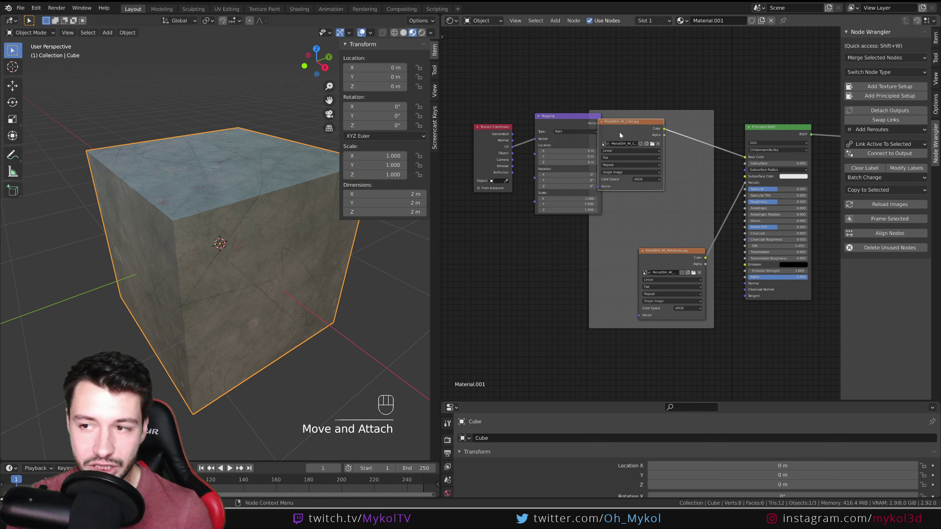
left_click(670, 252, "shift")
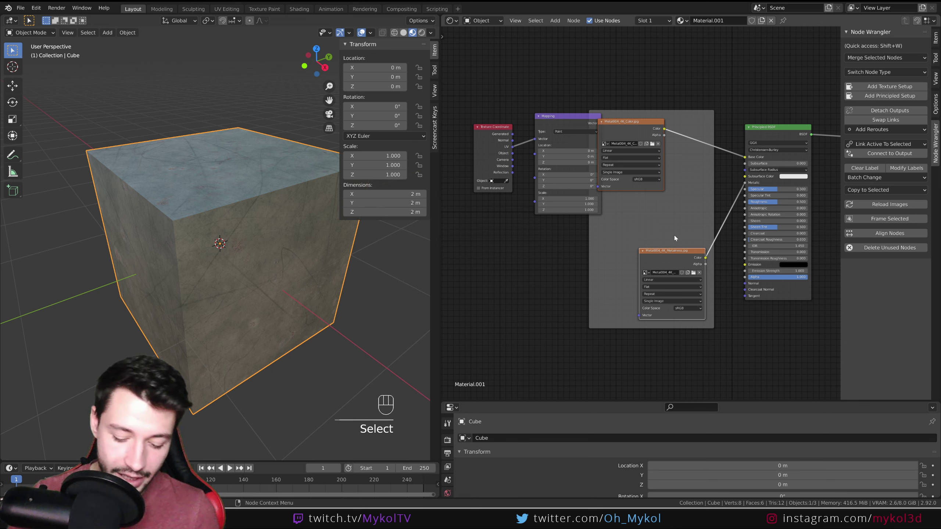
key("shift+equal")
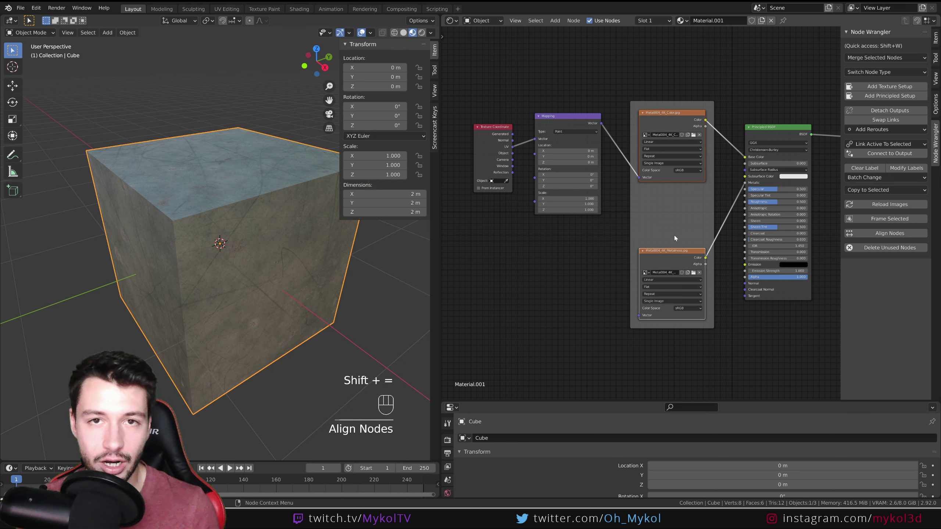
- Label the frame around the color and metalness texture nodes "Textures"
left_click(660, 105)
right_click(660, 105)
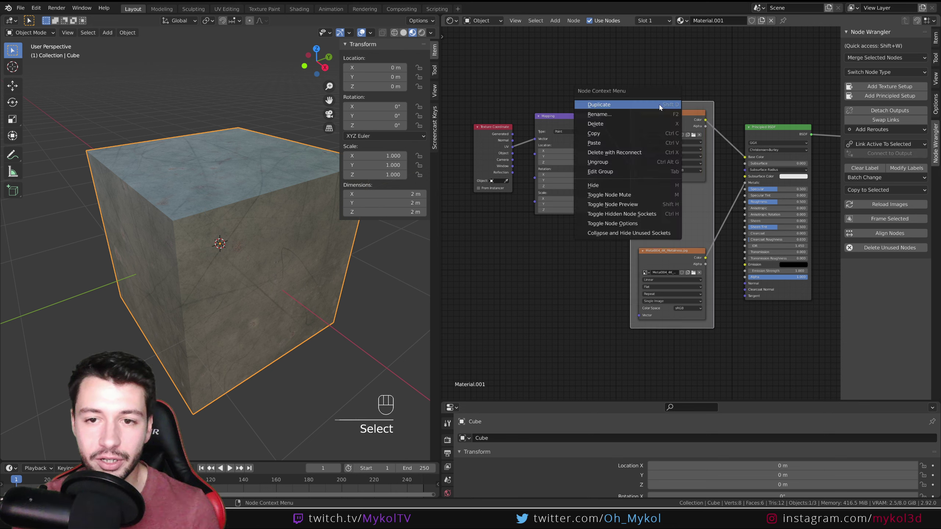
left_click(632, 115)
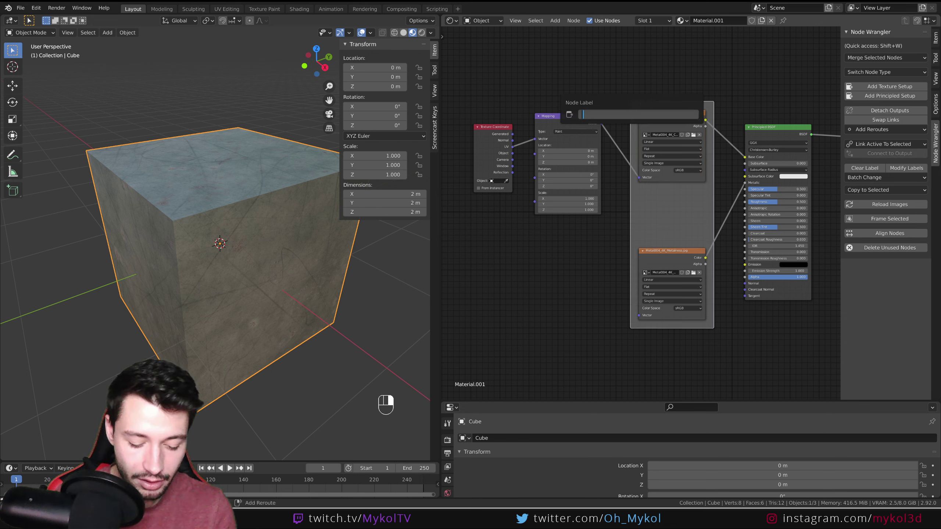
type("Textures")
key("Return")
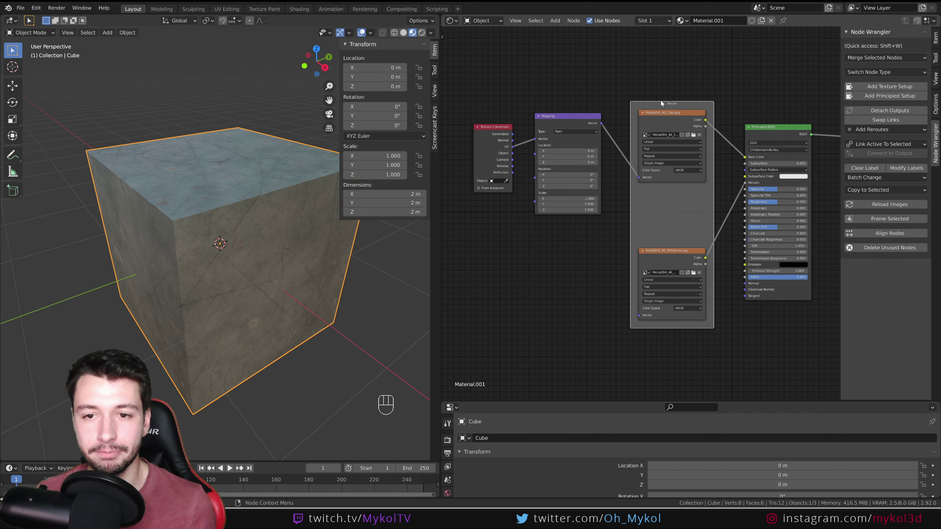
- Move the Principled BSDF and Material Output nodes together further right, away from the texture frame
middle_click_drag(766, 100, 663, 111)
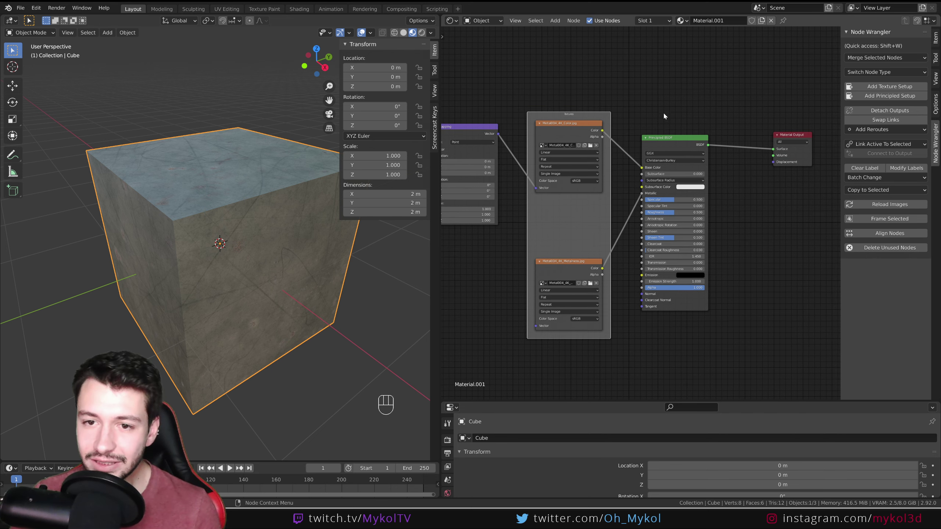
left_click_drag(662, 97, 832, 302)
key("g")
left_click(626, 143)
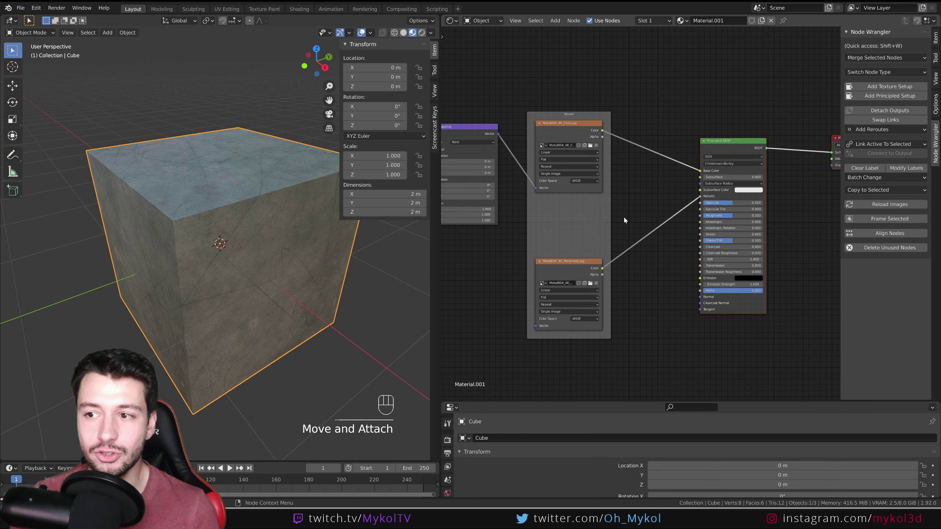
- Add a reroute to the color texture's Base Color link and another to the metalness texture's Metallic link
scroll(626, 211, "down", 1)
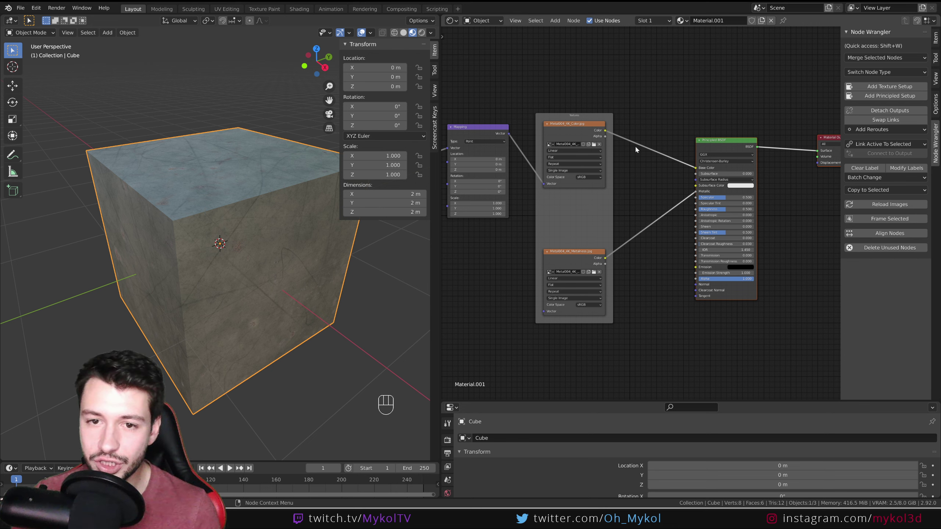
mouse_move(651, 152)
right_mouse_down("shift")
mouse_move(669, 125)
mouse_move(666, 174)
right_mouse_up("shift")
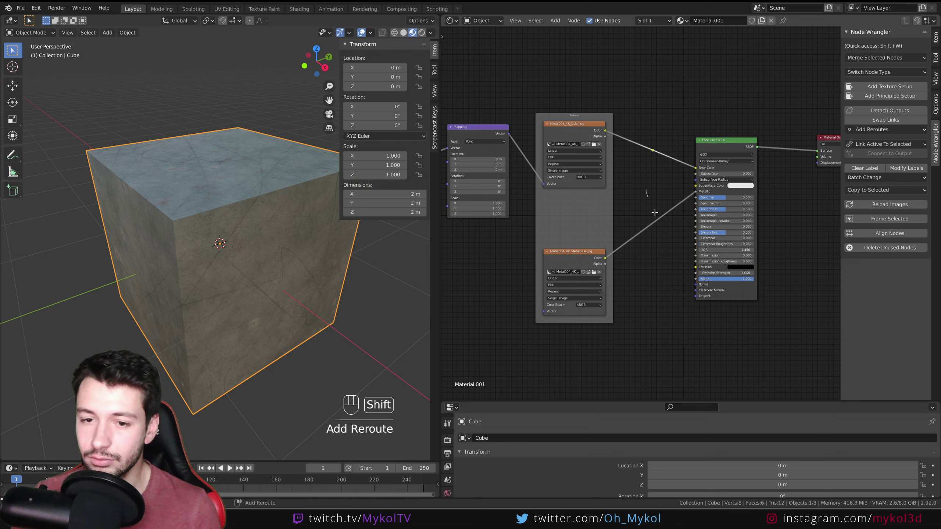
right_click_drag(653, 212, 669, 215, "shift")
left_click(662, 230)
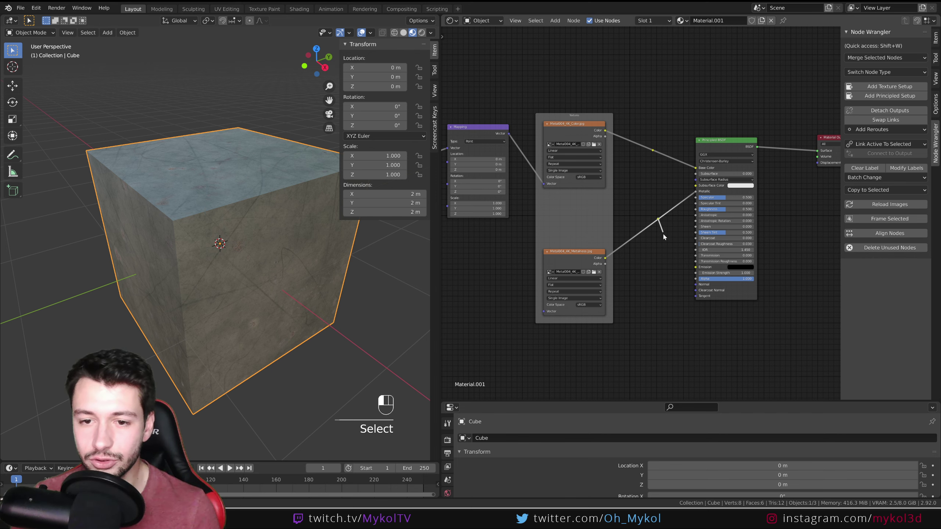
left_click_drag(658, 219, 655, 224)
scroll(658, 225, "up", 2)
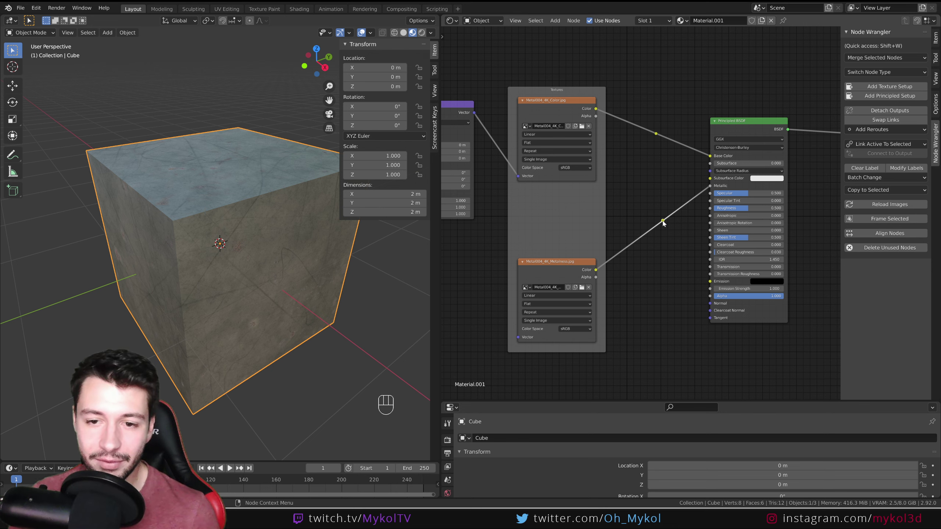
- Link the reroute on the metalness link to the Roughness input of the Principled BSDF
left_click(666, 225)
right_click(666, 227)
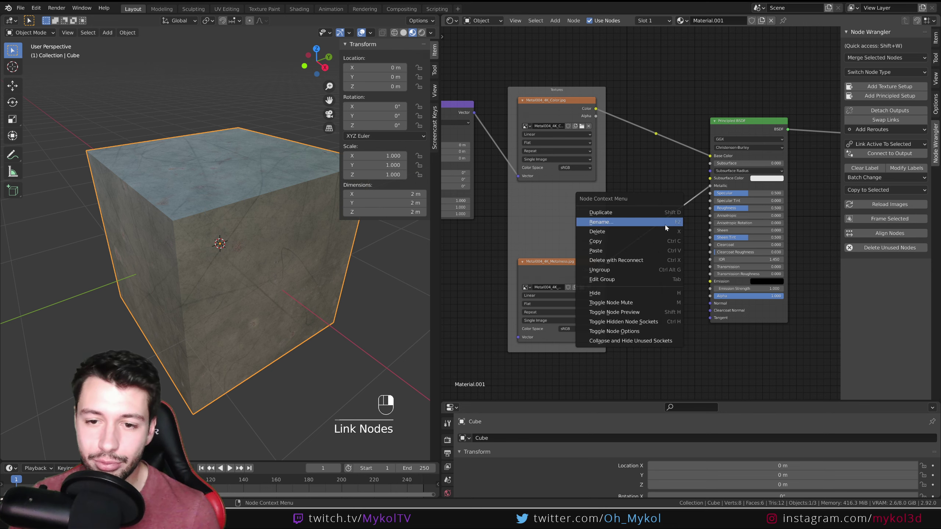
key("Escape")
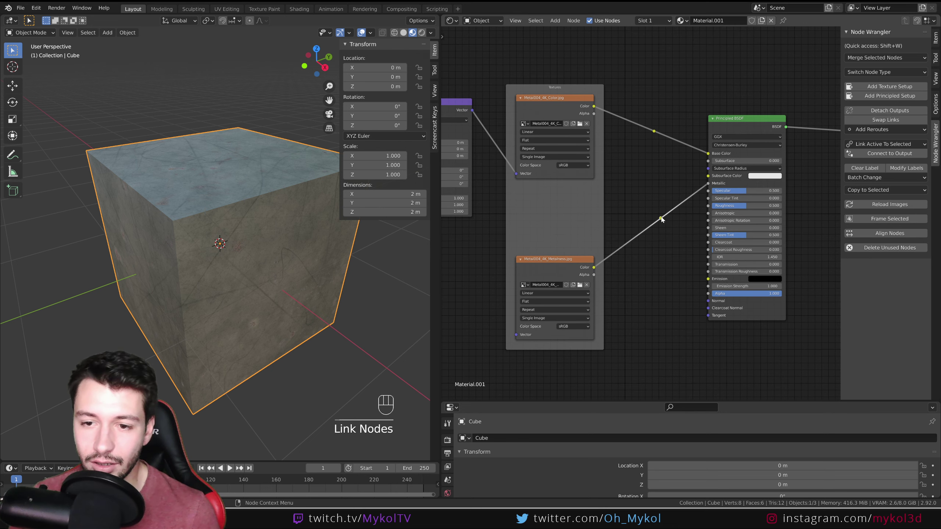
left_click_drag(662, 219, 676, 247)
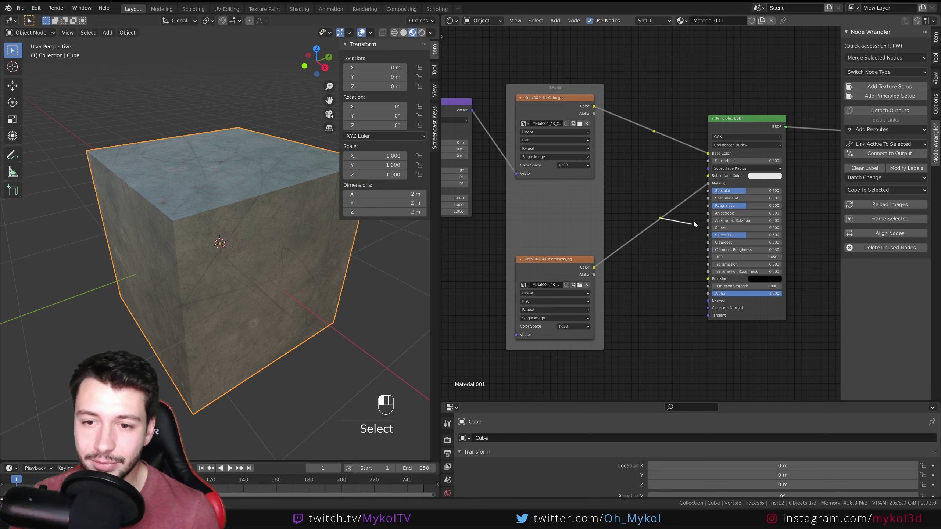
left_click_drag(700, 207, 703, 206)
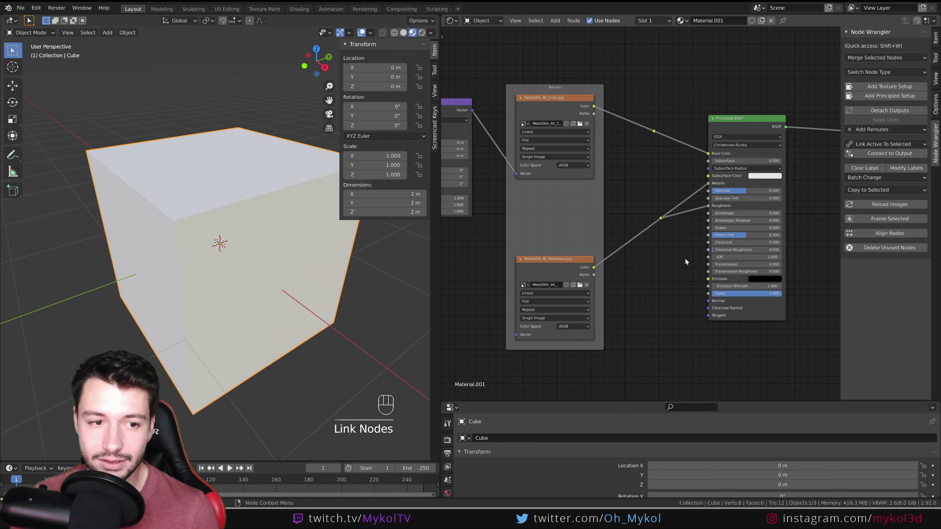
- Insert an Invert node into the link between the metalness reroute and Roughness, and place it below the Metallic link
key("shift+a")
type("in")
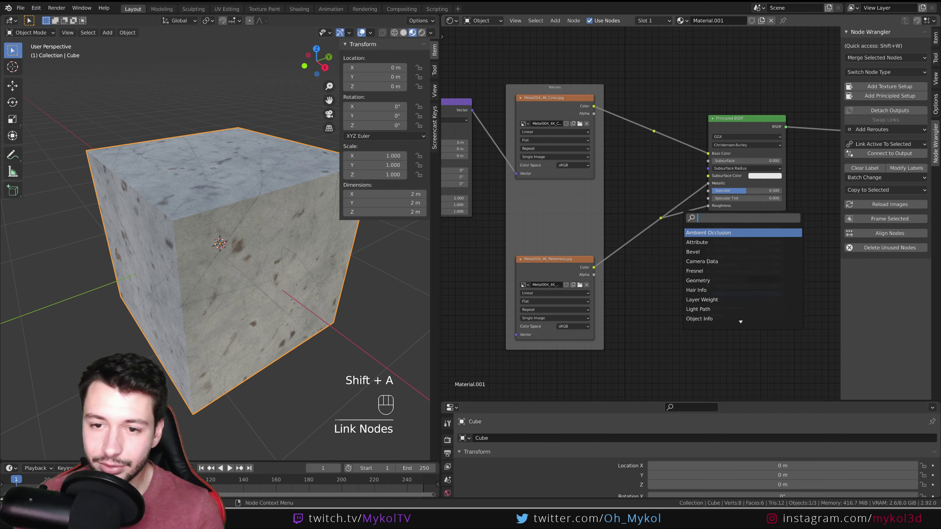
type("vert")
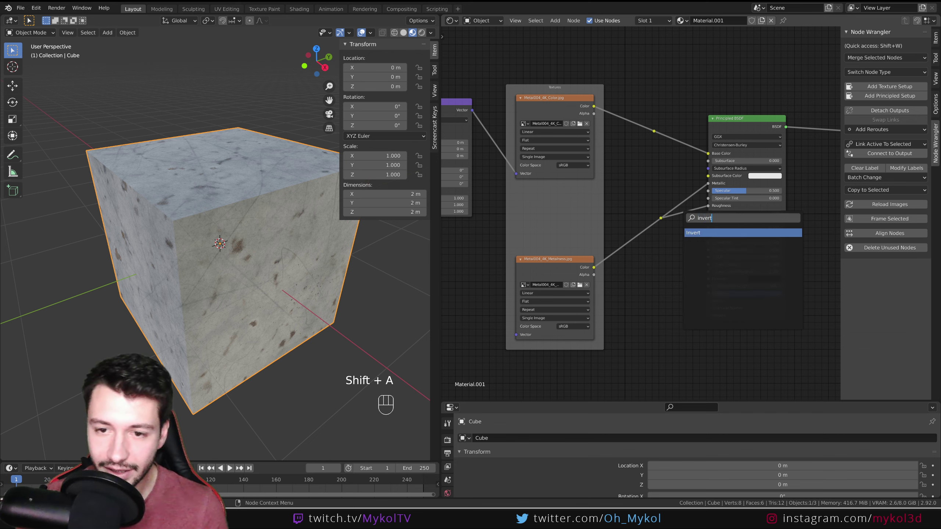
left_click(699, 231)
left_click(703, 223)
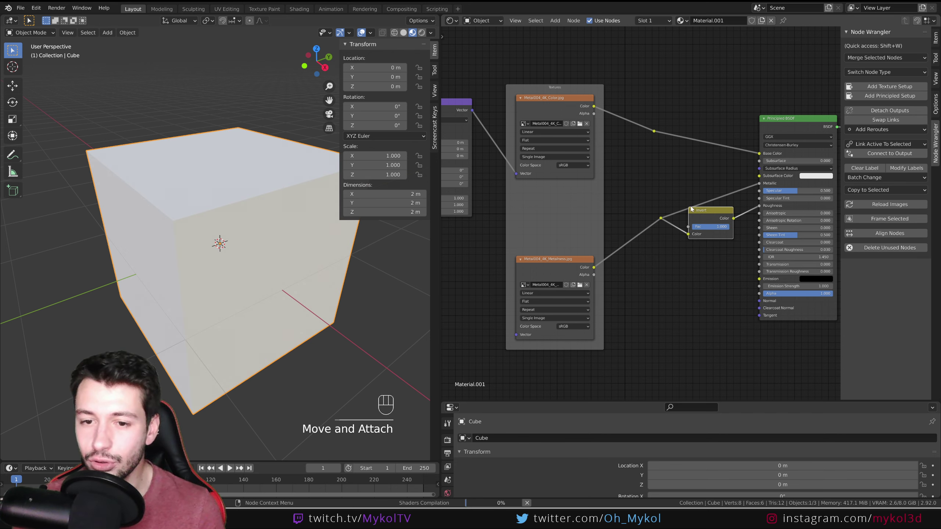
left_click_drag(716, 215, 715, 258)
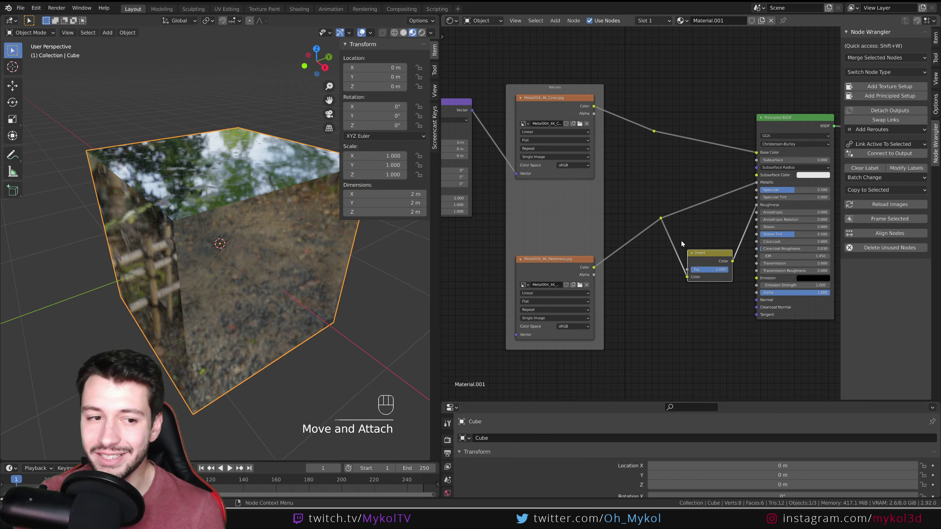
- Move the Invert node slightly up and left so it sits just below the metalness reroute
middle_click_drag(184, 276, 266, 284)
scroll(233, 265, "up", 3)
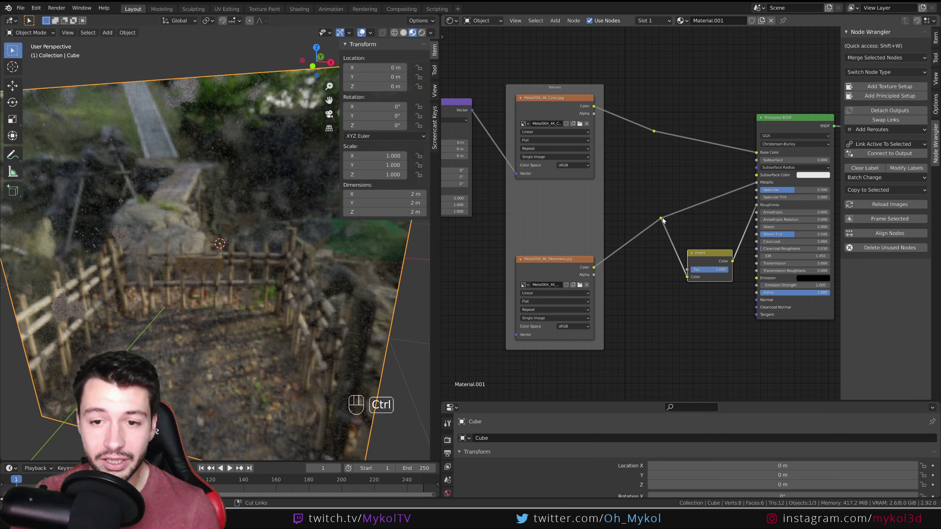
left_click(757, 206)
mouse_move(756, 206)
left_mouse_down()
mouse_move(743, 237)
mouse_move(757, 206)
left_mouse_up()
left_click(757, 206)
left_click_drag(722, 256, 700, 249)
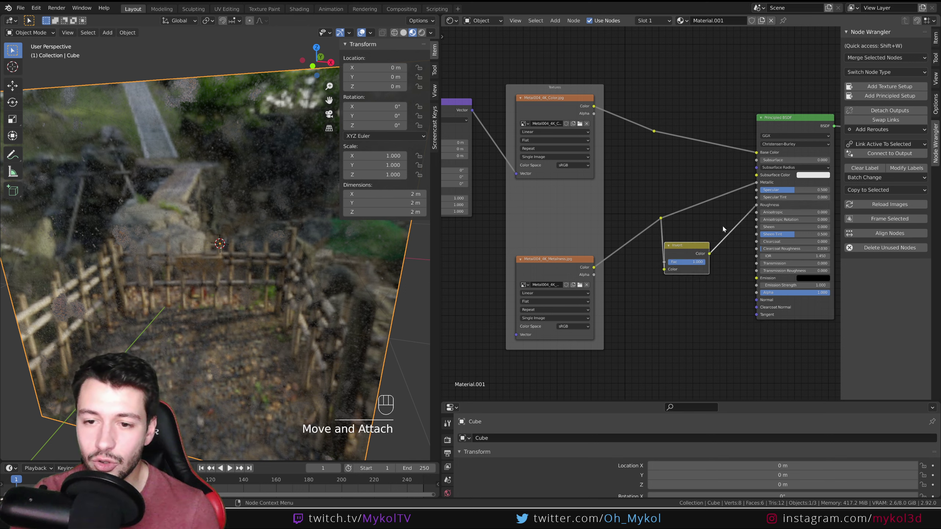
- Demonstrate Cut Links on the link from Invert to Roughness, undoing the cut each time
right_click_drag(720, 211, 739, 269, "ctrl")
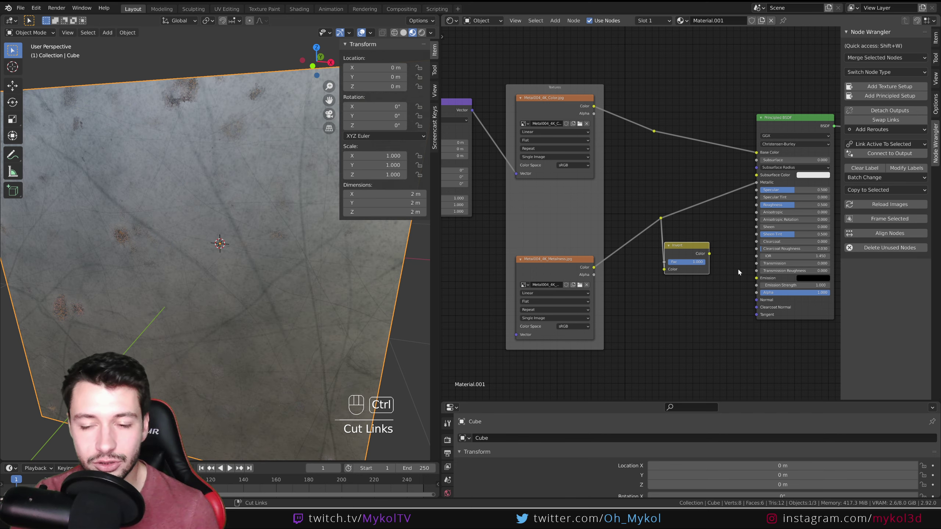
key("ctrl+z")
right_click_drag(730, 232, 720, 183, "ctrl")
key("ctrl+z")
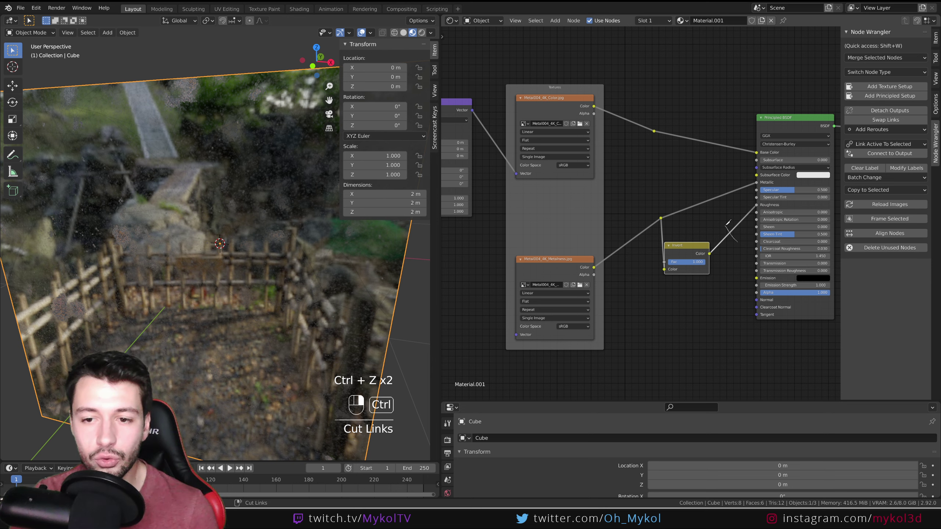
key("ctrl")
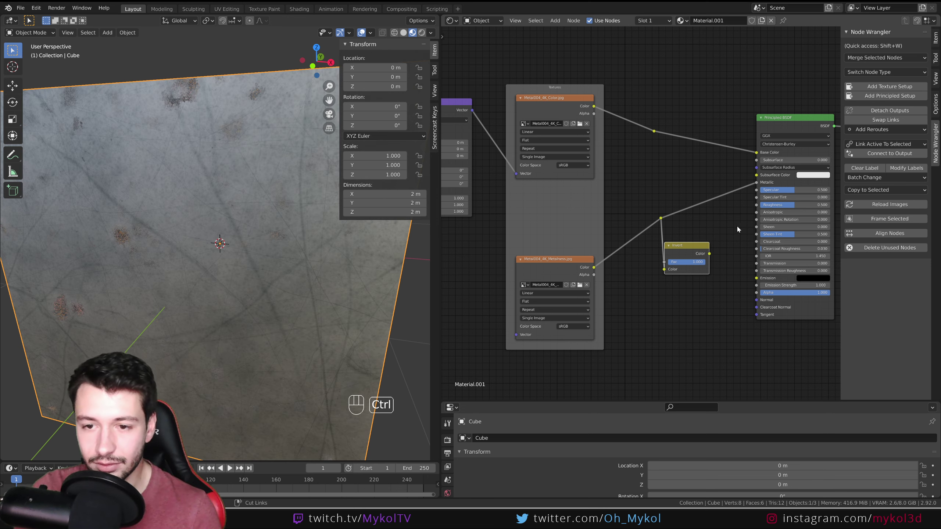
key("ctrl+z")
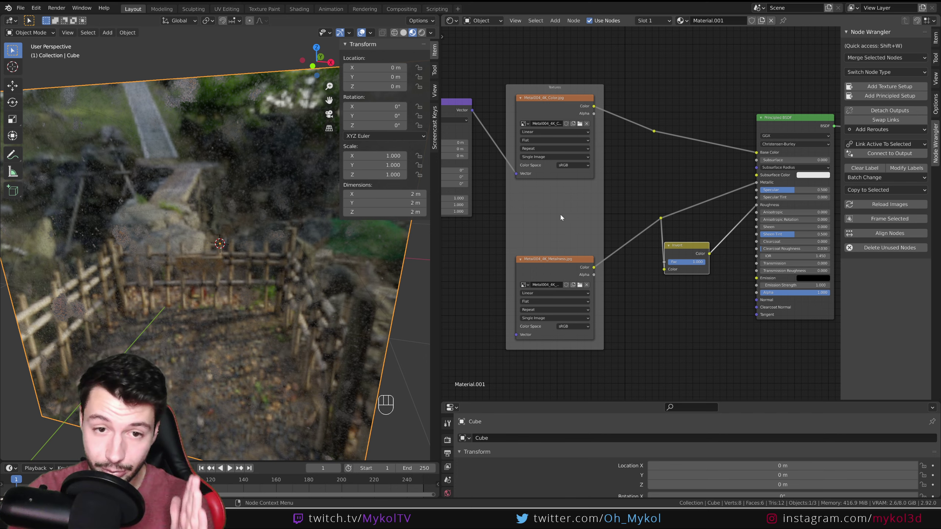
- Disconnect the Mapping node from the color texture, and relink them with a Node Wrangler lazy connection between the nodes
middle_click_drag(539, 210, 639, 224)
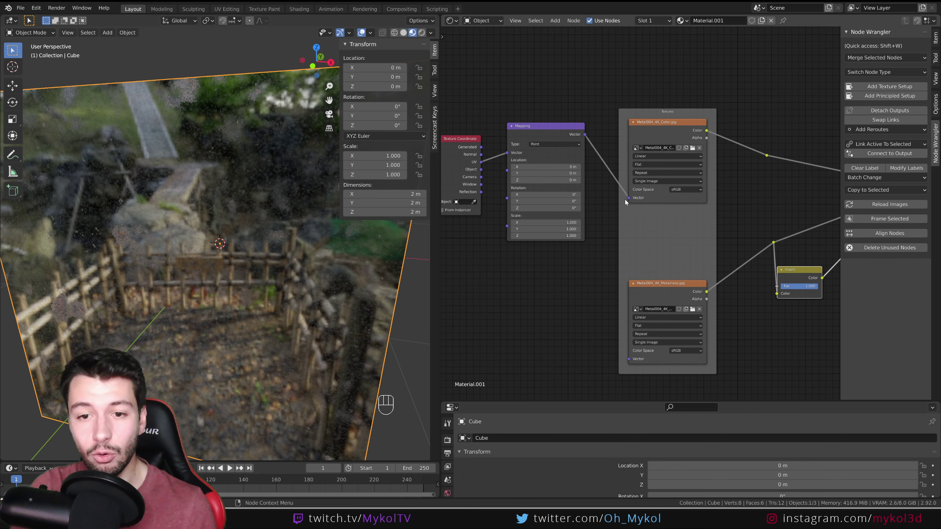
left_click_drag(628, 199, 602, 150)
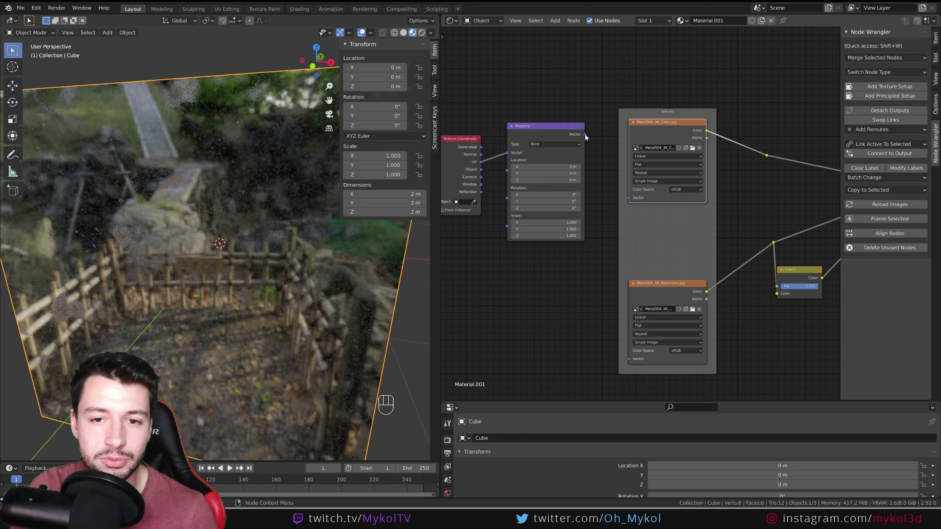
mouse_move(585, 134)
left_mouse_down()
mouse_move(628, 200)
mouse_move(628, 139)
mouse_move(634, 207)
mouse_move(589, 137)
left_mouse_up()
scroll(587, 133, "up", 2)
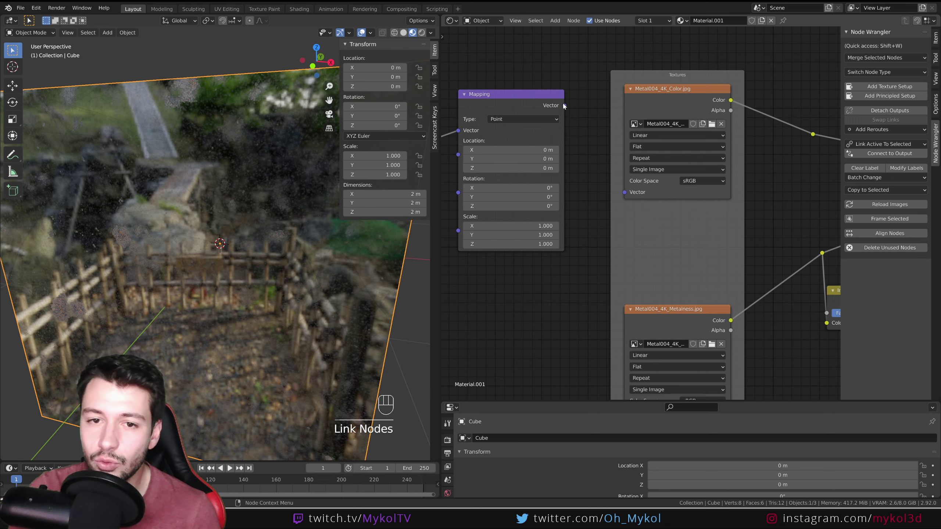
left_click_drag(566, 107, 590, 161)
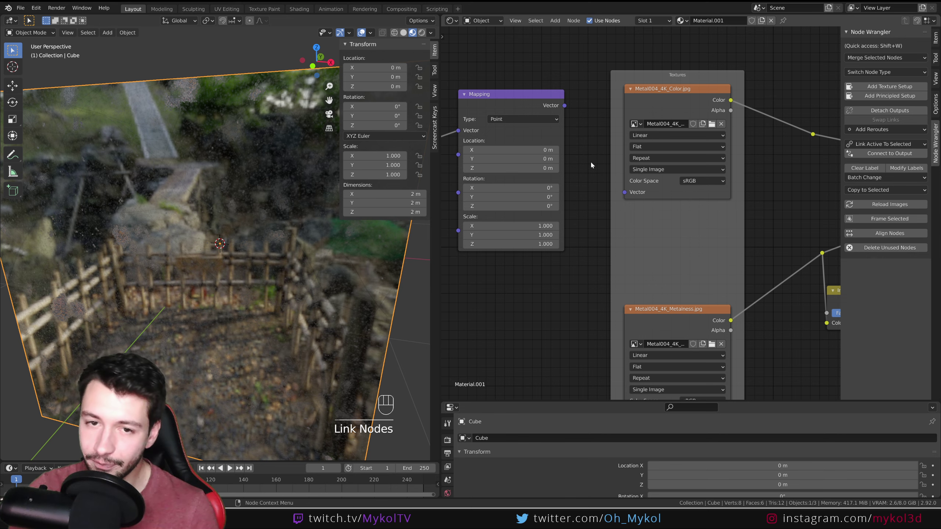
scroll(591, 160, "down", 3)
right_click_drag(580, 172, 644, 200, "alt")
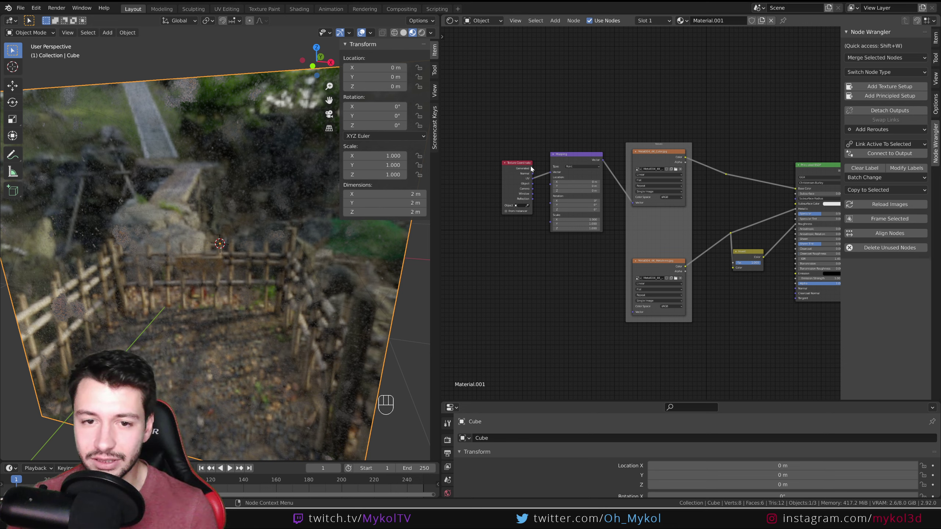
- Shift the Texture Coordinate and Mapping nodes left, and remove the Mapping link to the color texture
left_click_drag(526, 169, 503, 170)
left_click_drag(586, 160, 569, 161)
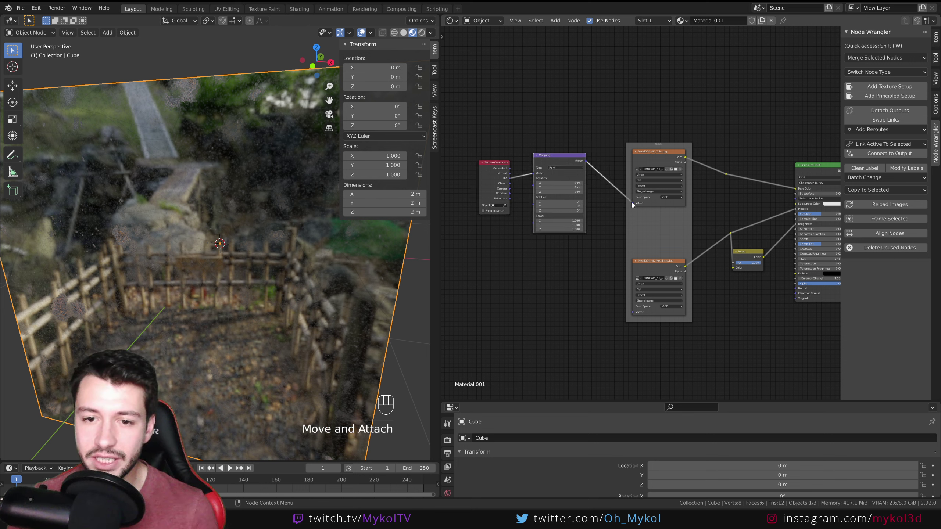
left_click_drag(632, 203, 618, 193)
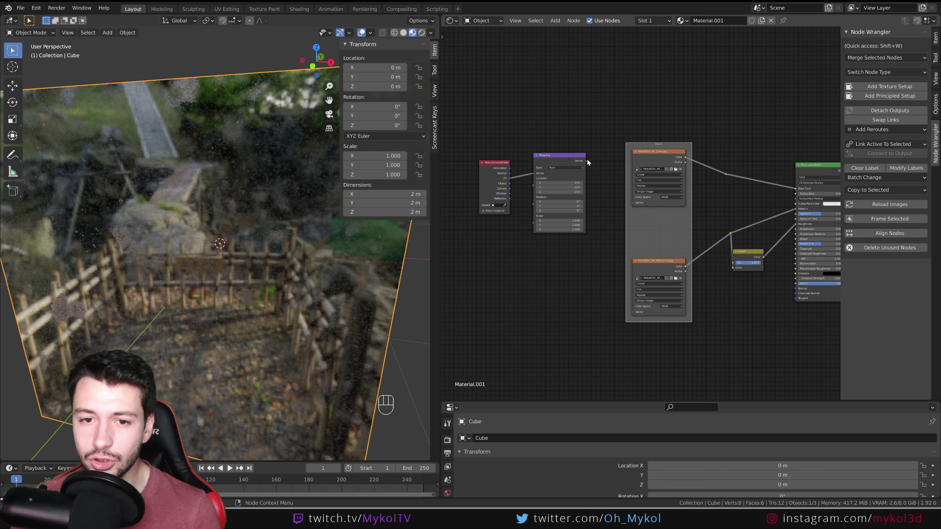
left_click_drag(587, 162, 632, 203)
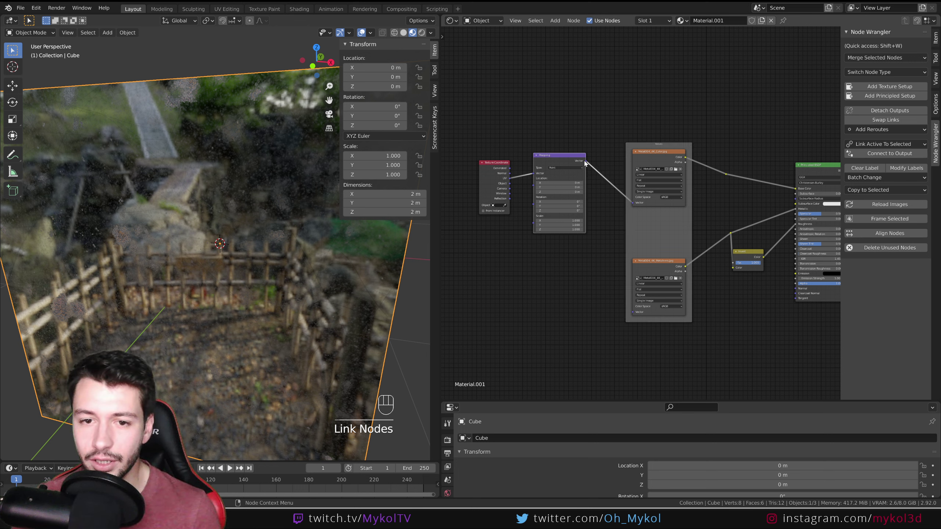
left_click_drag(584, 163, 604, 241)
left_click_drag(631, 203, 625, 209)
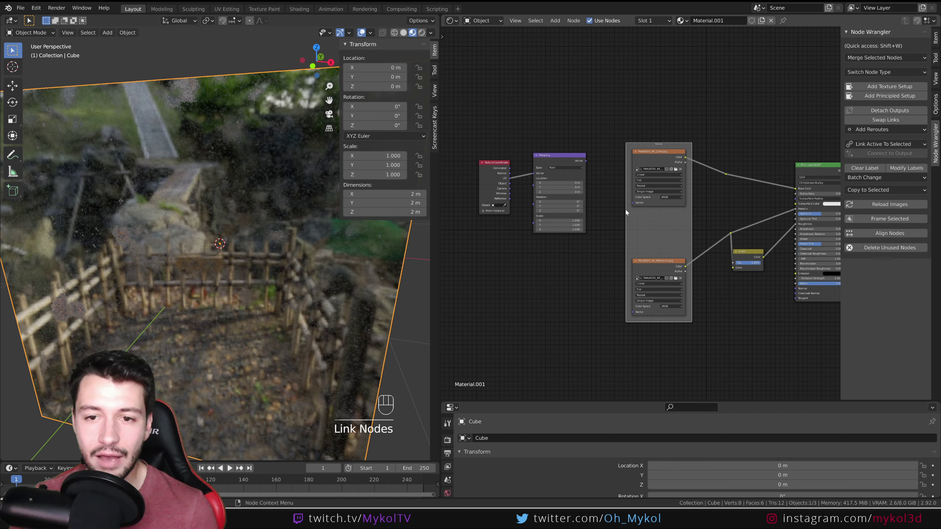
- Link the Mapping node's Vector output to the Vector inputs of both the color and metalness textures at once with Node Wrangler
scroll(625, 208, "up", 2)
left_click(668, 279)
left_click(664, 128, "shift")
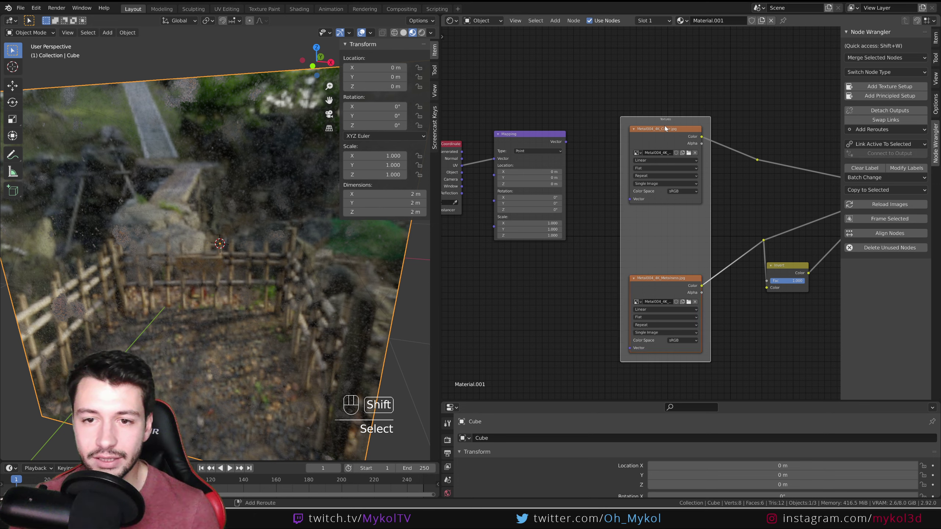
left_click(669, 280)
left_click(671, 129, "shift")
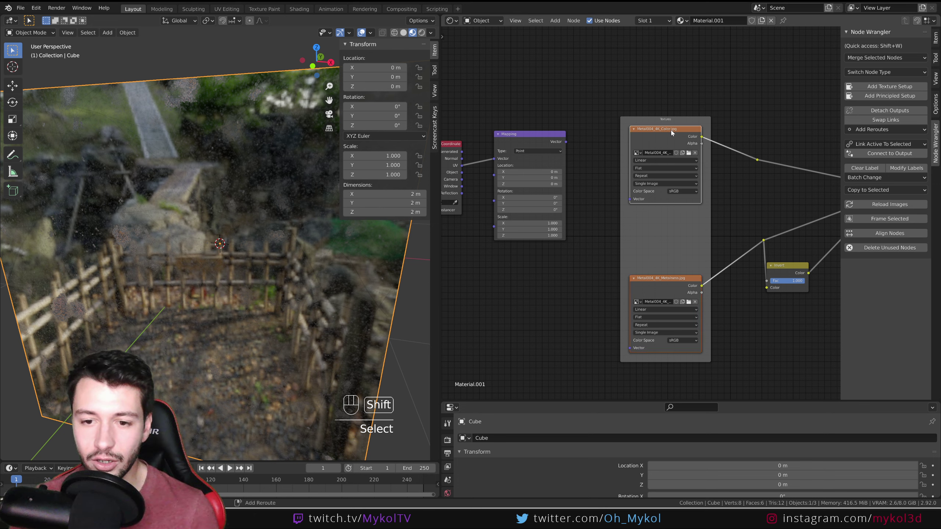
left_click(515, 136)
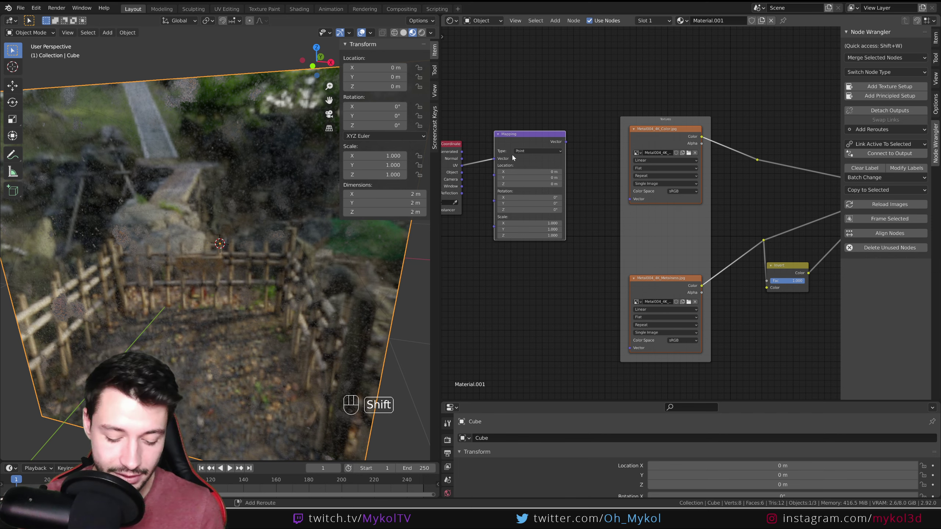
key("shift+k")
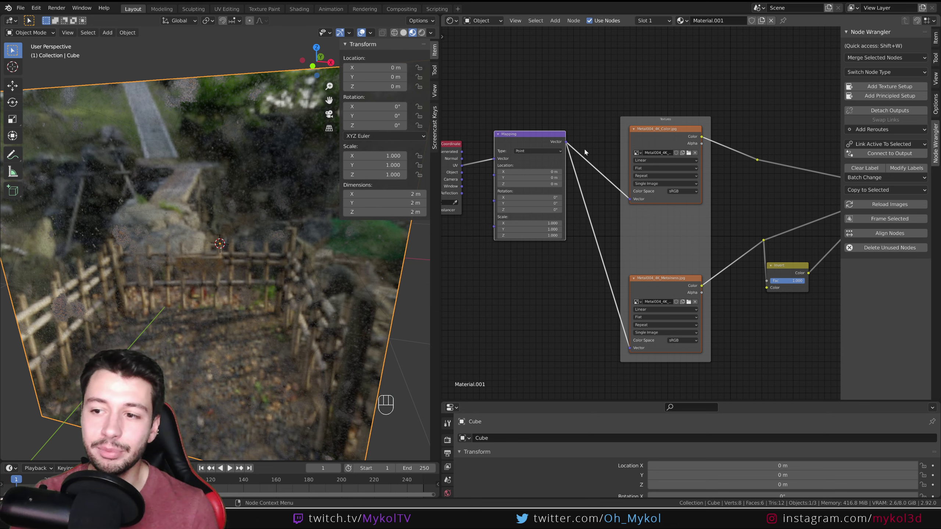
scroll(594, 199, "down", 3)
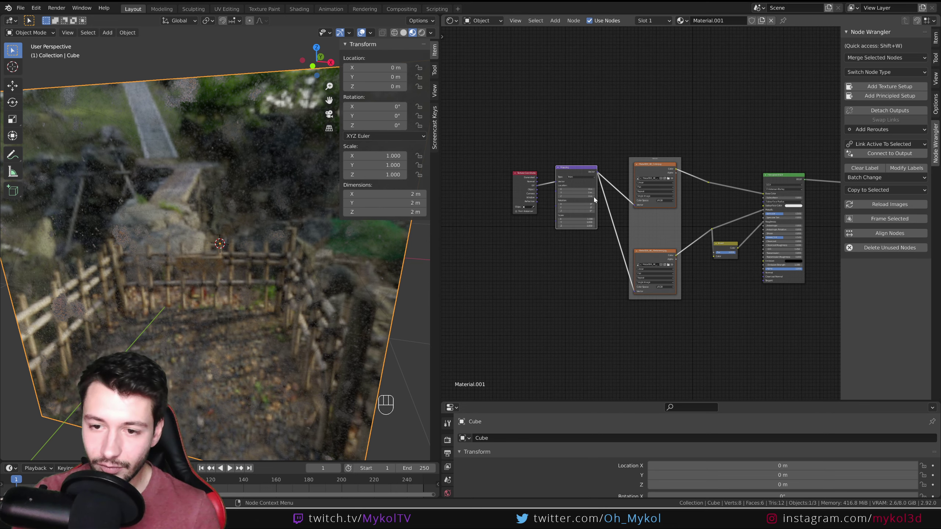
left_click(700, 167)
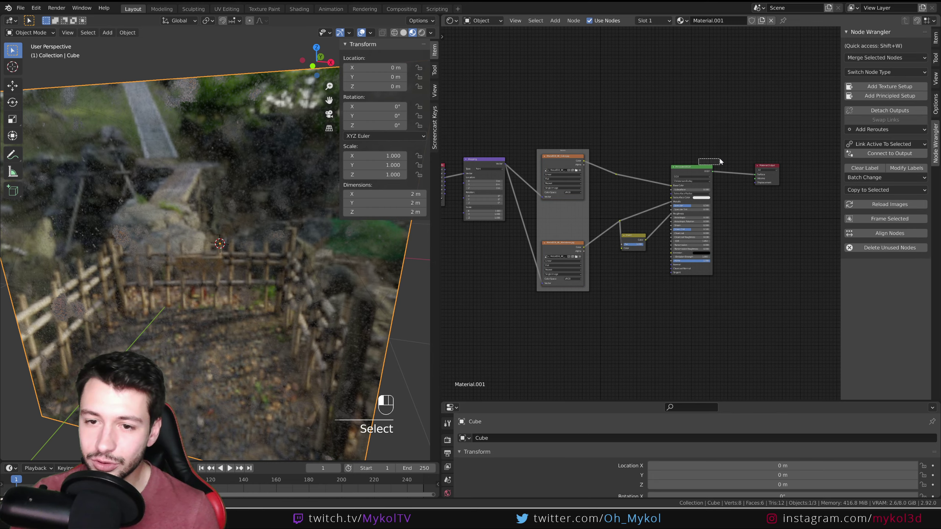
left_click_drag(718, 161, 595, 275)
scroll(590, 285, "down", 3, "shift")
left_click(582, 298)
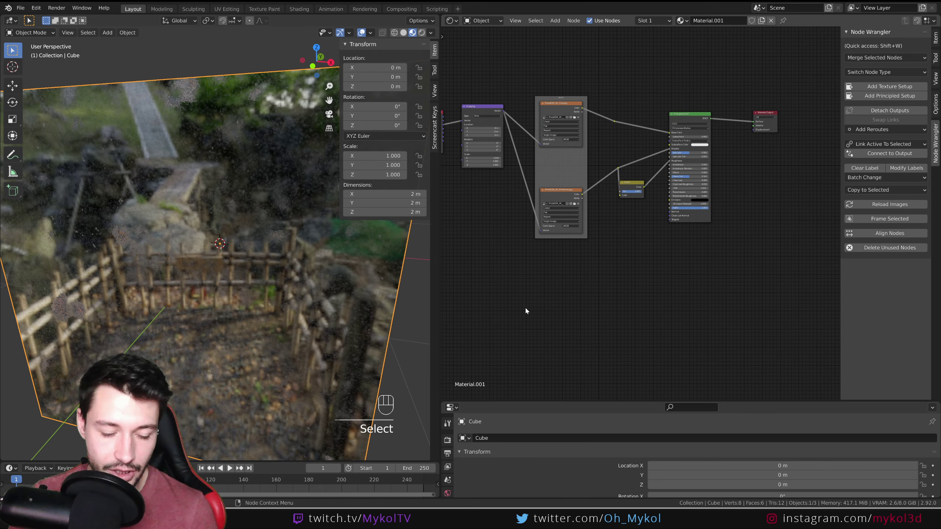
scroll(529, 299, "up", 3, "shift")
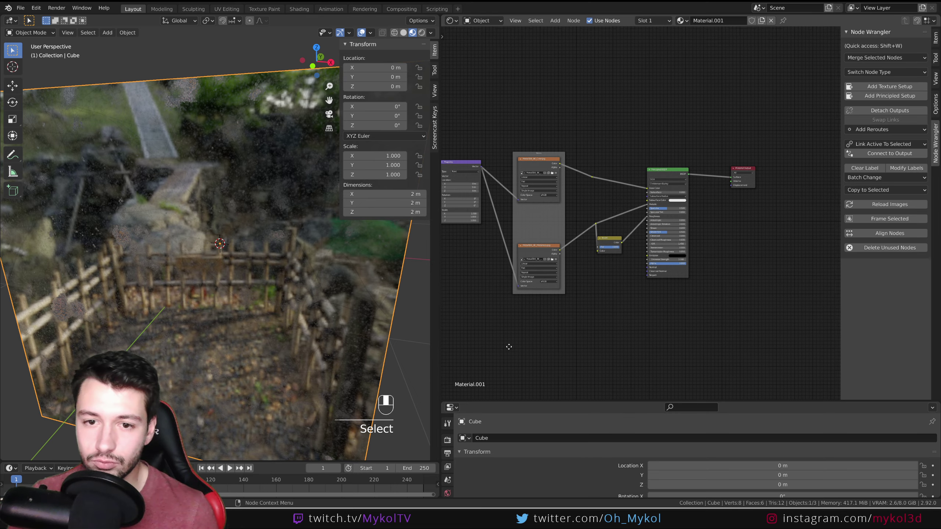
- Add a MixRGB node on the link between the color texture's reroute and the Principled BSDF's Base Color
middle_click_drag(600, 129, 607, 161)
key("shift+a")
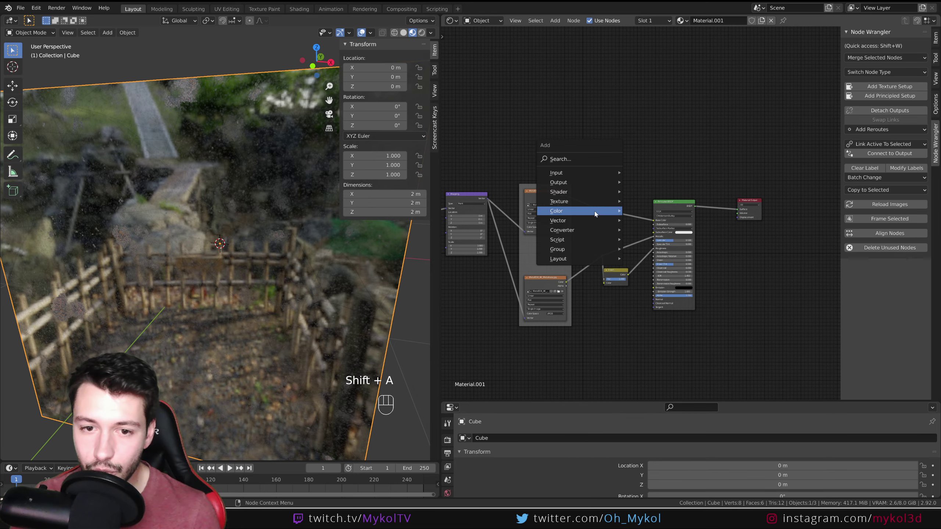
mouse_move(593, 215)
mouse_move(584, 193)
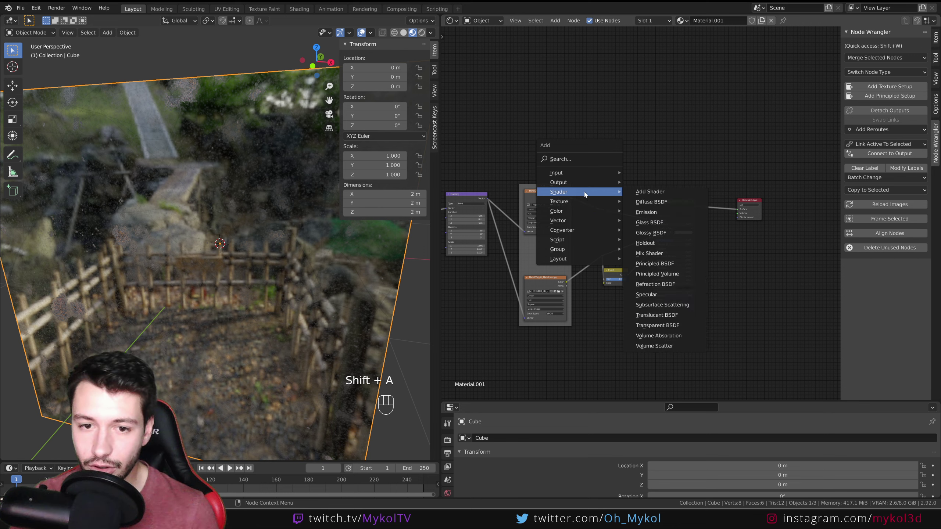
left_click(560, 159)
type("mix")
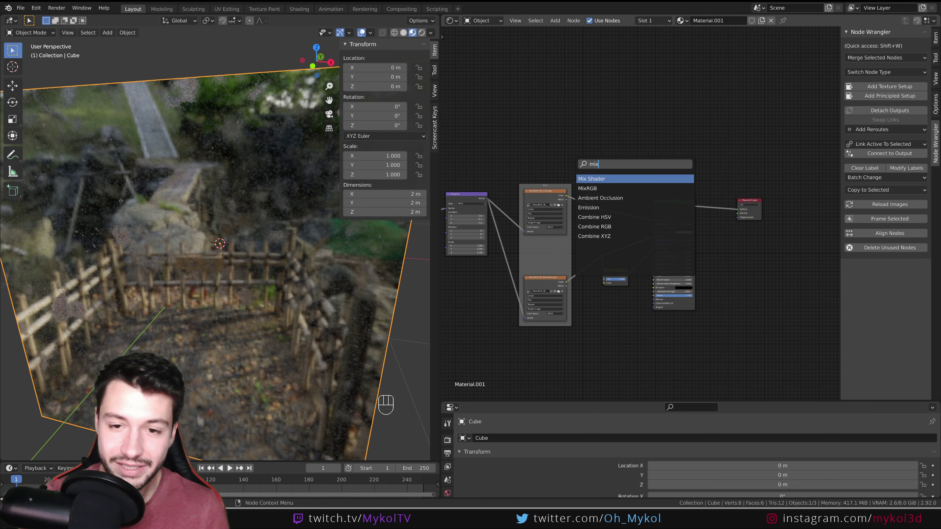
key("Down")
key("Return")
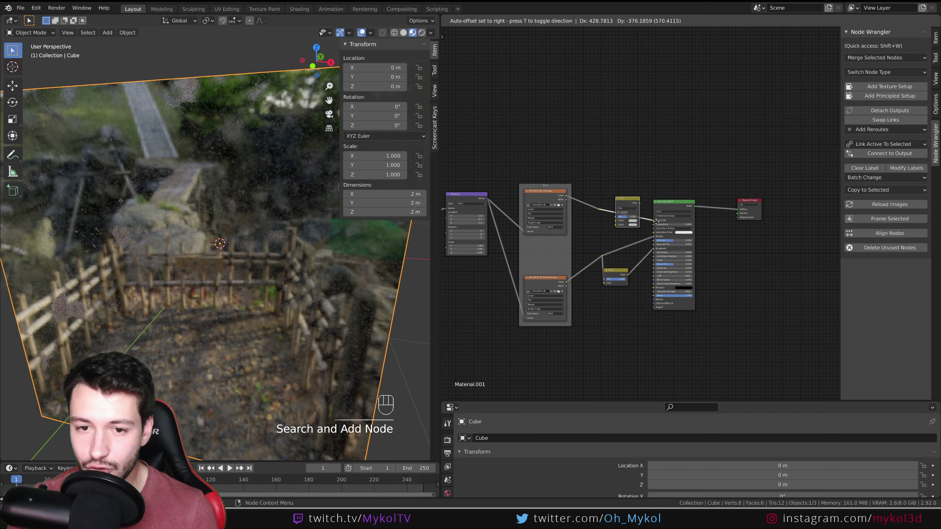
left_click(656, 221)
- Set the Mix node's Color2 to bright green and shift the node slightly up and left
scroll(643, 216, "up", 4)
left_click(623, 239)
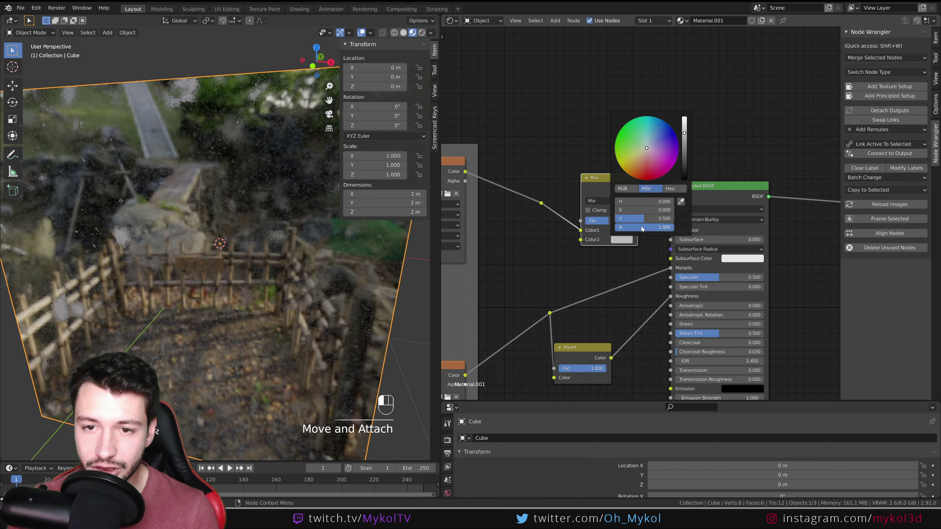
left_click(622, 141)
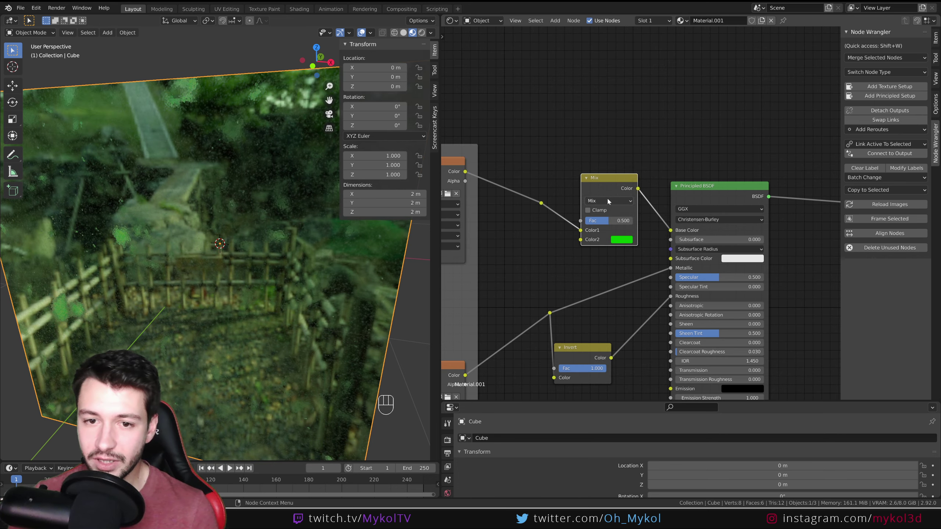
left_click_drag(608, 181, 603, 166)
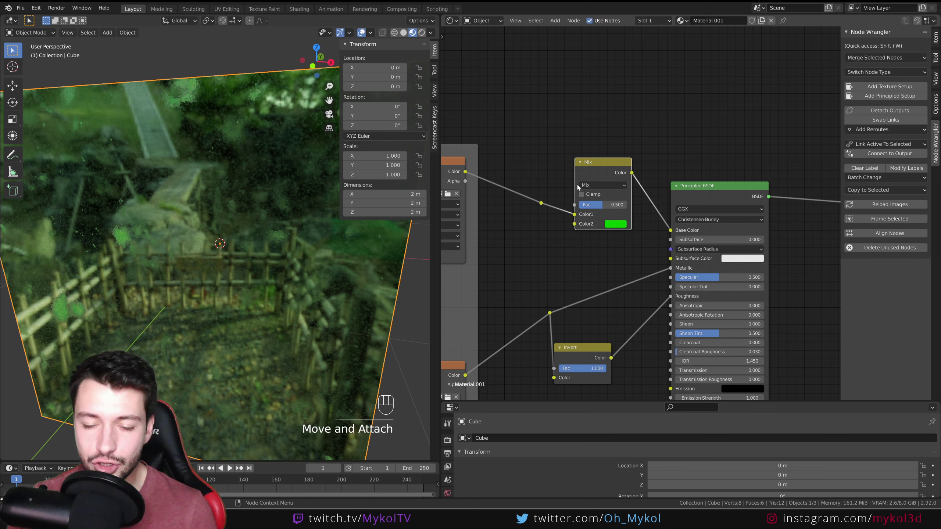
- Delete the Mix node from the base color link and undo the deletion
left_click(591, 167)
key("Delete")
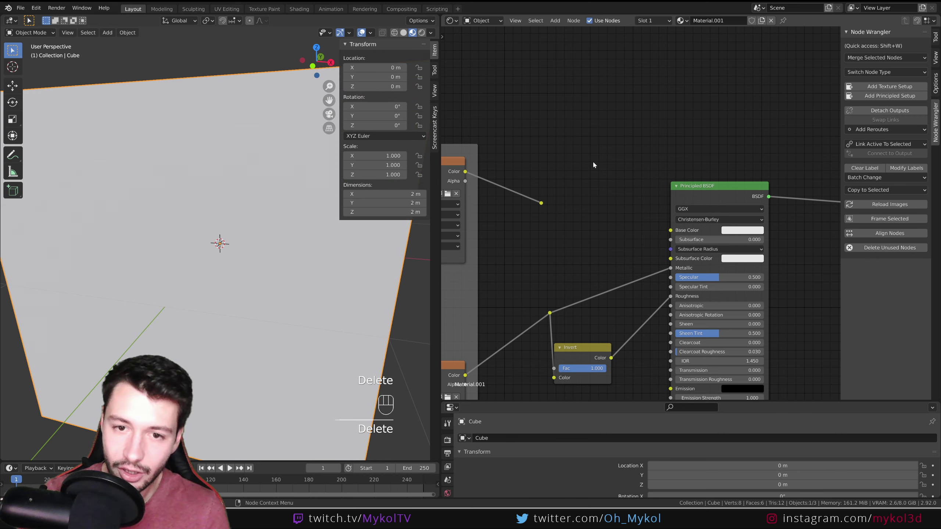
key("ctrl+z")
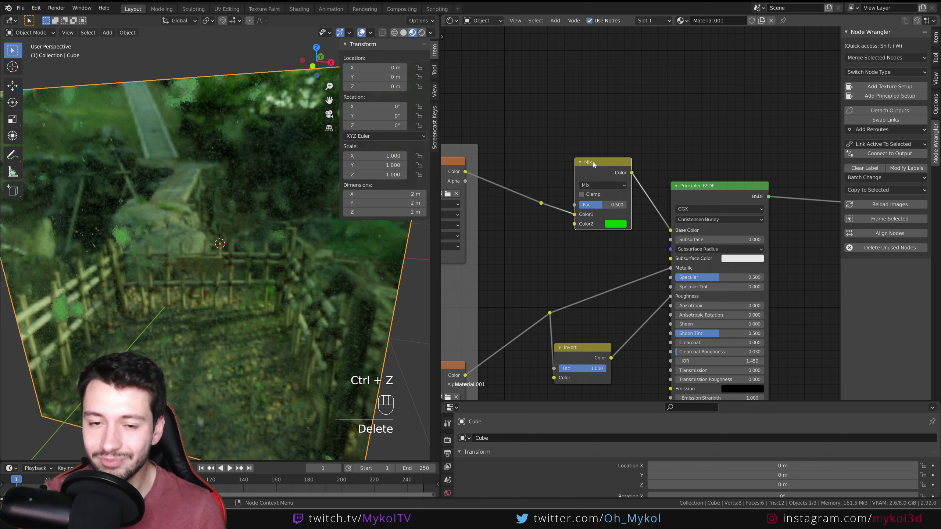
- Nudge the Mix node left and switch its type to the color node Invert with Node Wrangler
left_click_drag(592, 162, 584, 161)
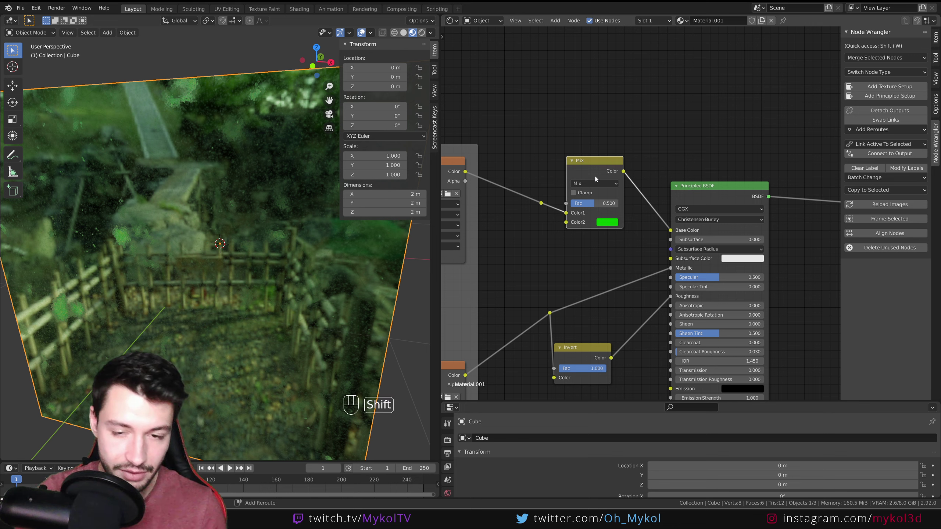
key("shift+s")
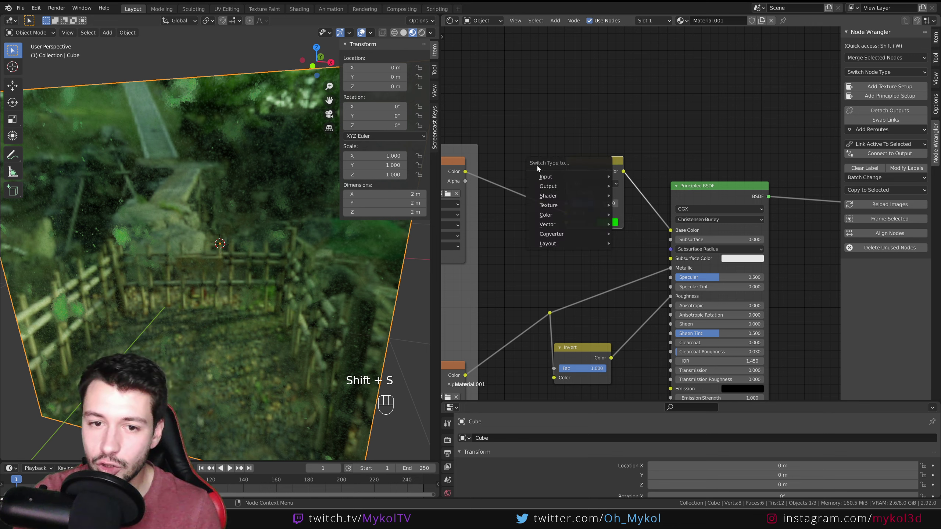
mouse_move(556, 198)
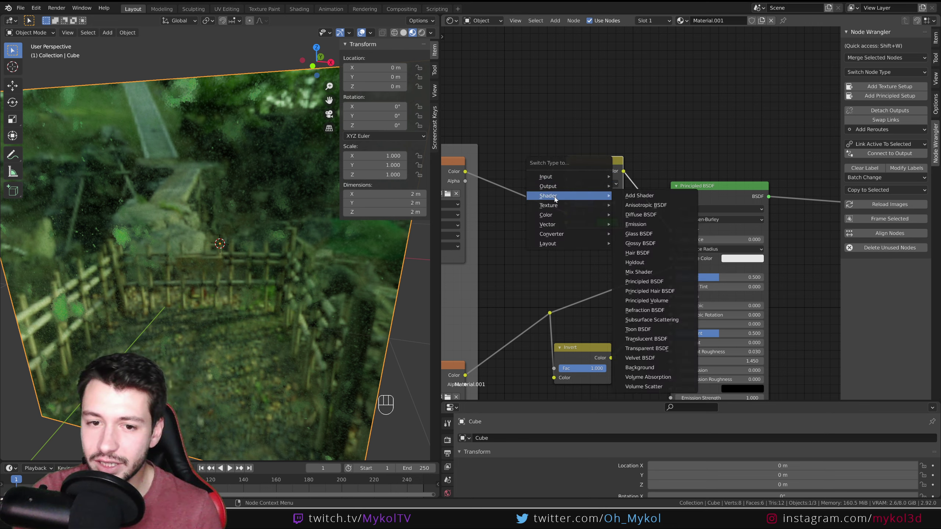
mouse_move(568, 176)
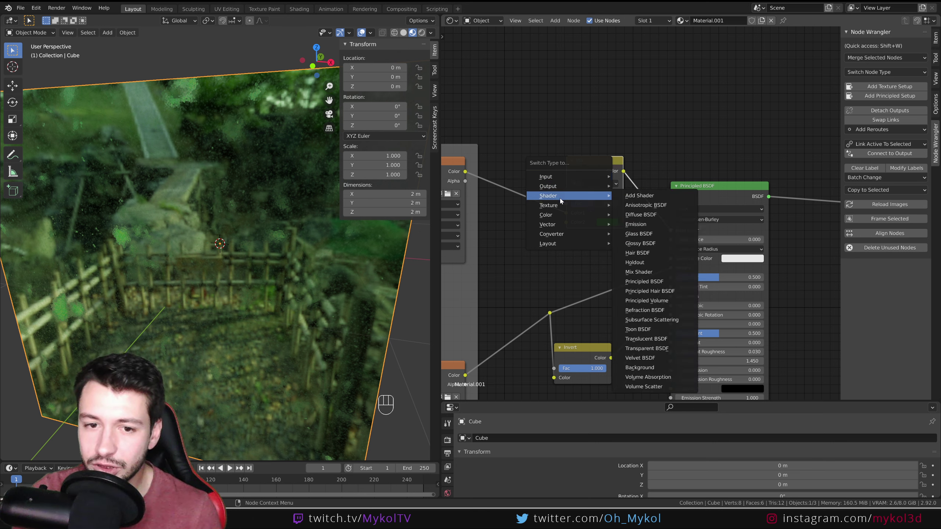
mouse_move(557, 218)
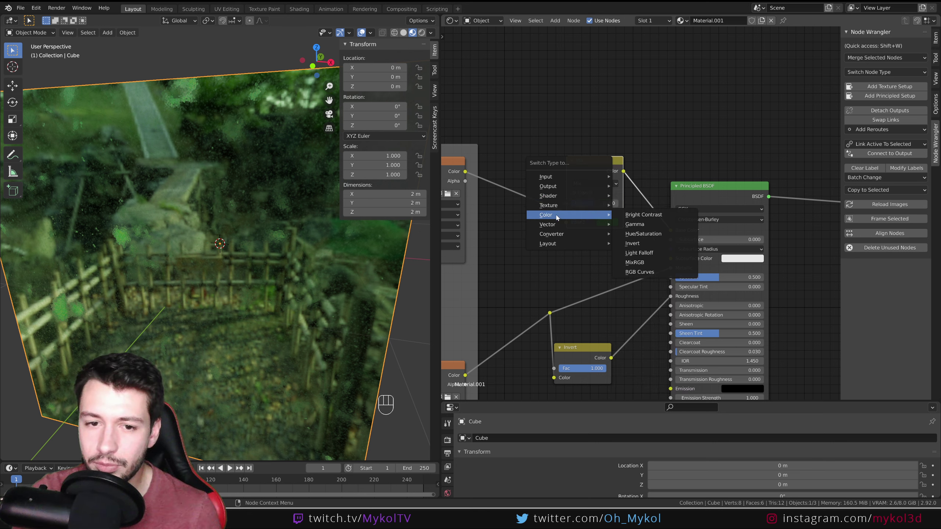
left_click(652, 243)
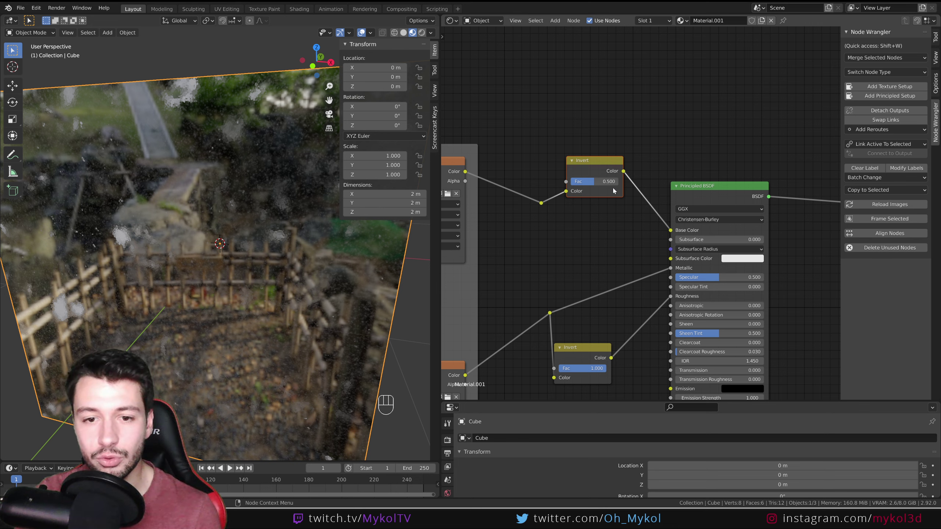
- Set the upper Invert node's Fac to 0.405 and move the node down closer to the base color link
mouse_move(610, 181)
left_mouse_down()
mouse_move(634, 182)
mouse_move(606, 182)
left_mouse_up()
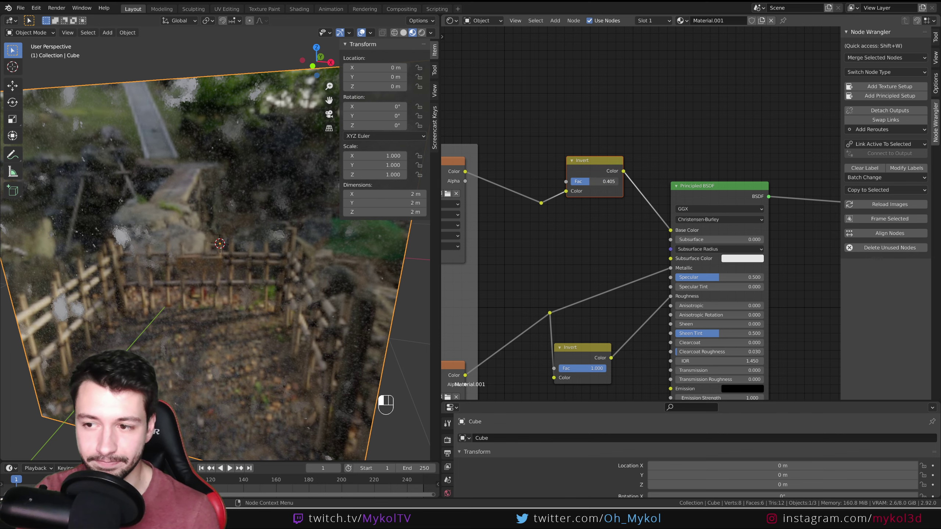
scroll(513, 240, "down", 1)
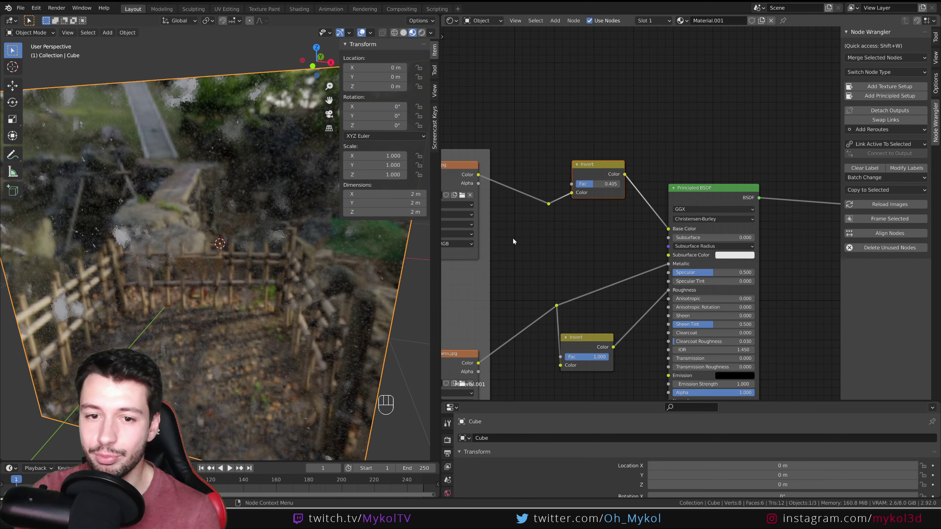
scroll(550, 238, "down", 1)
middle_click_drag(578, 223, 584, 236)
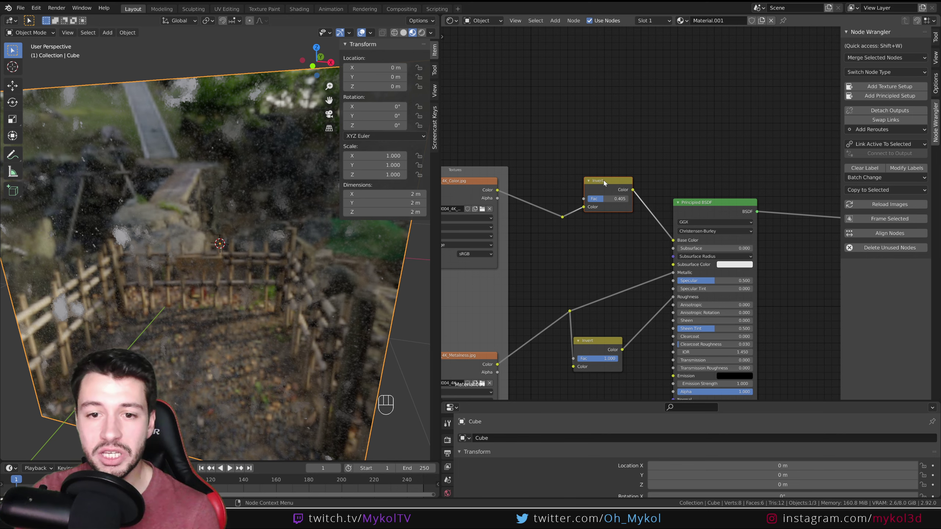
left_click_drag(604, 182, 609, 210)
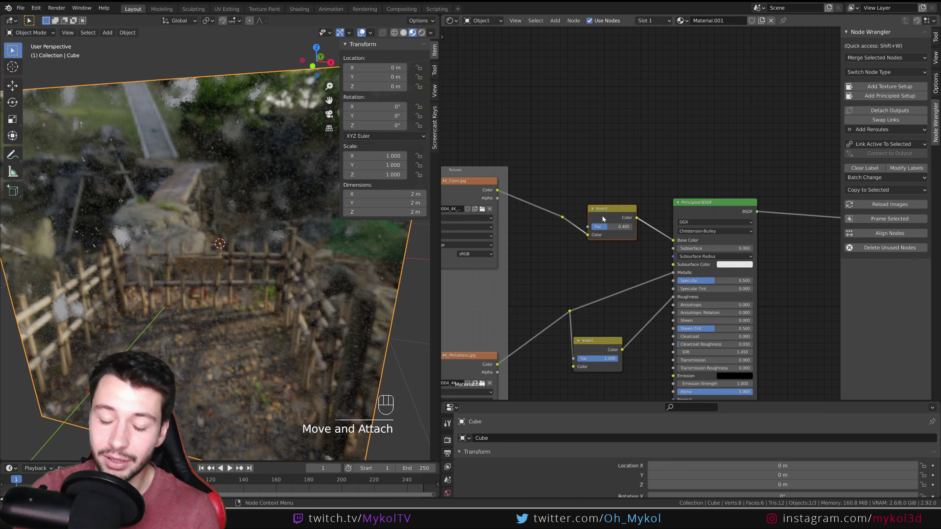
- Delete the upper Invert node, undo the deletion, and nudge the restored node slightly
key("Delete")
key("ctrl+z")
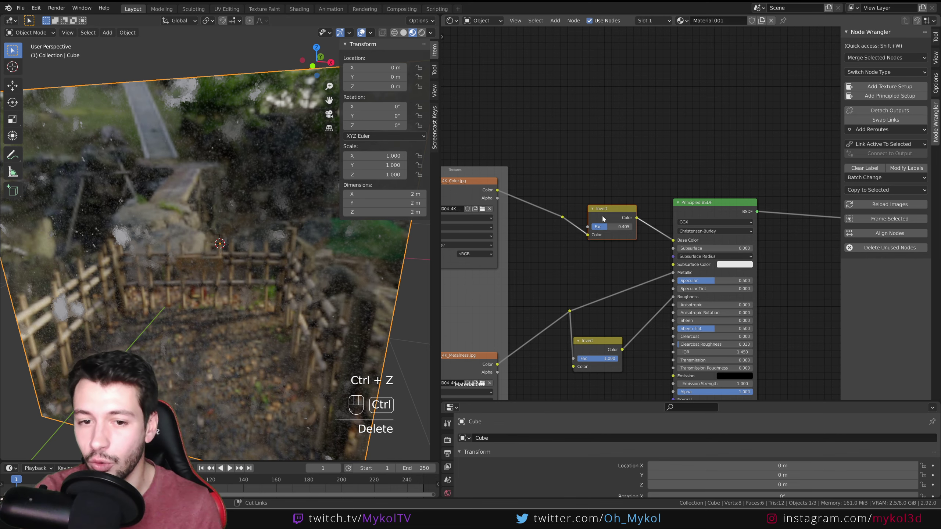
left_click(607, 208)
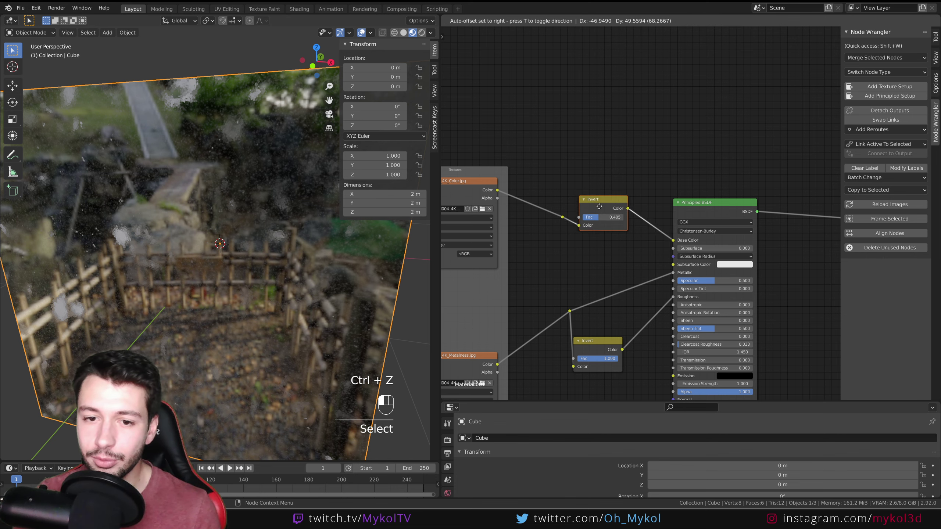
left_click_drag(608, 208, 607, 206)
- Detach the upper Invert node from the base color link into the empty area above the Principled BSDF, and delete it
key("alt+d")
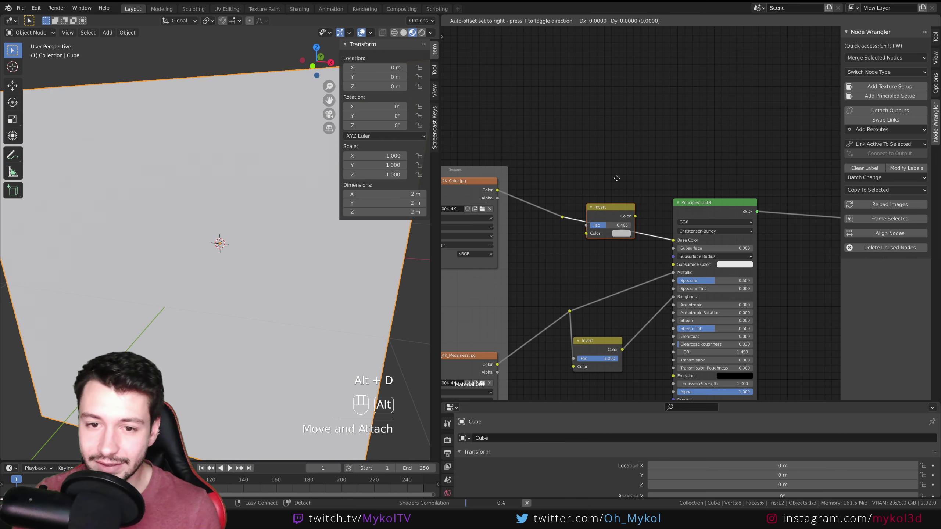
left_click(650, 45)
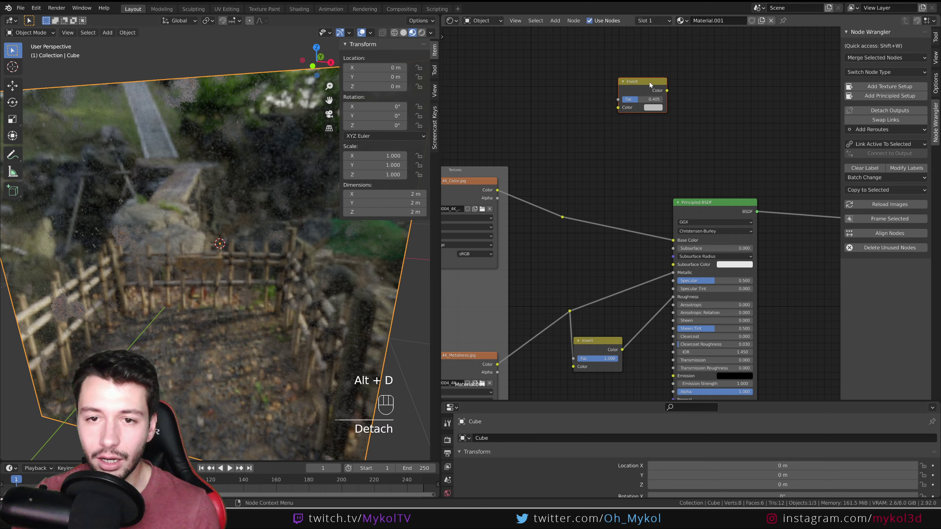
left_click_drag(637, 85, 667, 72)
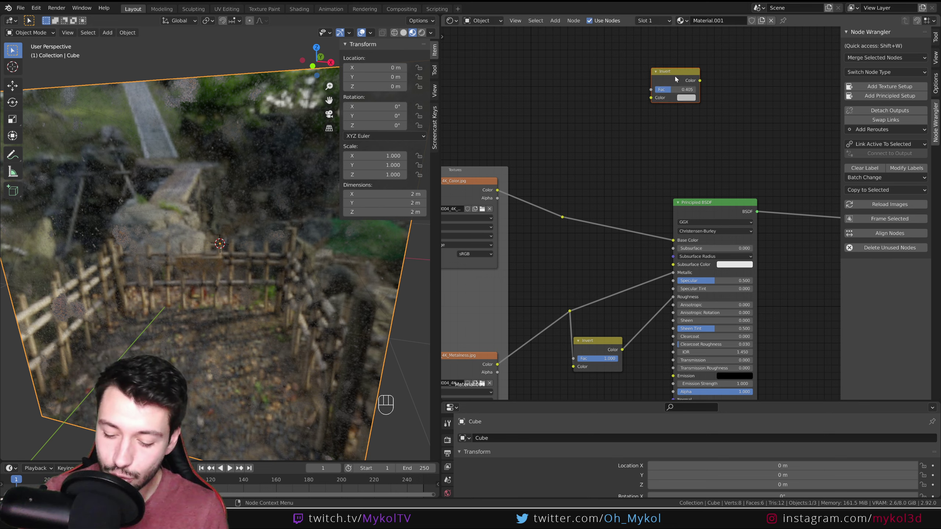
key("Delete")
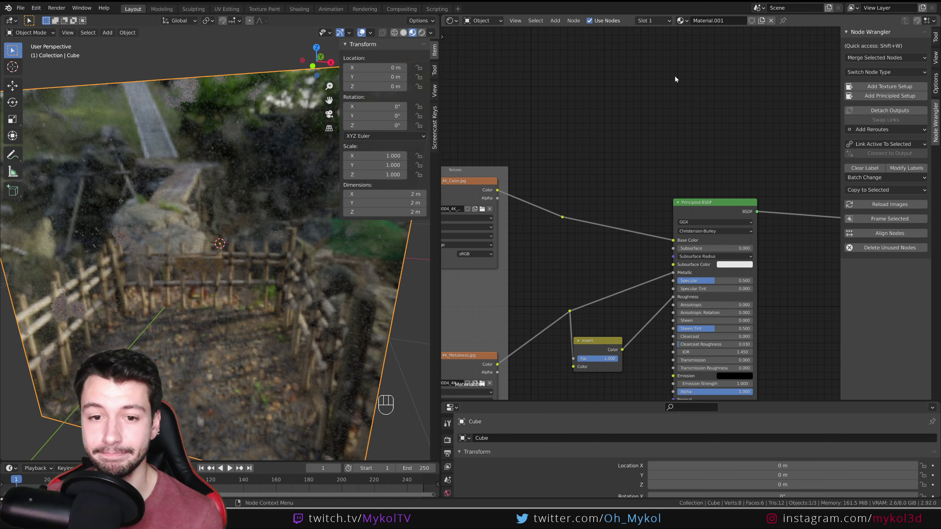
- Merge the Color and Metalness image texture nodes automatically into a Mix node, place it beside the texture frame and expand it
key("Home")
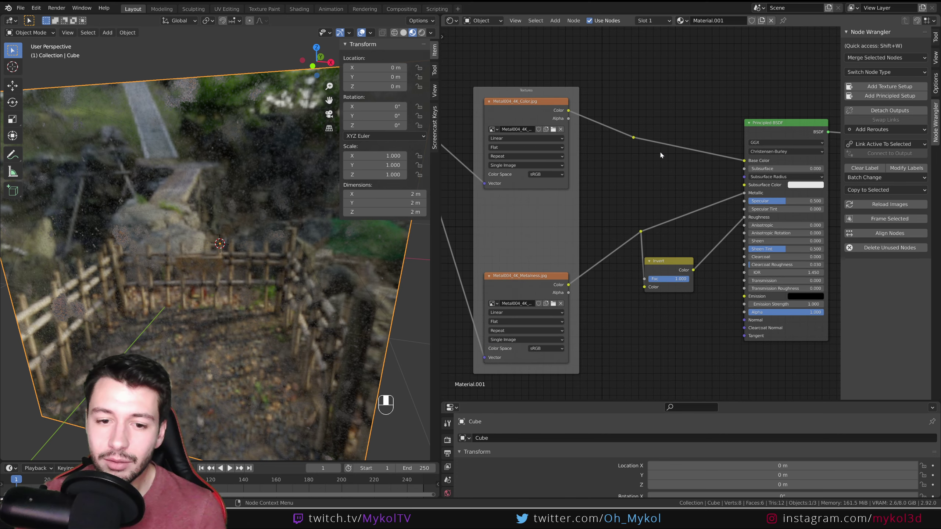
left_click(528, 282)
left_click(537, 103, "shift")
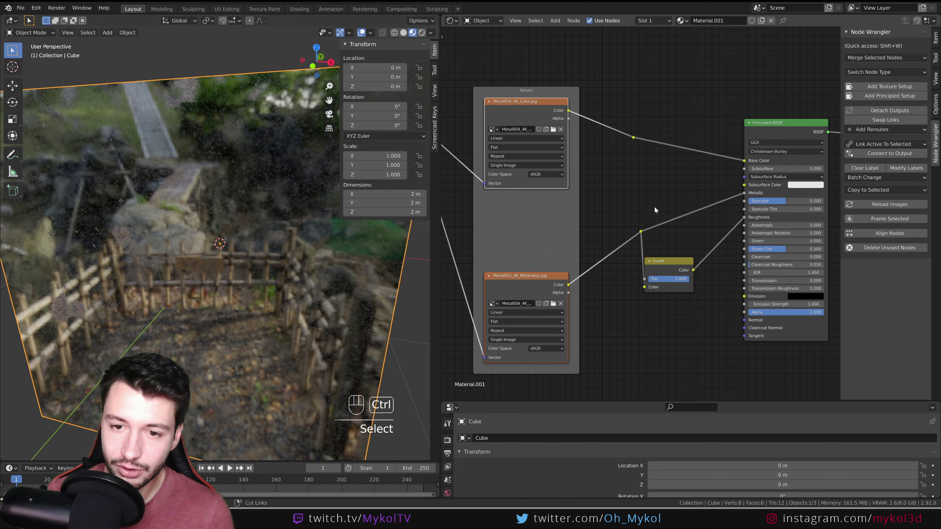
key("ctrl+KP_0")
left_click_drag(772, 322, 605, 156)
key("h")
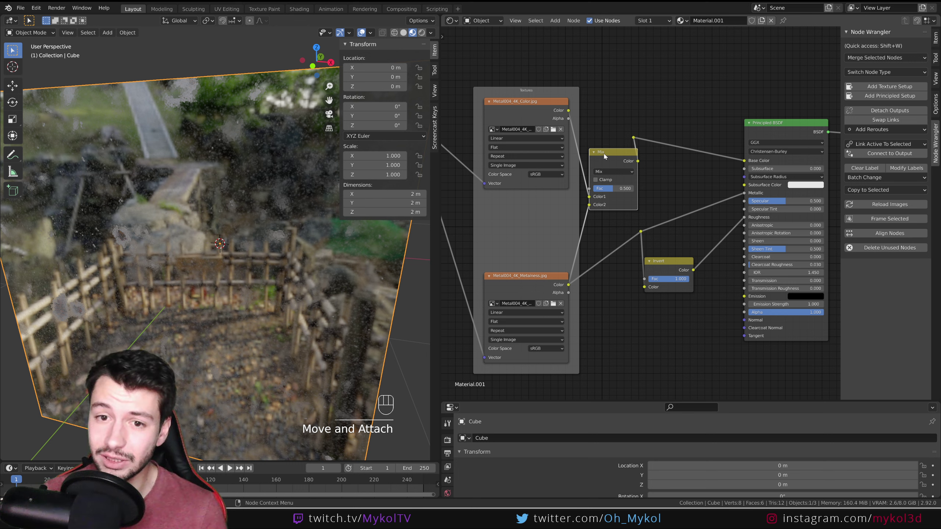
- Undo the last Mix node changes, delete the node and relink the Color texture's output to the base color reroute
key("ctrl+z")
key("ctrl+z")
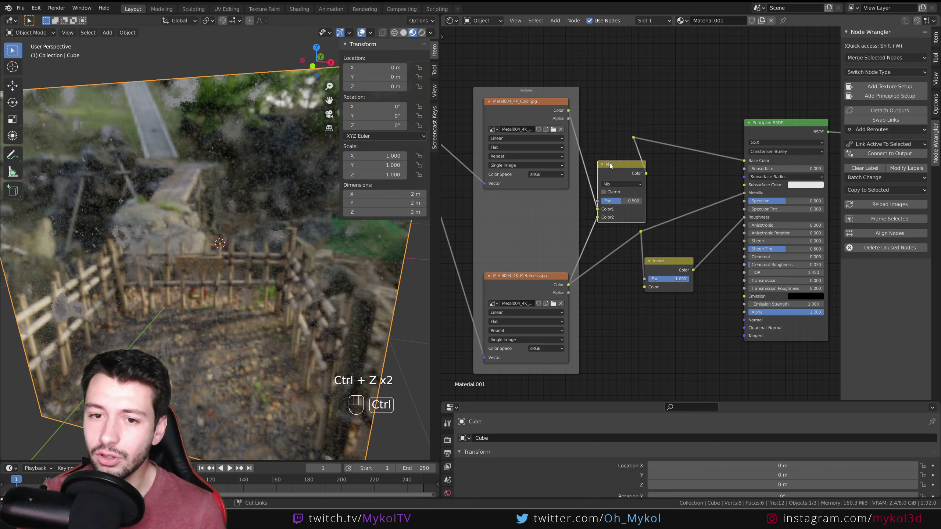
key("ctrl+z")
left_click(611, 166)
key("Delete")
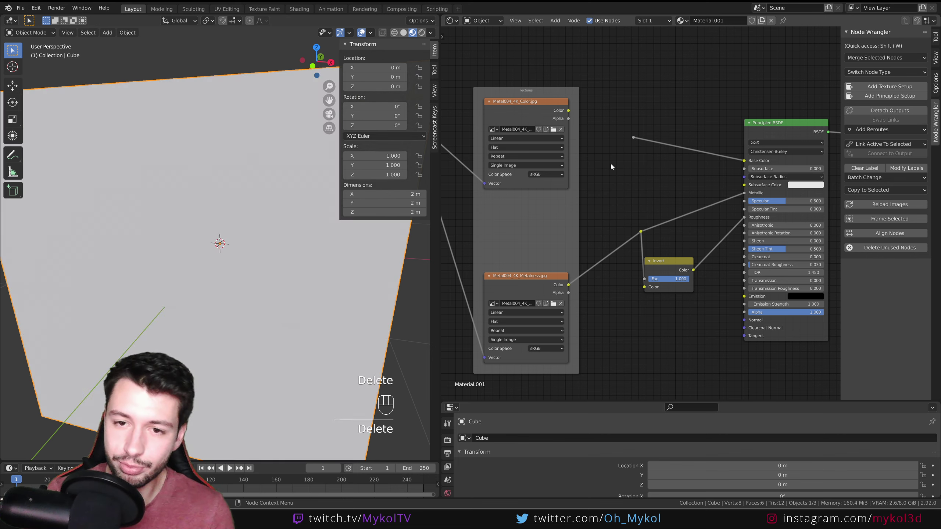
left_click_drag(570, 109, 634, 138)
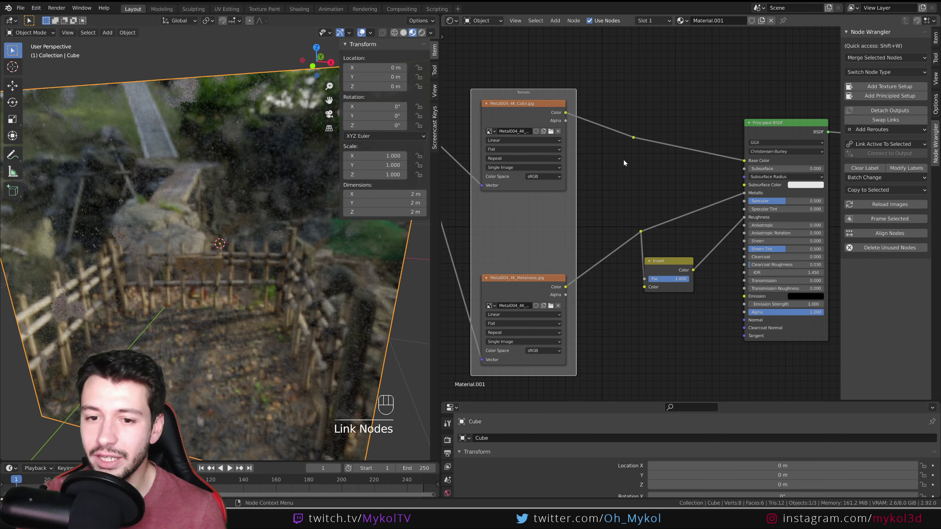
- Merge the Color and Metalness image texture nodes with an Add node and place it just below the base color reroute
left_click(505, 106)
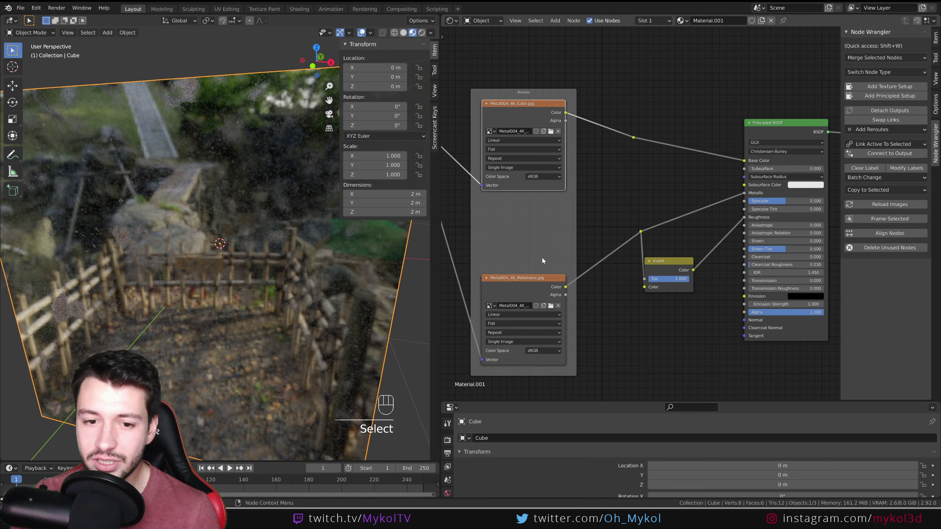
left_click(528, 279, "shift")
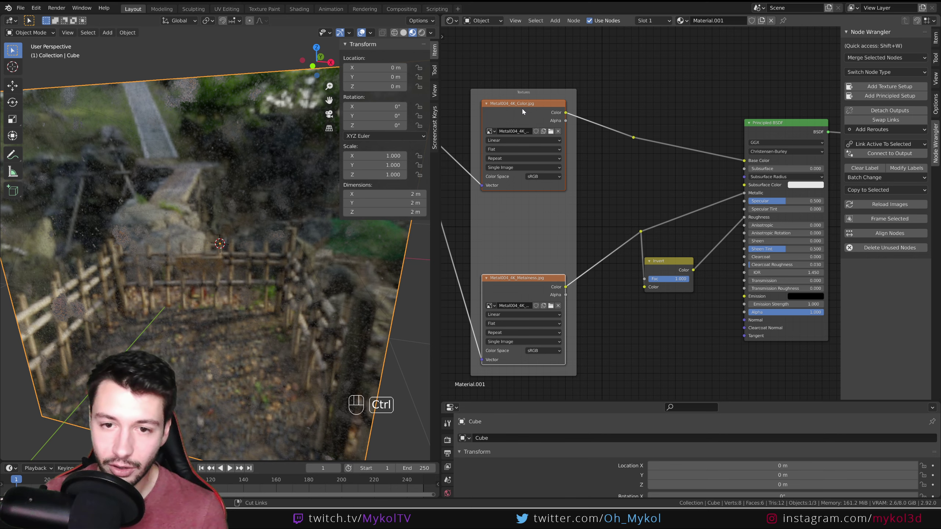
key("ctrl+KP_Add")
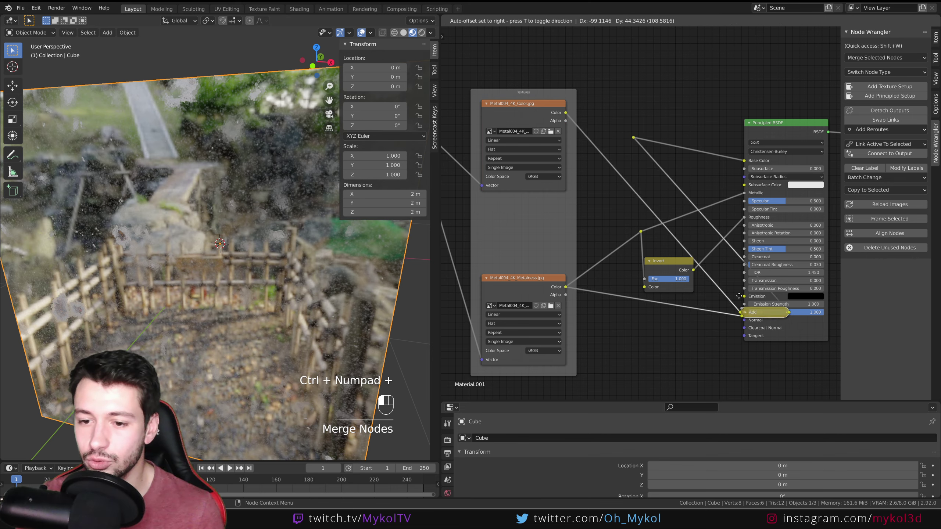
left_click_drag(775, 321, 633, 168)
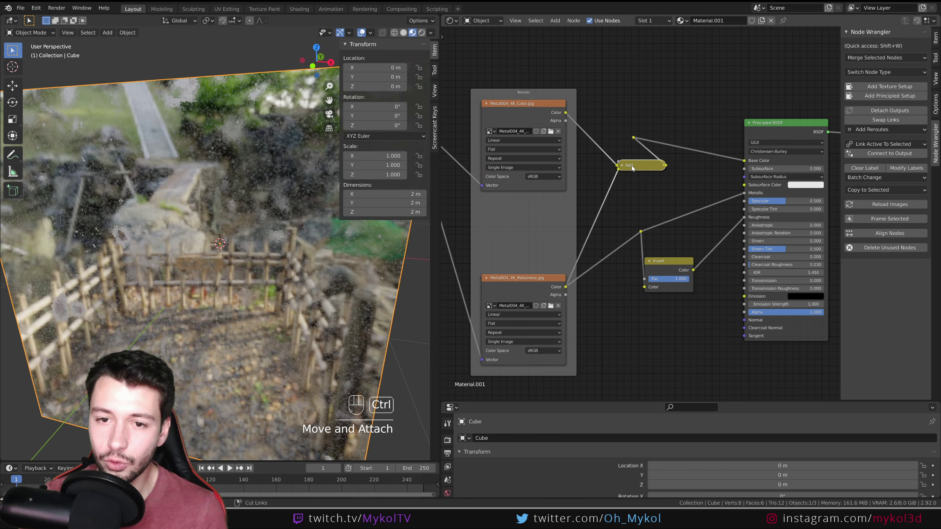
- Chain a Subtract node after the Add node, place it just below and beside it, and chain a Divide node after it
key("ctrl+KP_Subtract")
left_click_drag(748, 167, 658, 160)
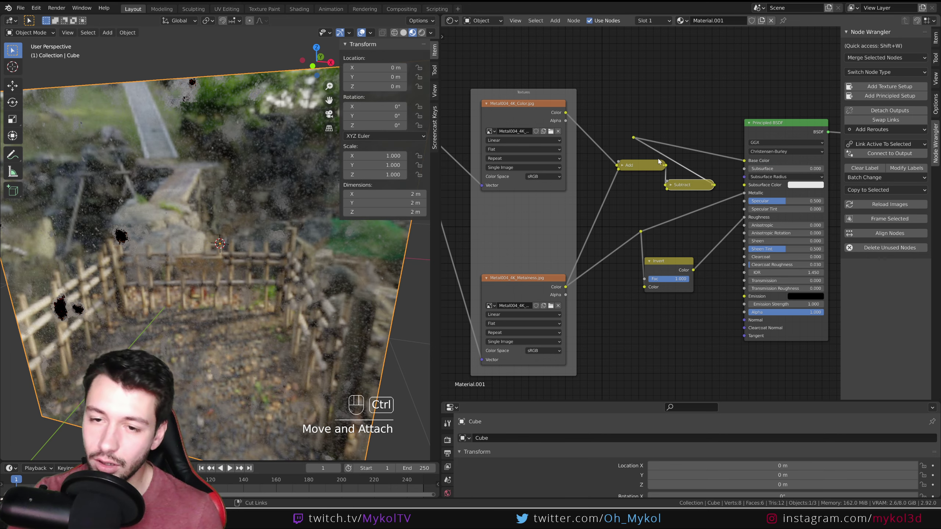
key("ctrl+KP_Divide")
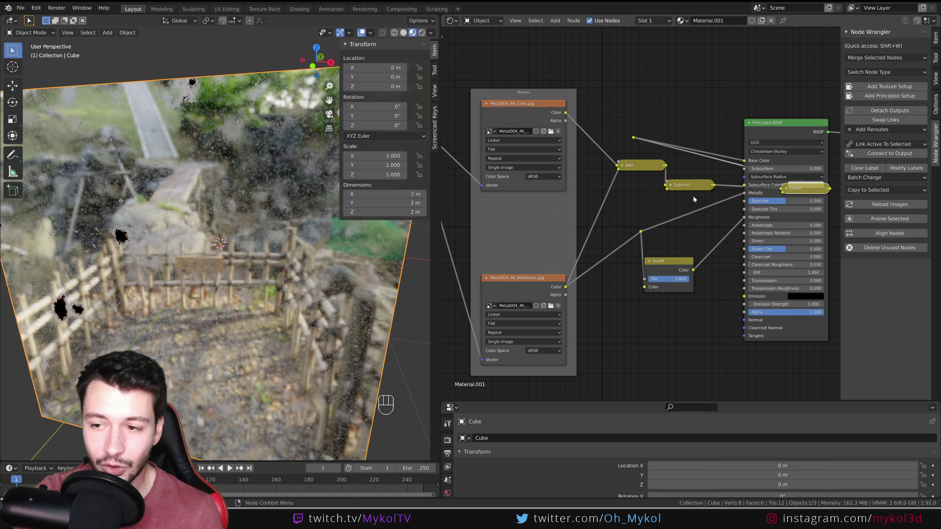
- Shift the Mapping and Texture Coordinate nodes slightly closer to the texture frame
middle_click_drag(517, 219, 637, 226)
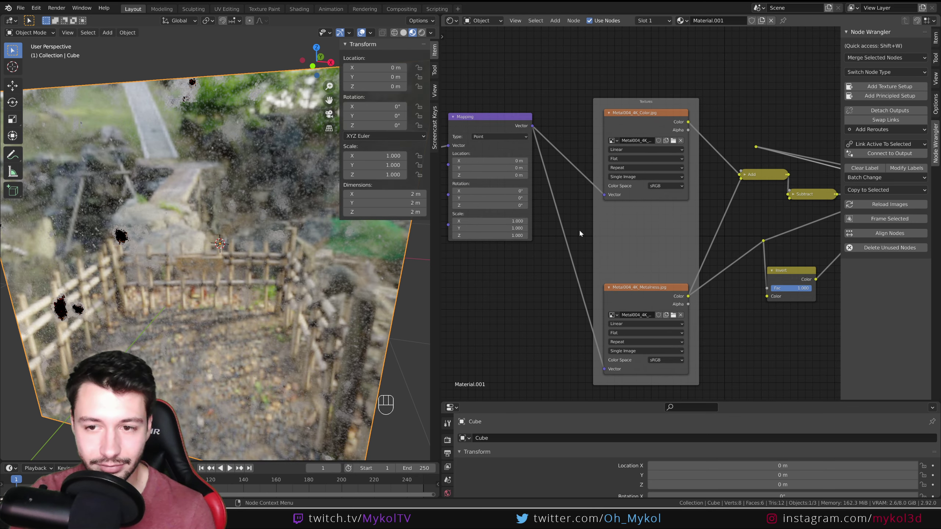
scroll(579, 229, "down", 2)
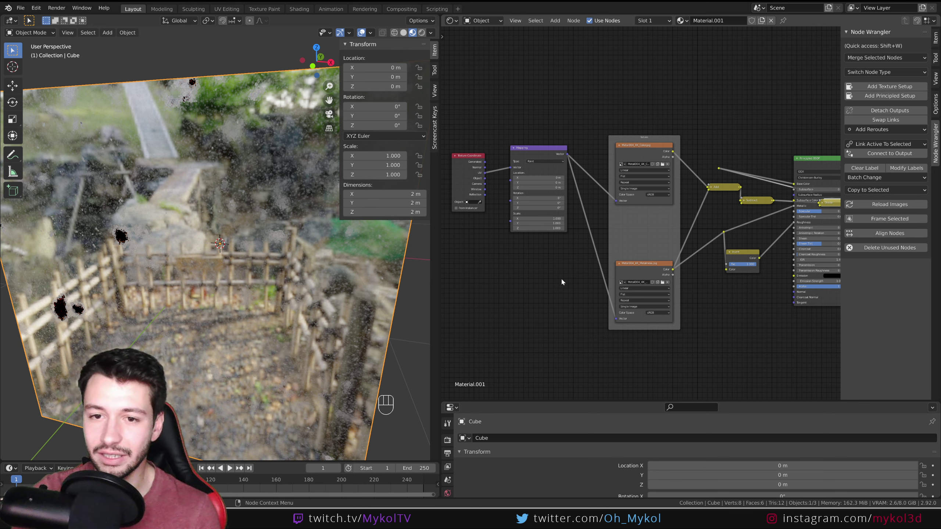
left_click_drag(569, 148, 584, 167)
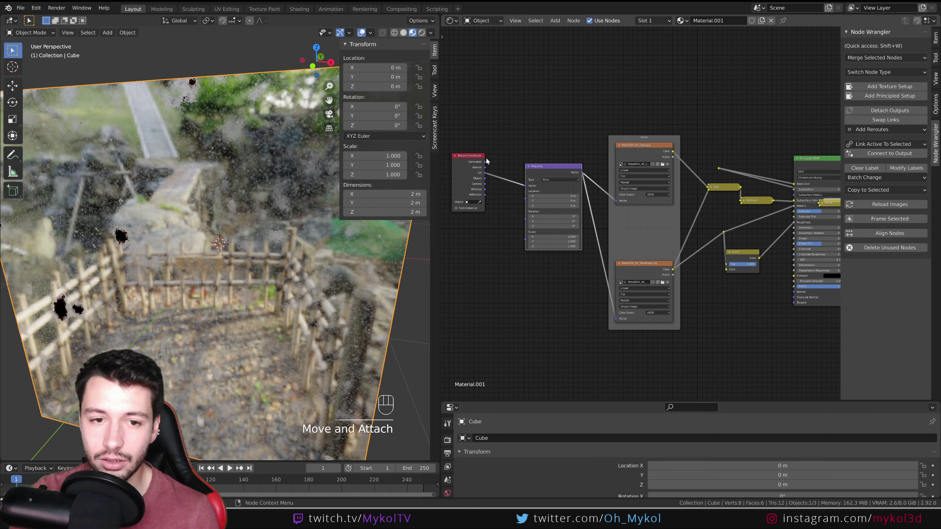
left_click_drag(470, 156, 483, 171)
- Set the Mapping node's X, Y and Z rotation to 45° each, entering the values one after another
scroll(548, 222, "up", 3)
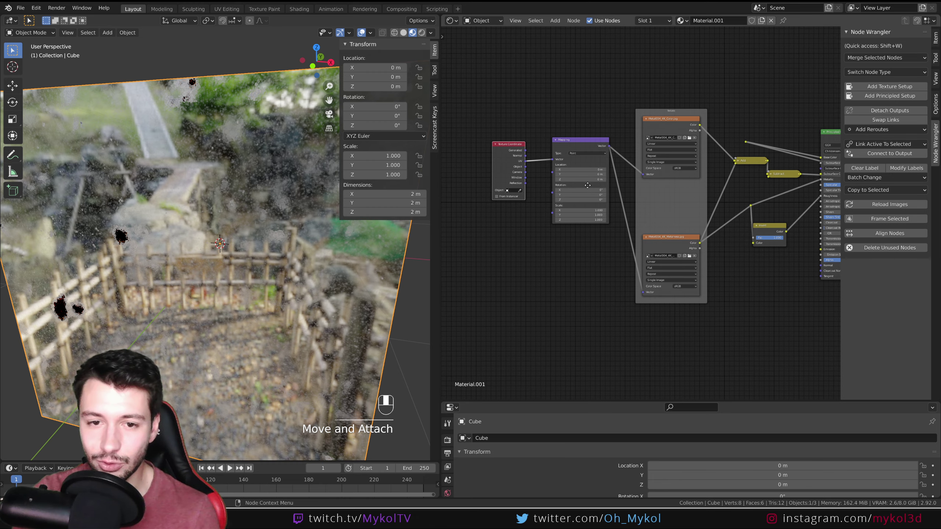
scroll(555, 209, "up", 3)
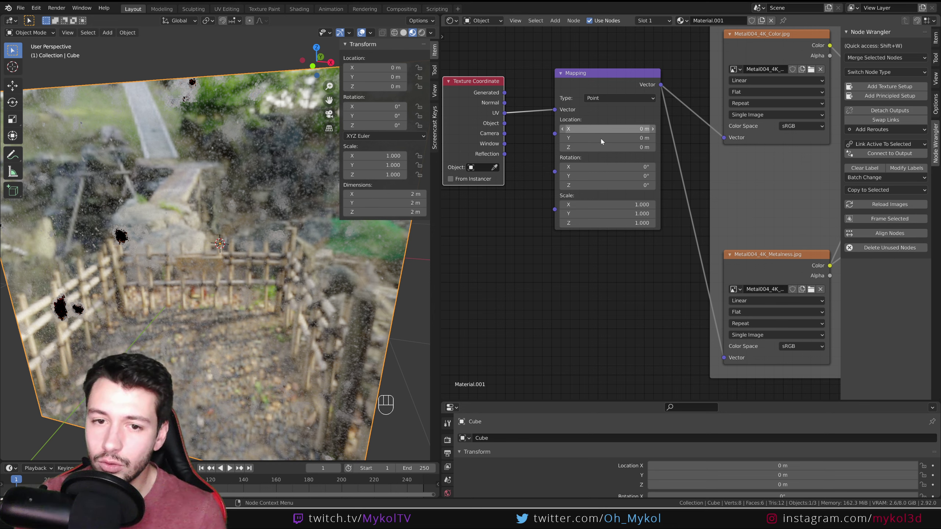
left_click(607, 167)
type("45")
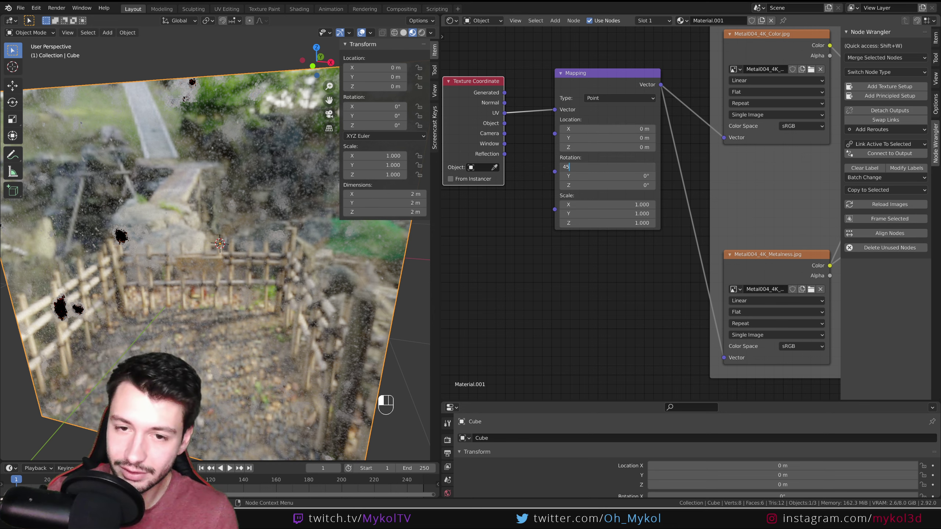
key("Tab")
type("45")
key("Tab")
type("45")
key("Return")
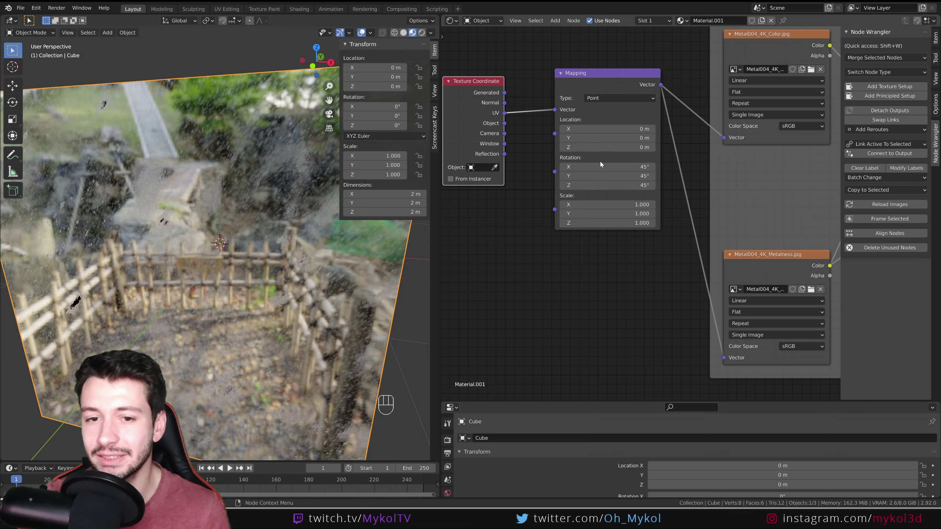
- Edit the Mapping node's X, Y and Z rotation together and set all three to 10°
left_click(596, 166)
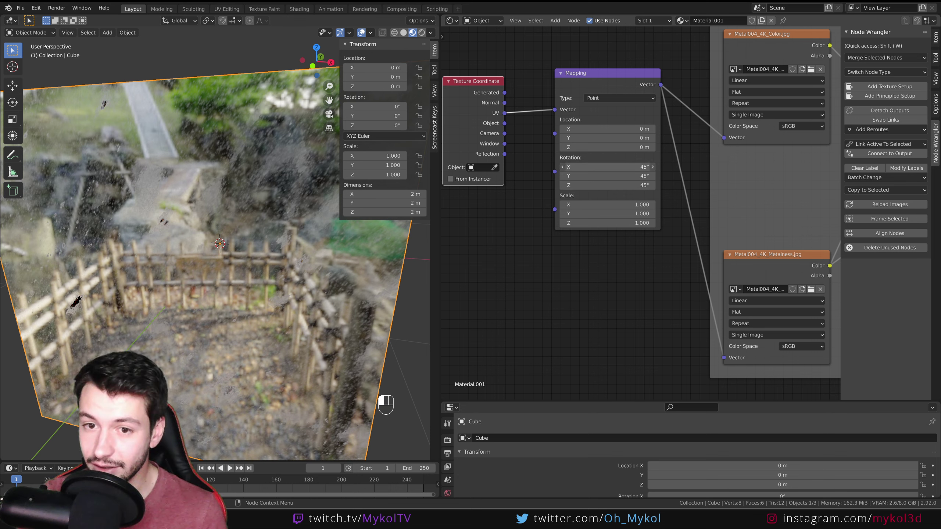
mouse_move(597, 167)
left_mouse_down()
mouse_move(602, 185)
mouse_move(597, 165)
left_mouse_up()
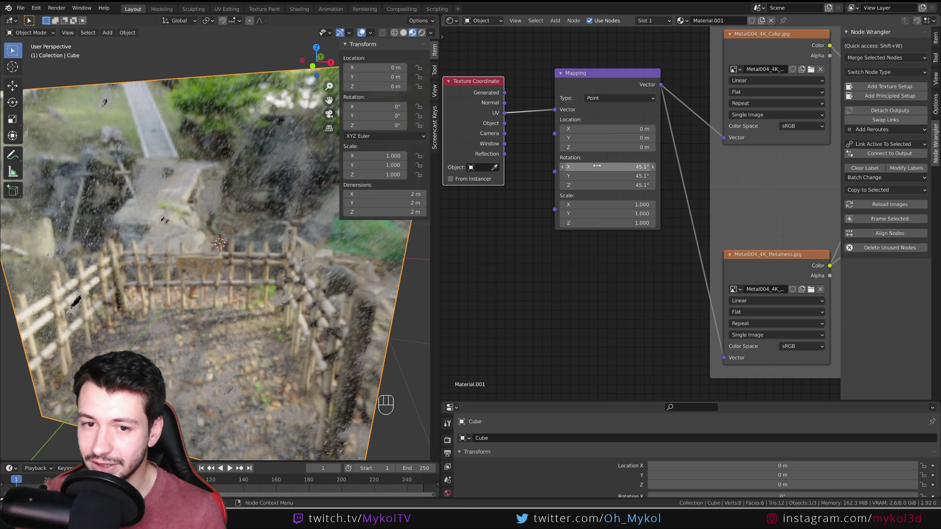
left_click(597, 166)
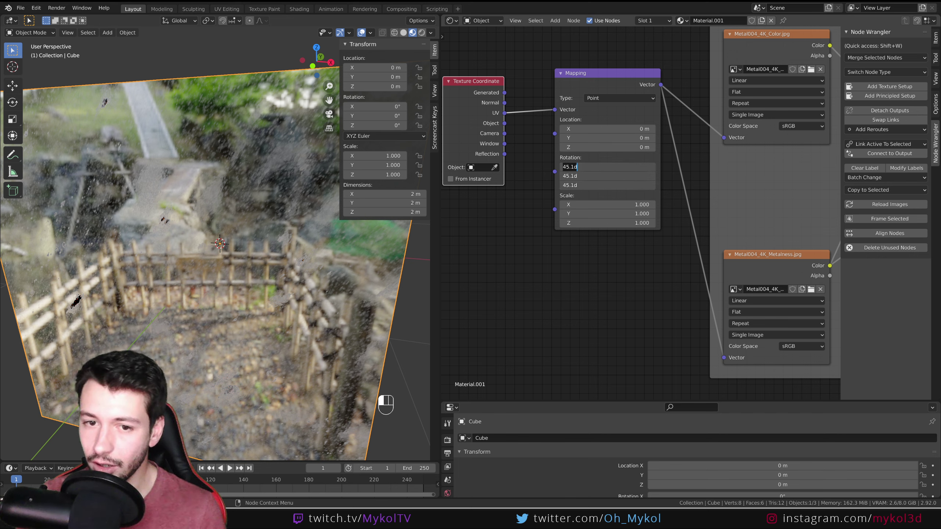
type("10")
key("Return")
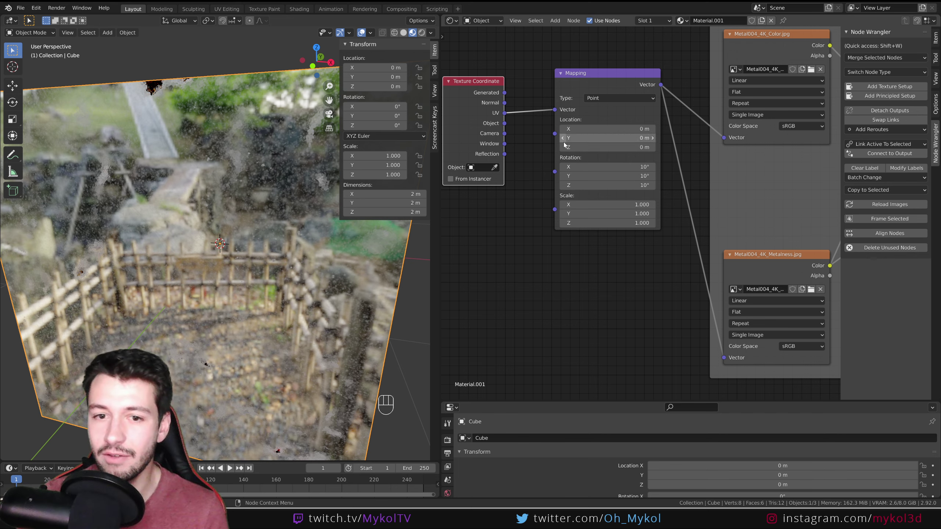
- Open the Principled Texture Setup file browser, select all five Metal004_4K textures, clear the selection and close it without importing
scroll(641, 207, "down", 2)
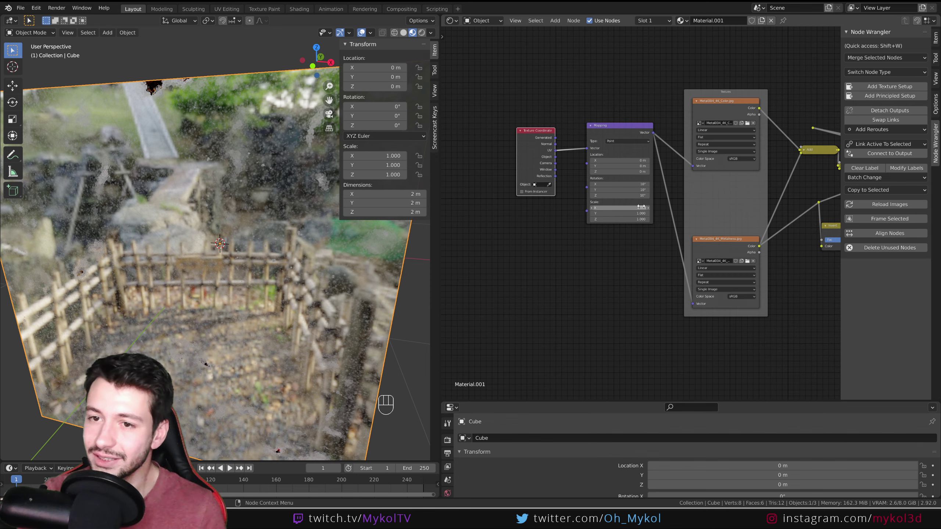
middle_click_drag(719, 184, 573, 183)
scroll(543, 196, "down", 1)
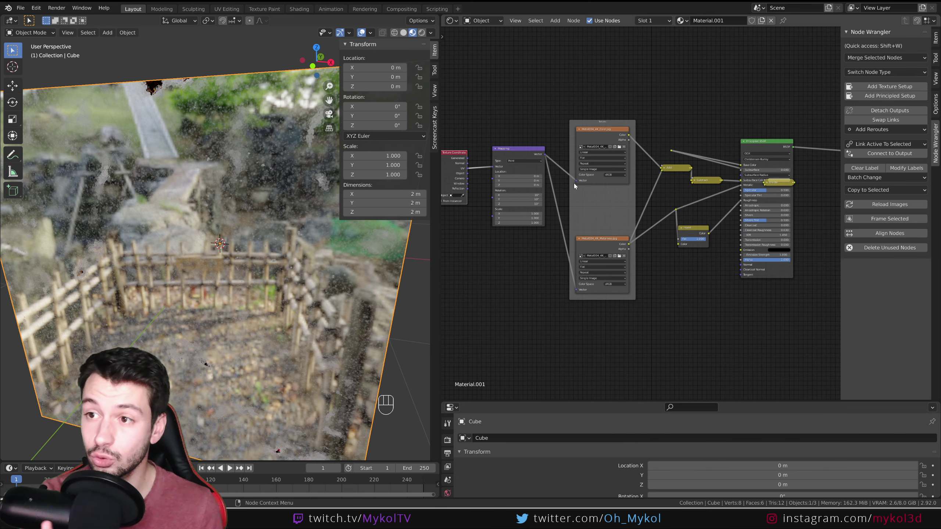
key("ctrl+shift+t")
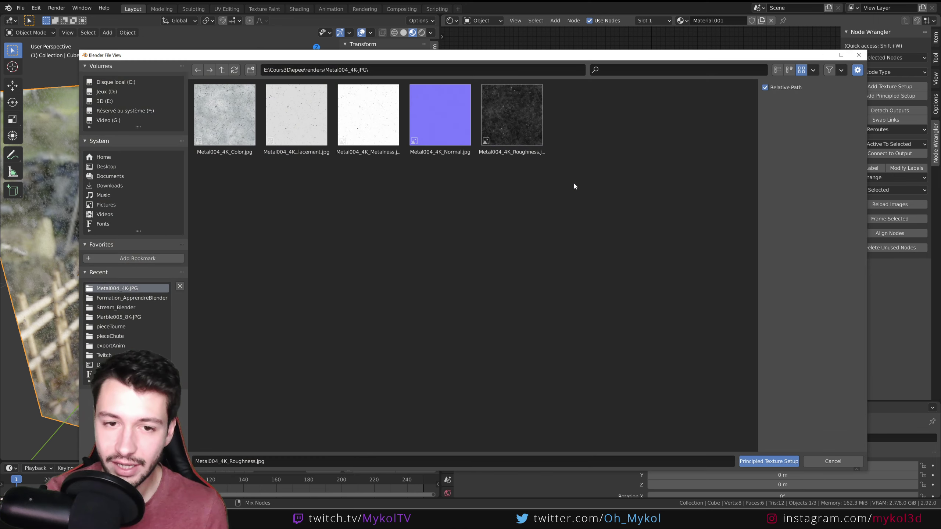
left_click_drag(567, 179, 219, 117)
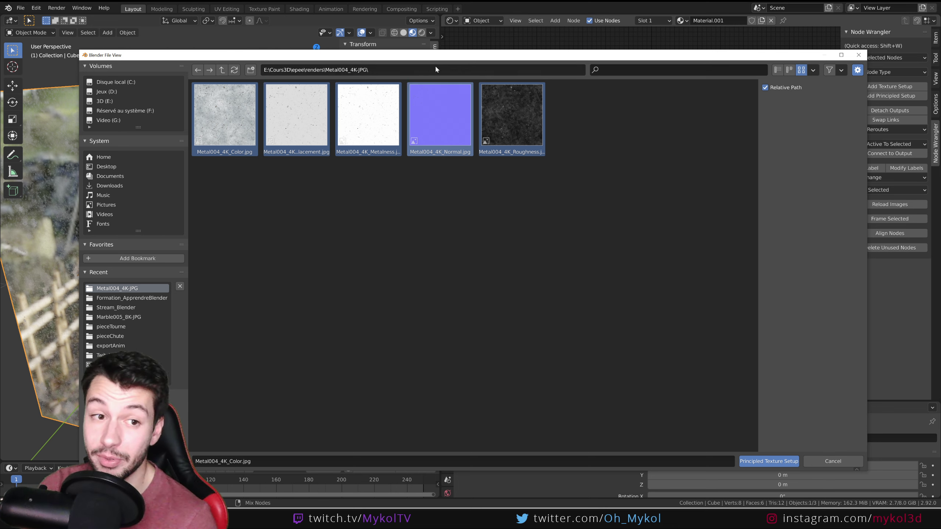
left_click(327, 190)
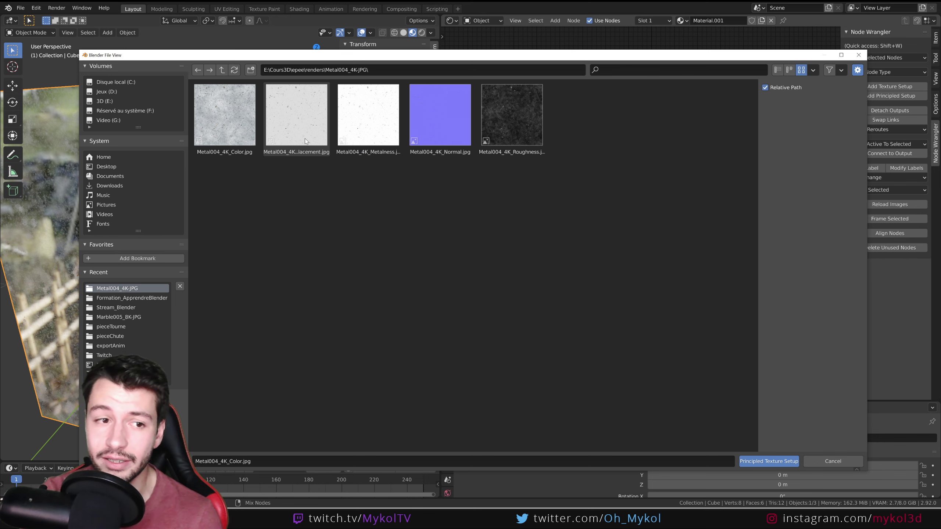
left_click(864, 56)
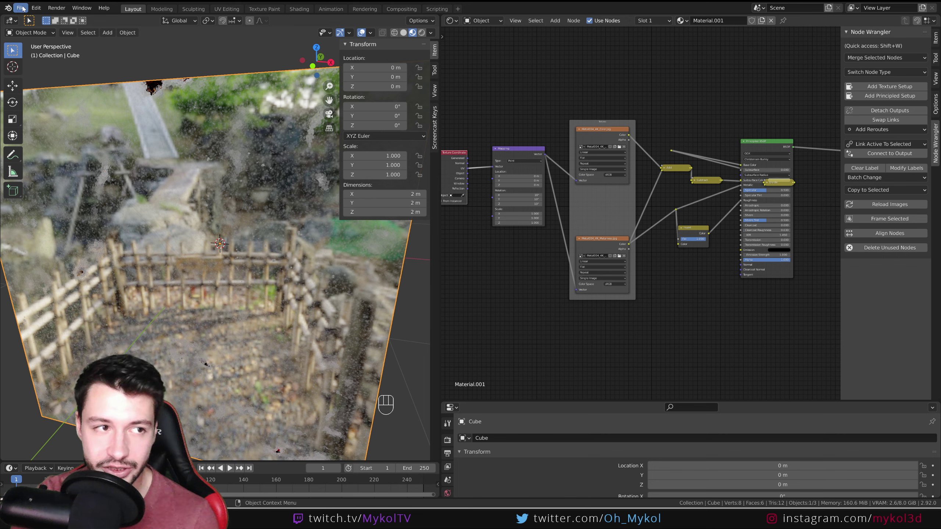
- Open the add-on preferences showing Node Wrangler's settings and maximize the preferences window
left_click(36, 8)
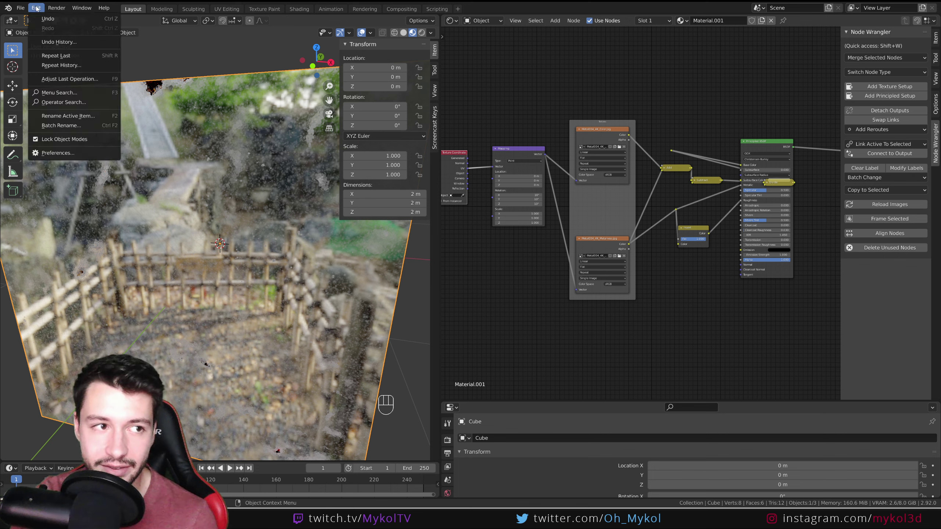
left_click(62, 152)
left_click_drag(147, 41, 368, 63)
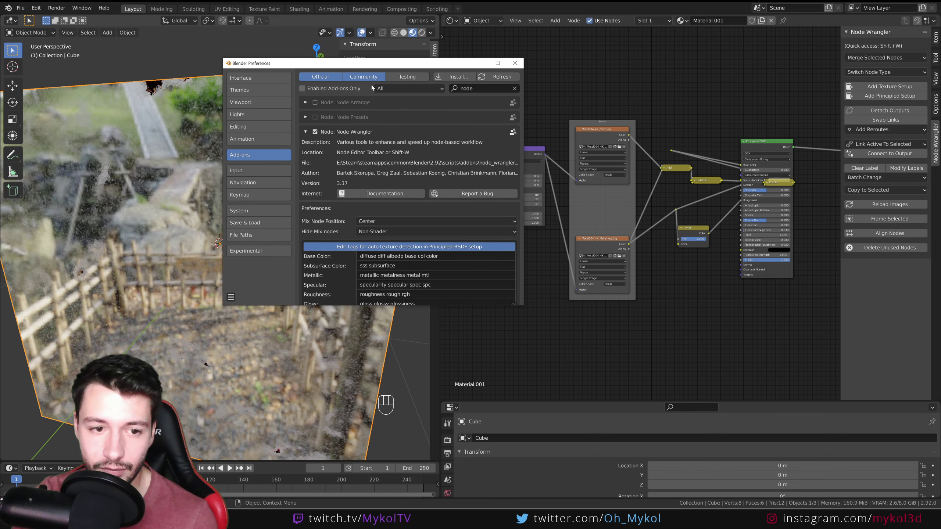
left_click(497, 63)
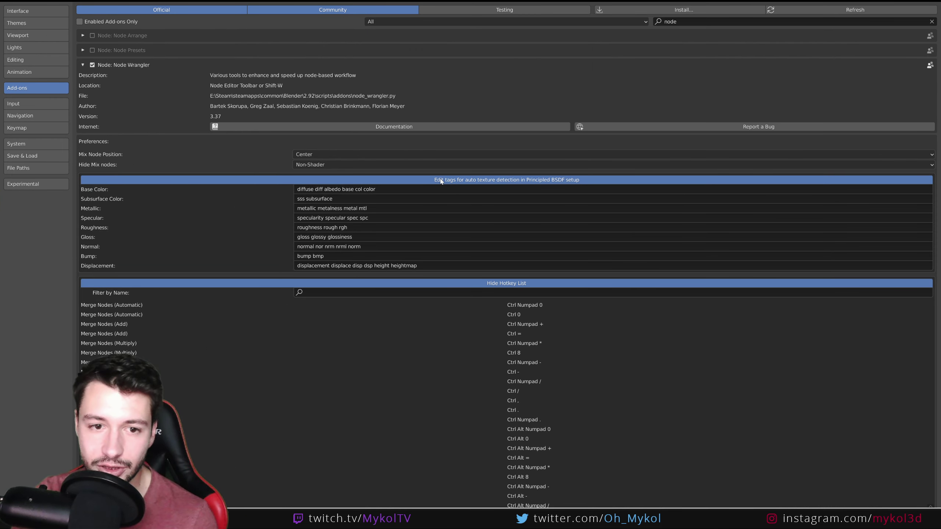
- Hide Node Wrangler's hotkey list, leaving only the tags for auto texture detection in Principled BSDF setup expanded
left_click(455, 180)
left_click(472, 196)
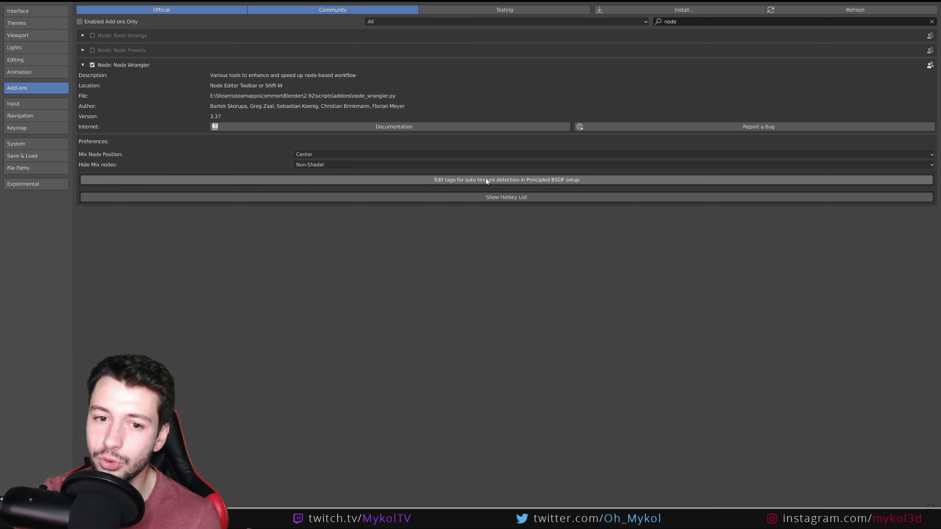
left_click(537, 181)
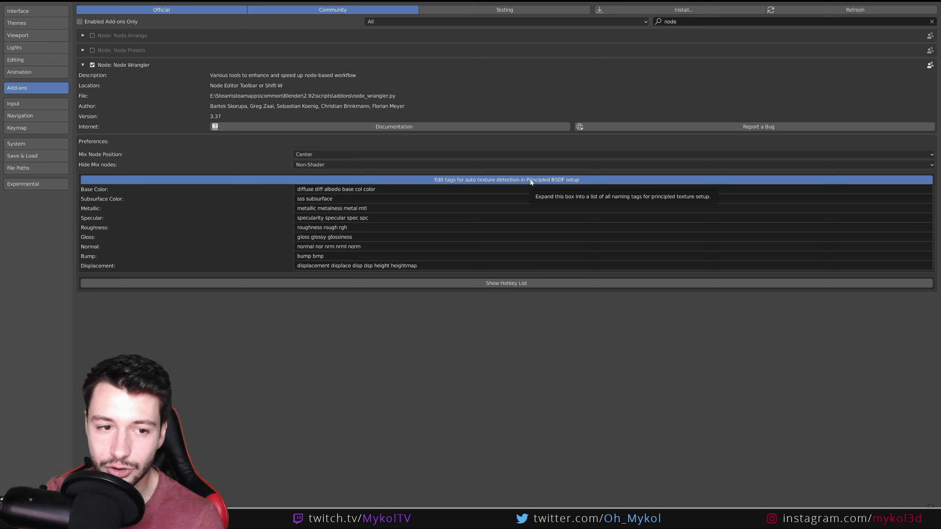
- Open the Base Color detection tags for editing twice, leave them as they are, and return to the shader nodes
left_click(374, 190)
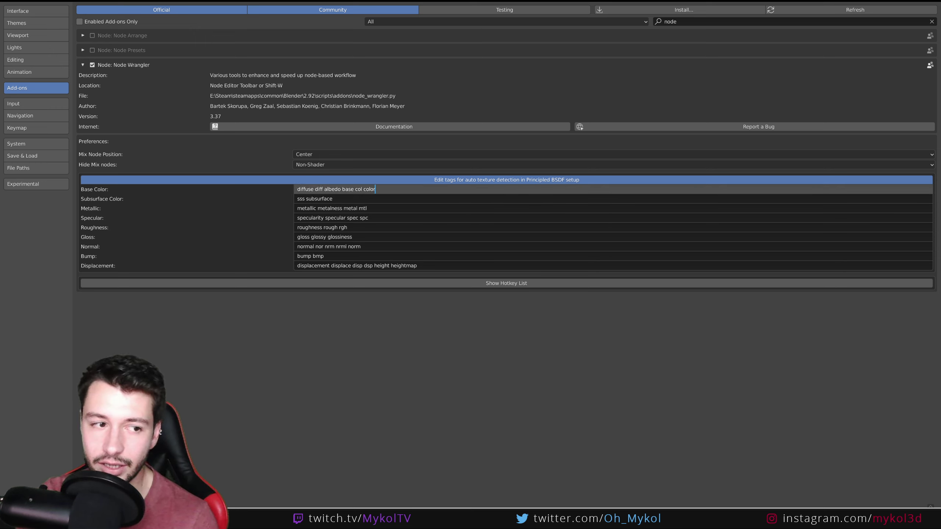
key("Return")
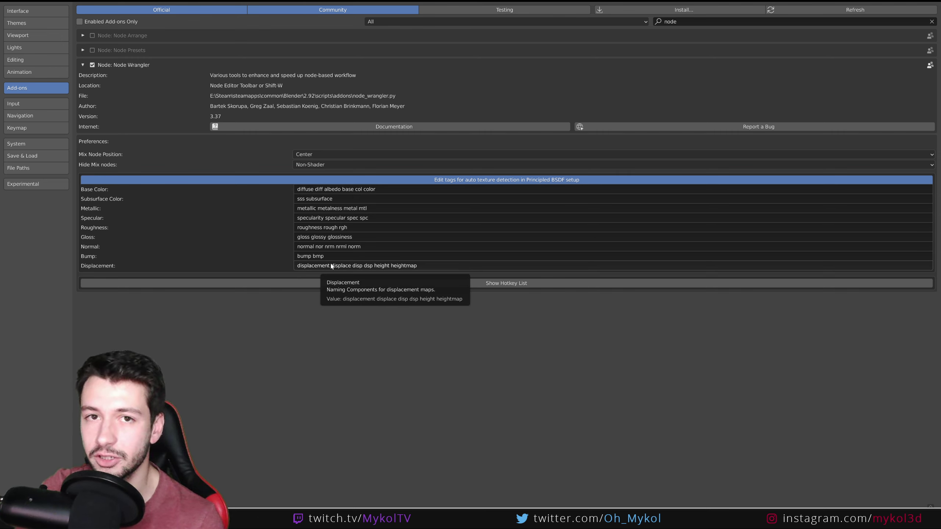
left_click(378, 191)
left_click(378, 190)
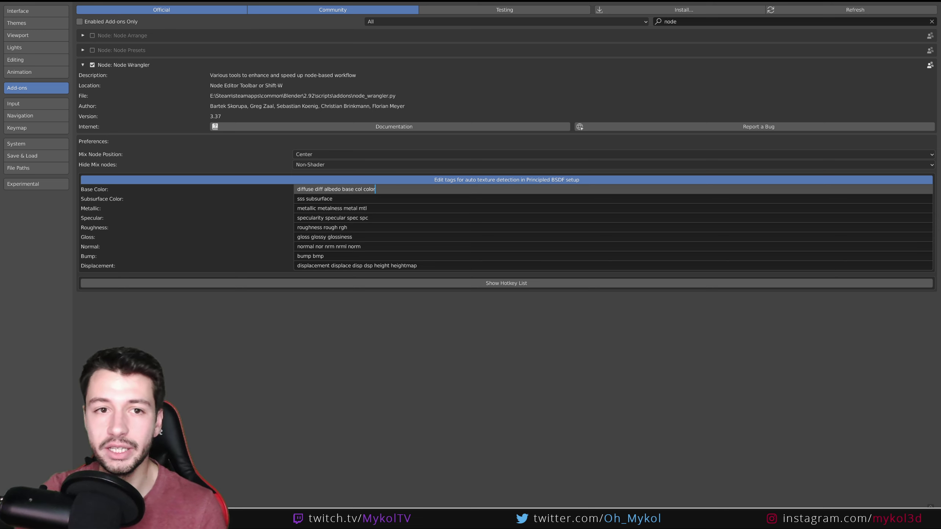
key("Return")
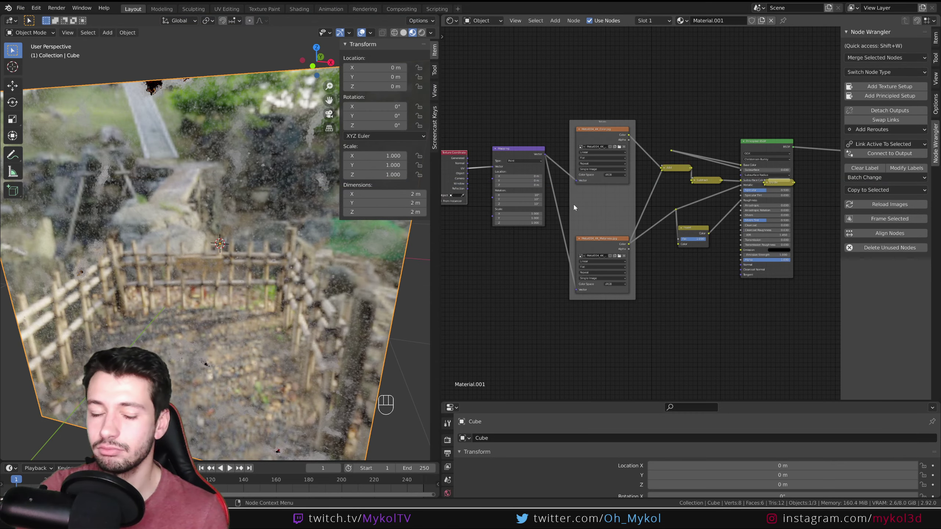
- Preview the upper Metal004_4K color image texture directly on the cube with Node Wrangler's Emission Viewer
middle_click_drag(513, 237, 549, 258)
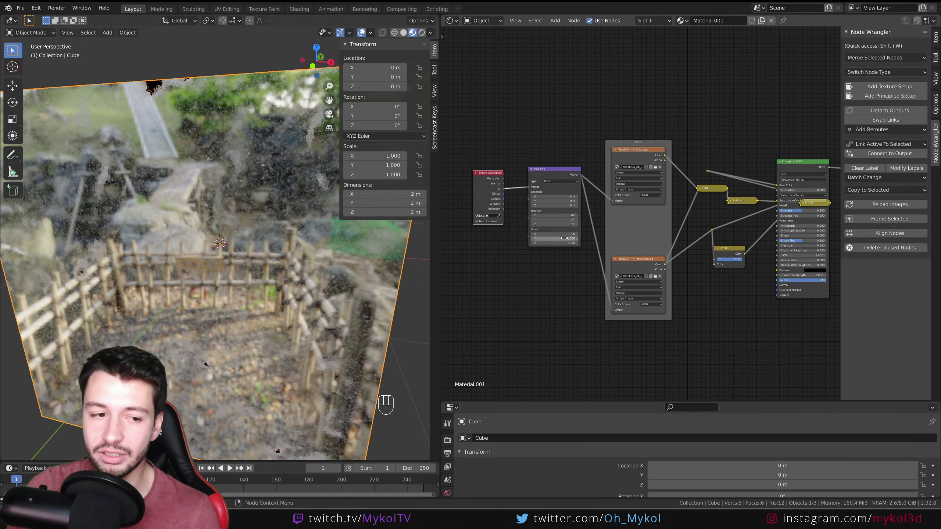
left_click(639, 152, "ctrl+shift")
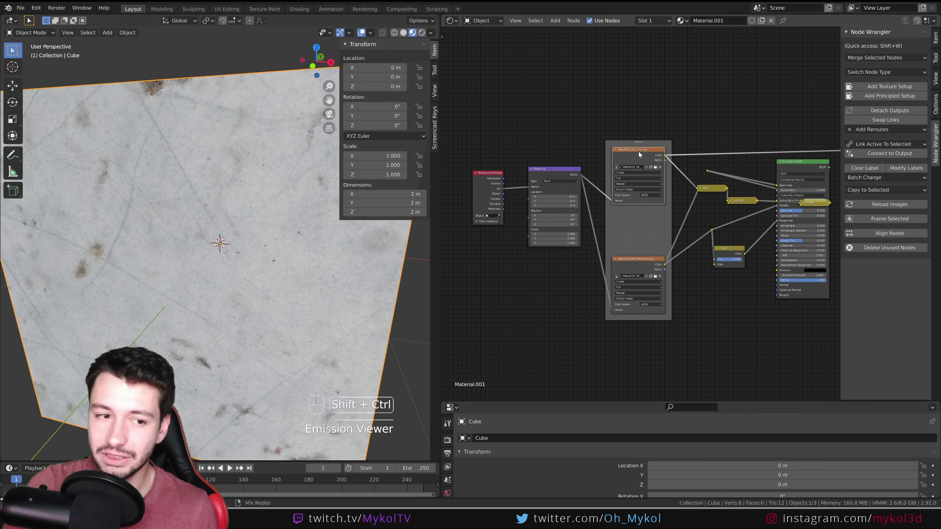
middle_click_drag(639, 151, 533, 172)
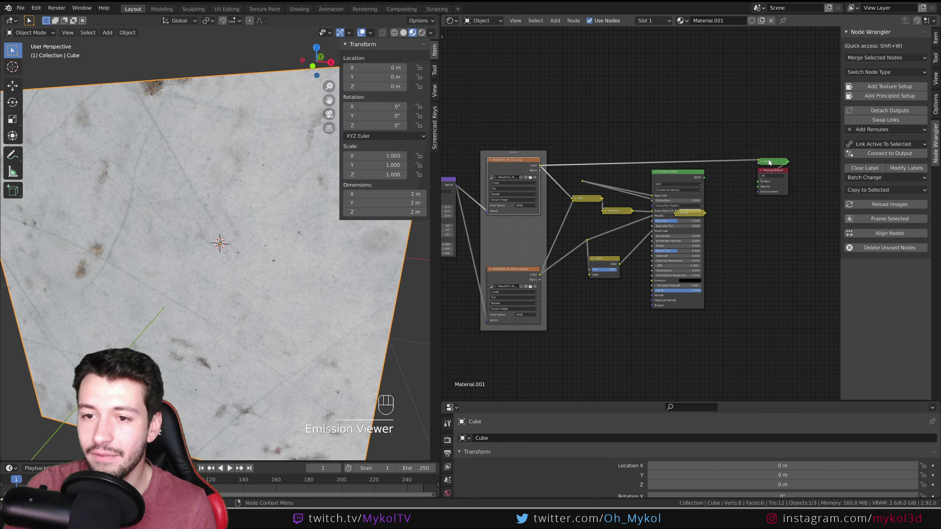
- Try moving the Emission viewer node away from the Material Output, and undo the move and the texture preview
left_click_drag(768, 159, 656, 102)
key("ctrl+z")
key("ctrl+z")
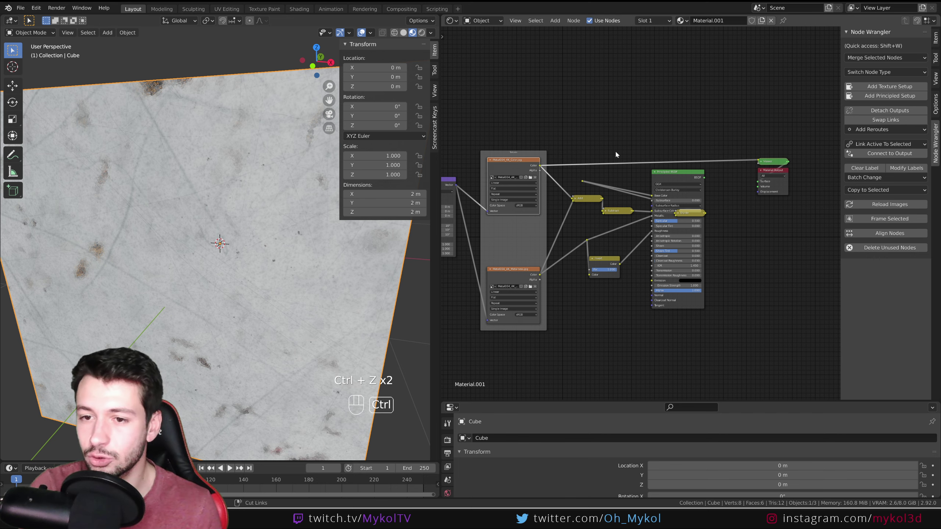
key("ctrl+z")
middle_click_drag(616, 155, 691, 134)
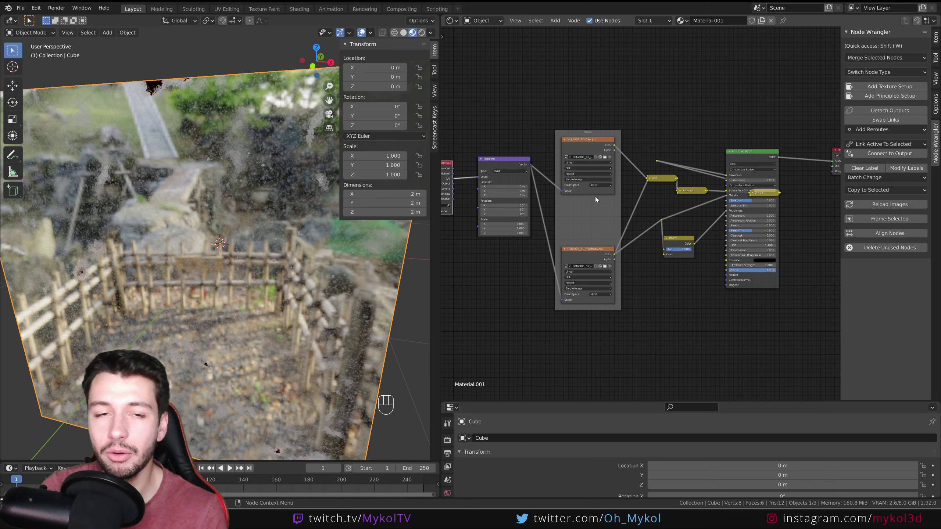